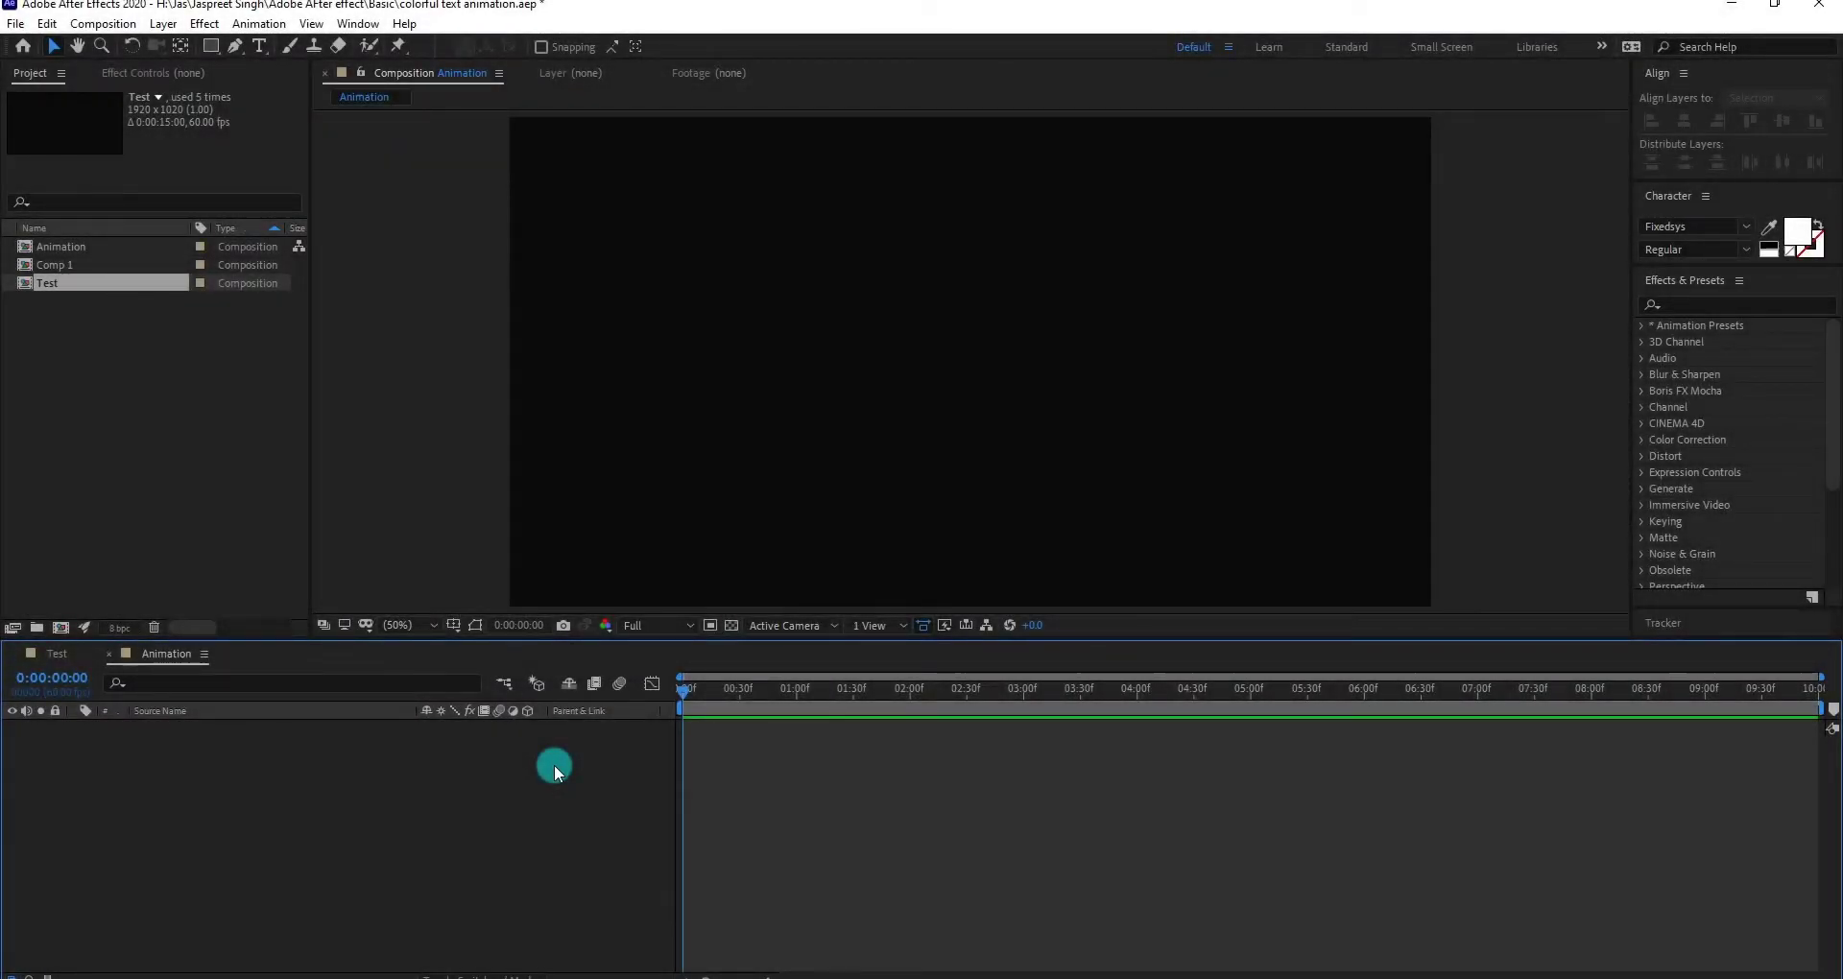
- Review the composition settings and accept them unchanged
right_click(538, 805)
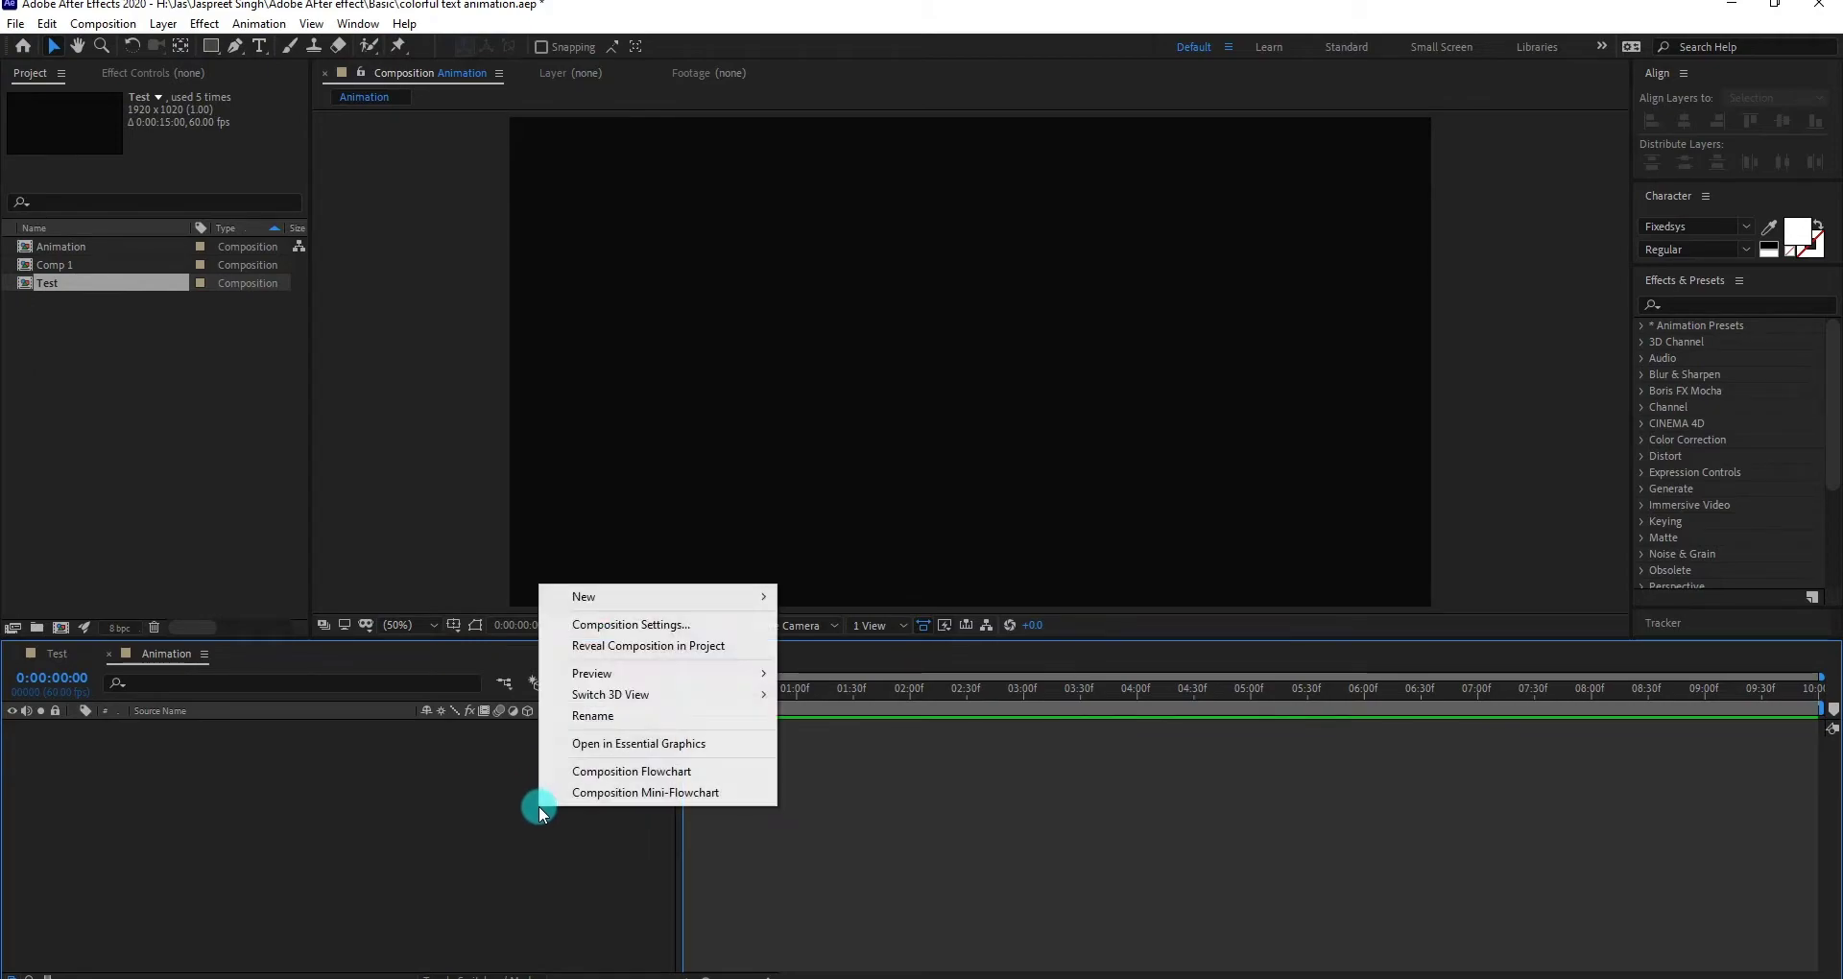
left_click(658, 624)
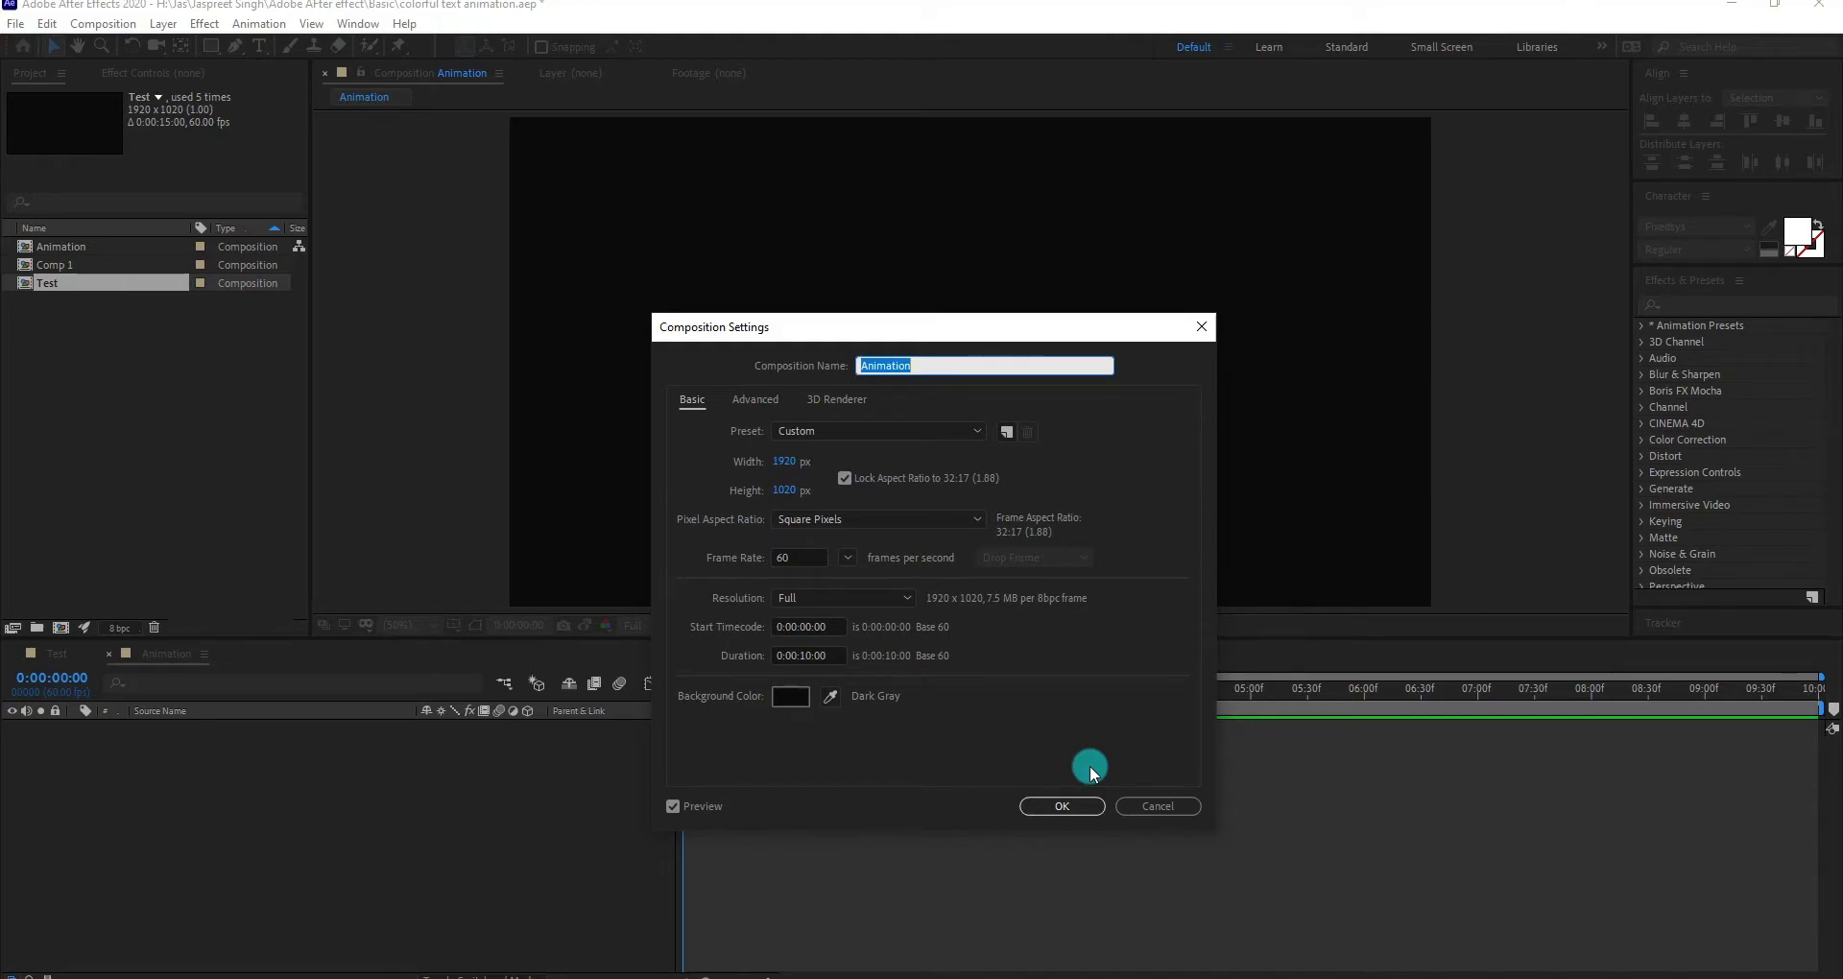
left_click(1056, 805)
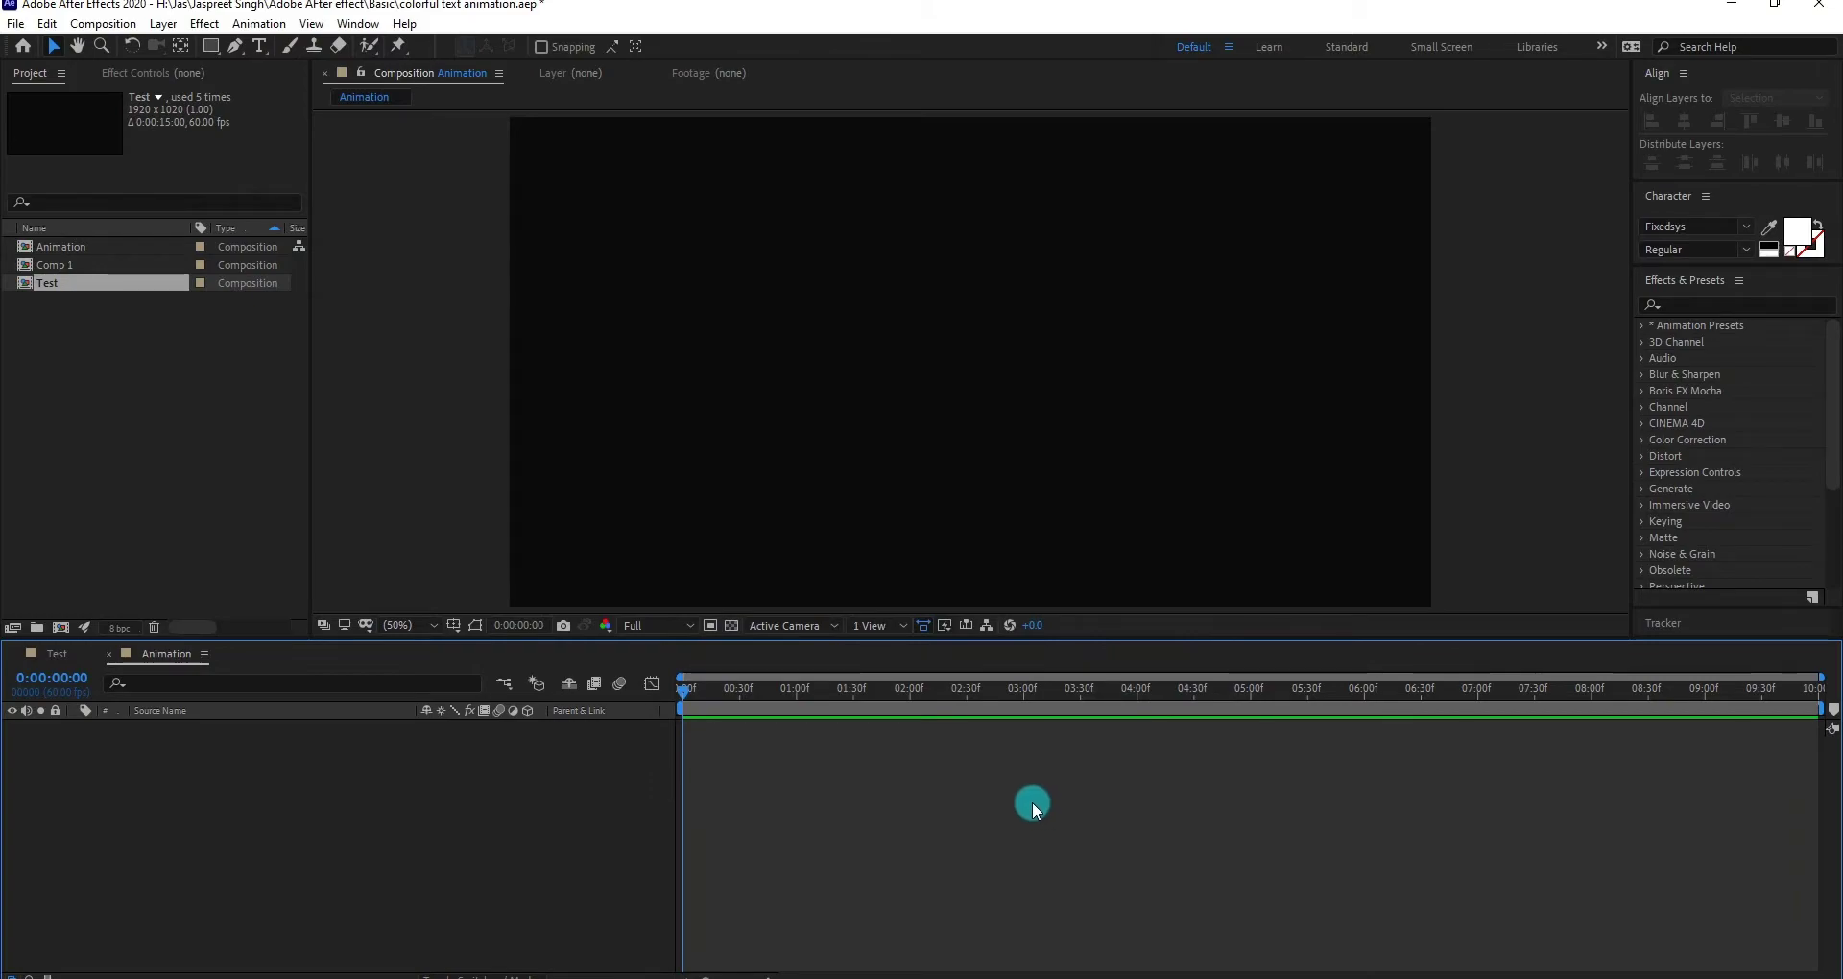
- Type 'ANIMATION' in Fixedsys and centre the text layer in the composition
left_click(260, 46)
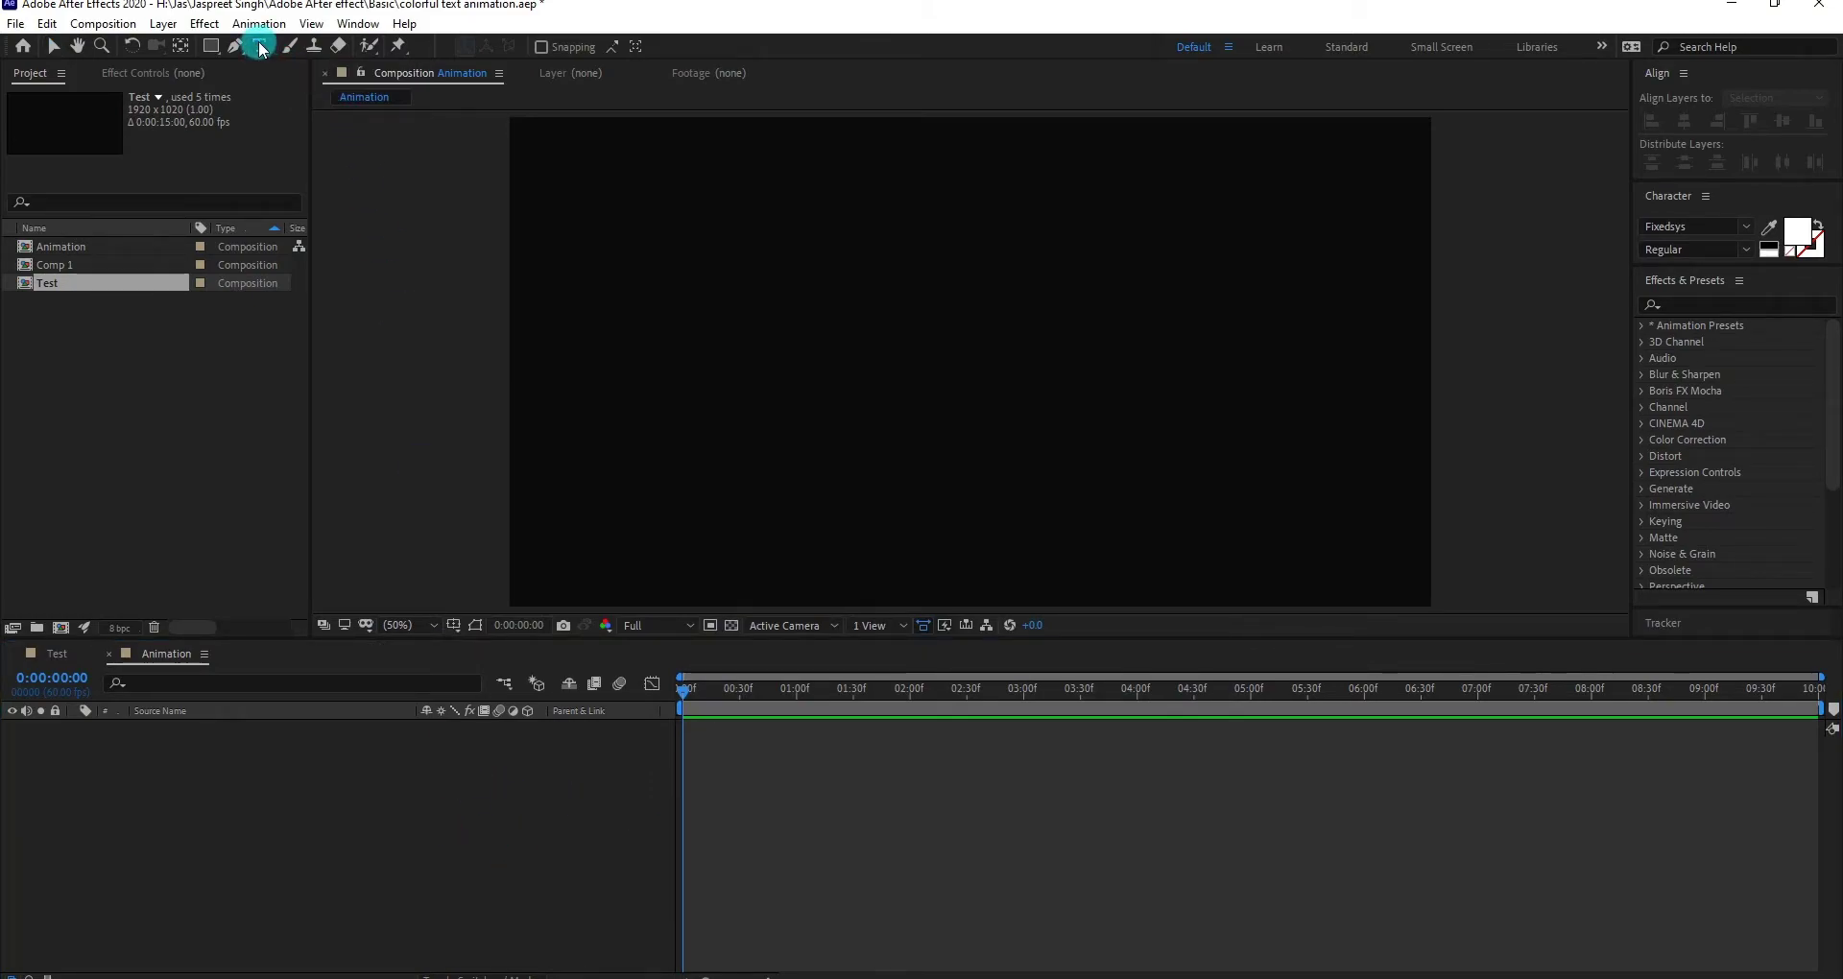
left_click(749, 372)
type("A")
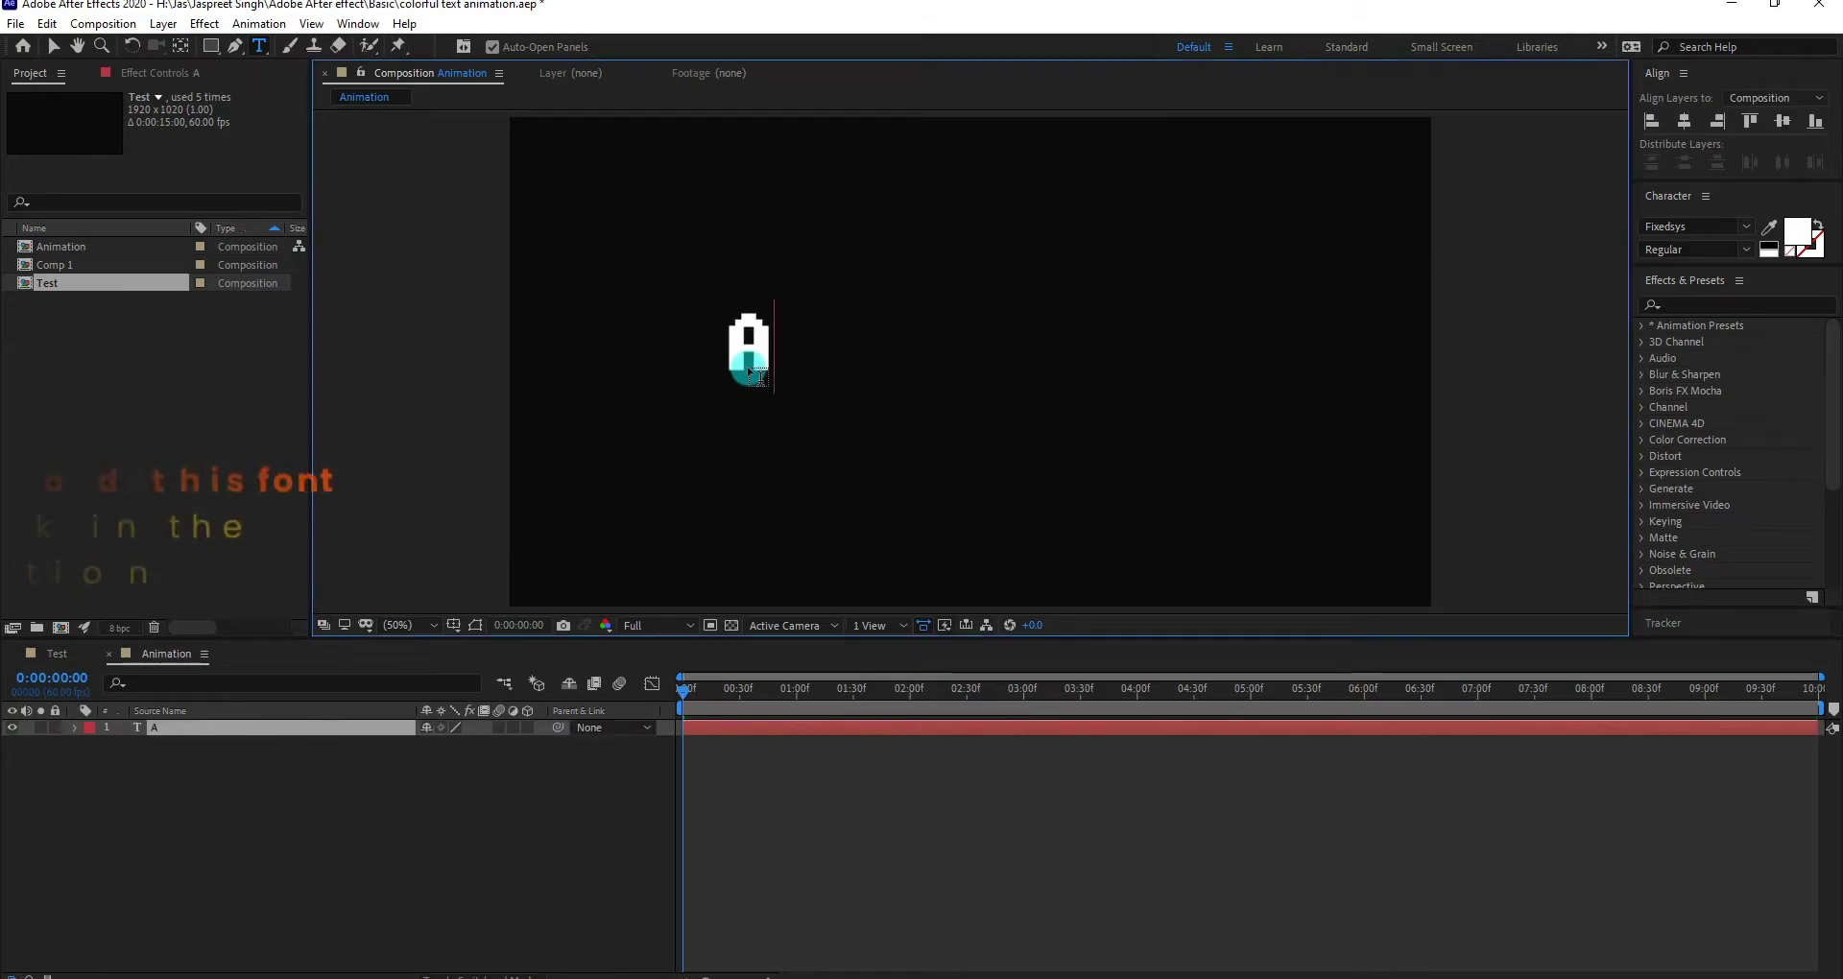
type("NIMATION")
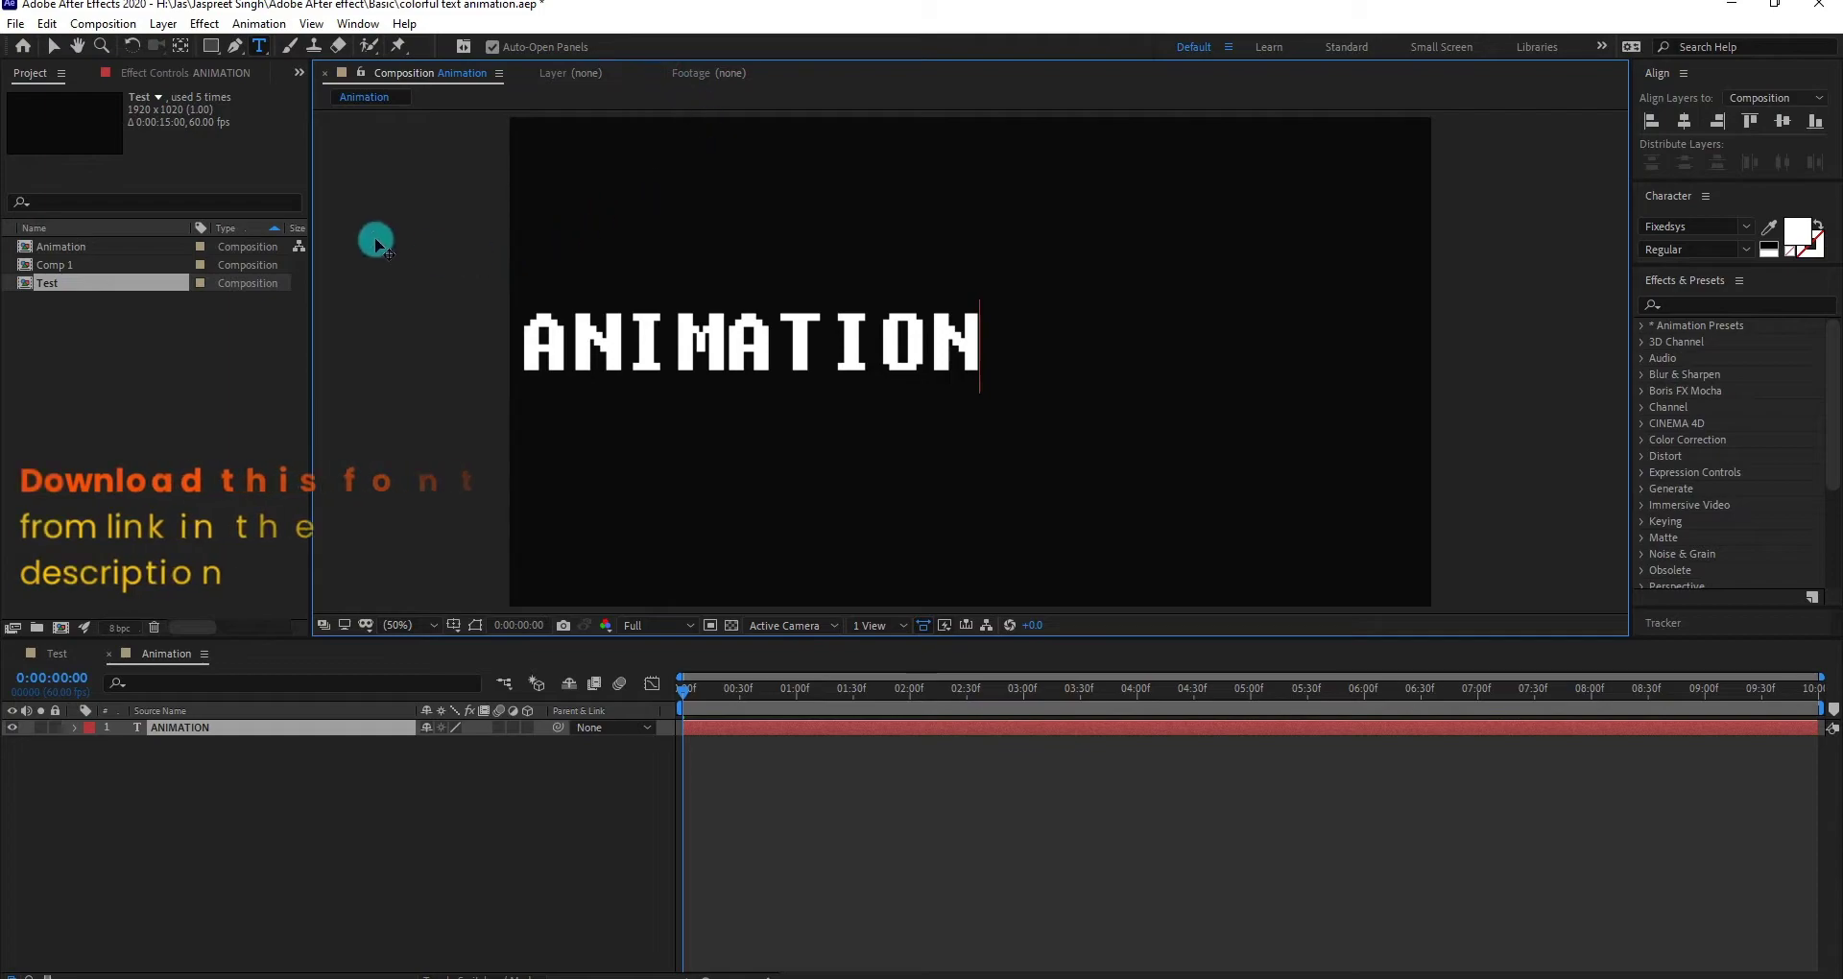
left_click(53, 46)
left_click_drag(805, 332, 1008, 338)
left_click(1769, 127)
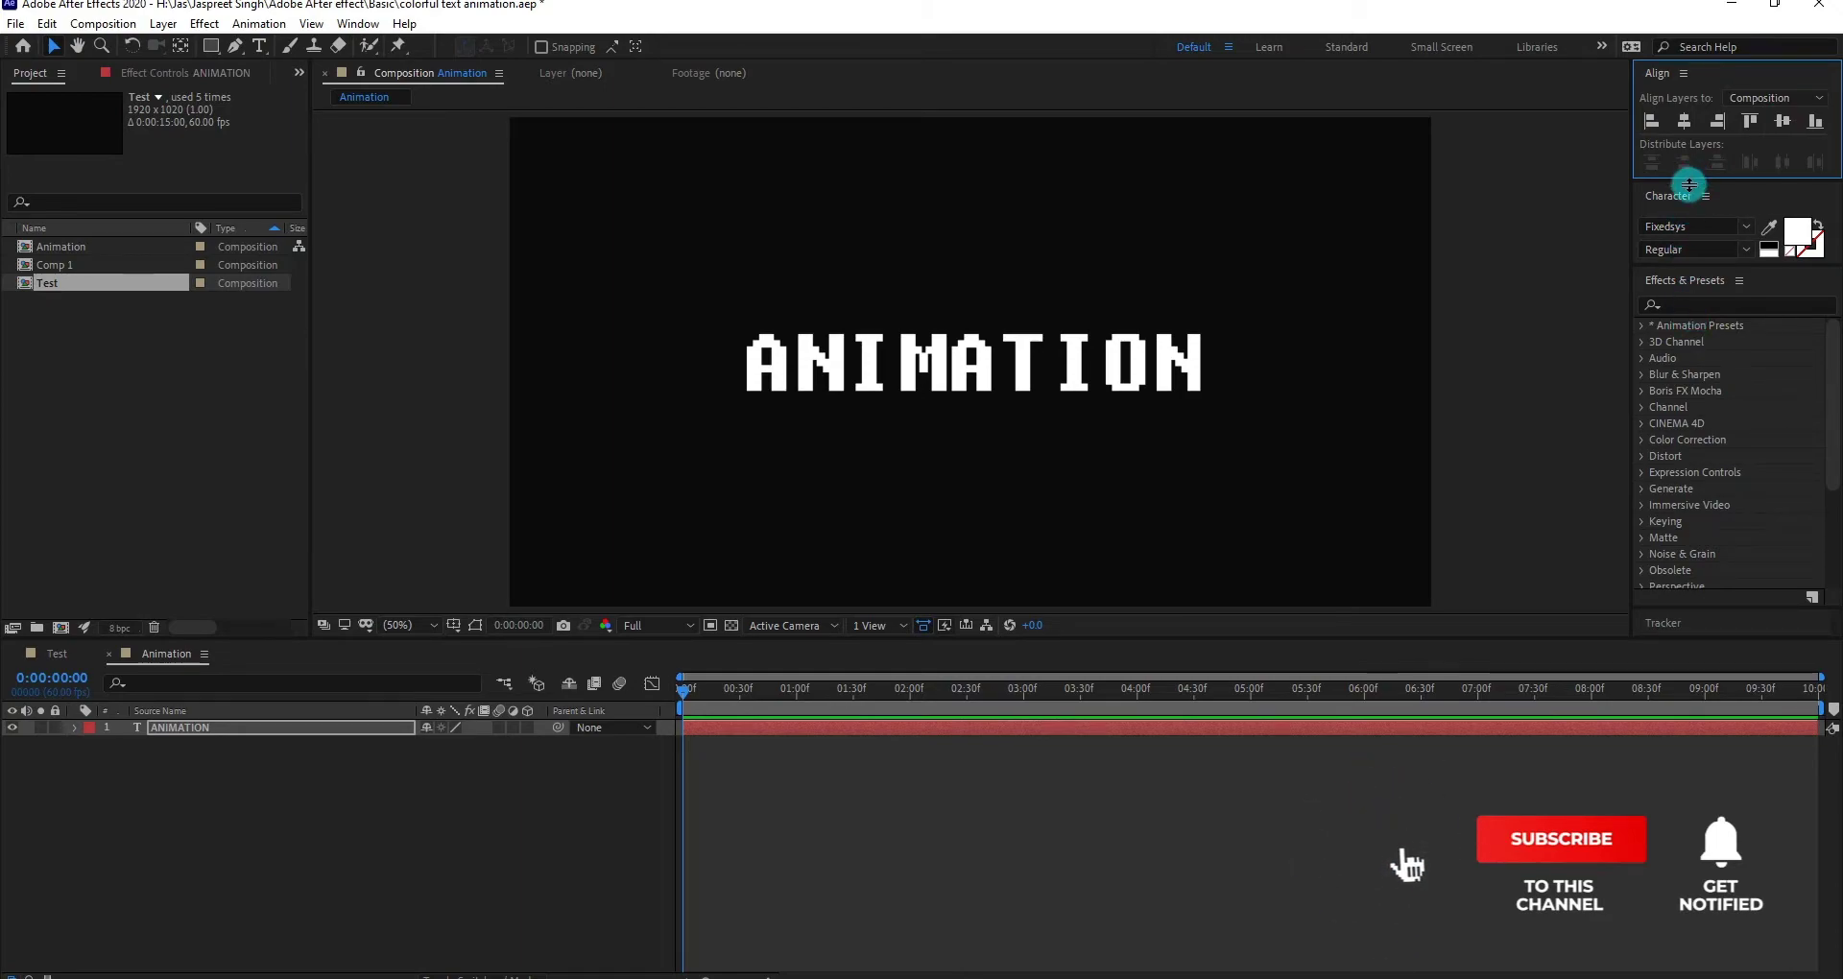
left_click_drag(1732, 272, 1735, 370)
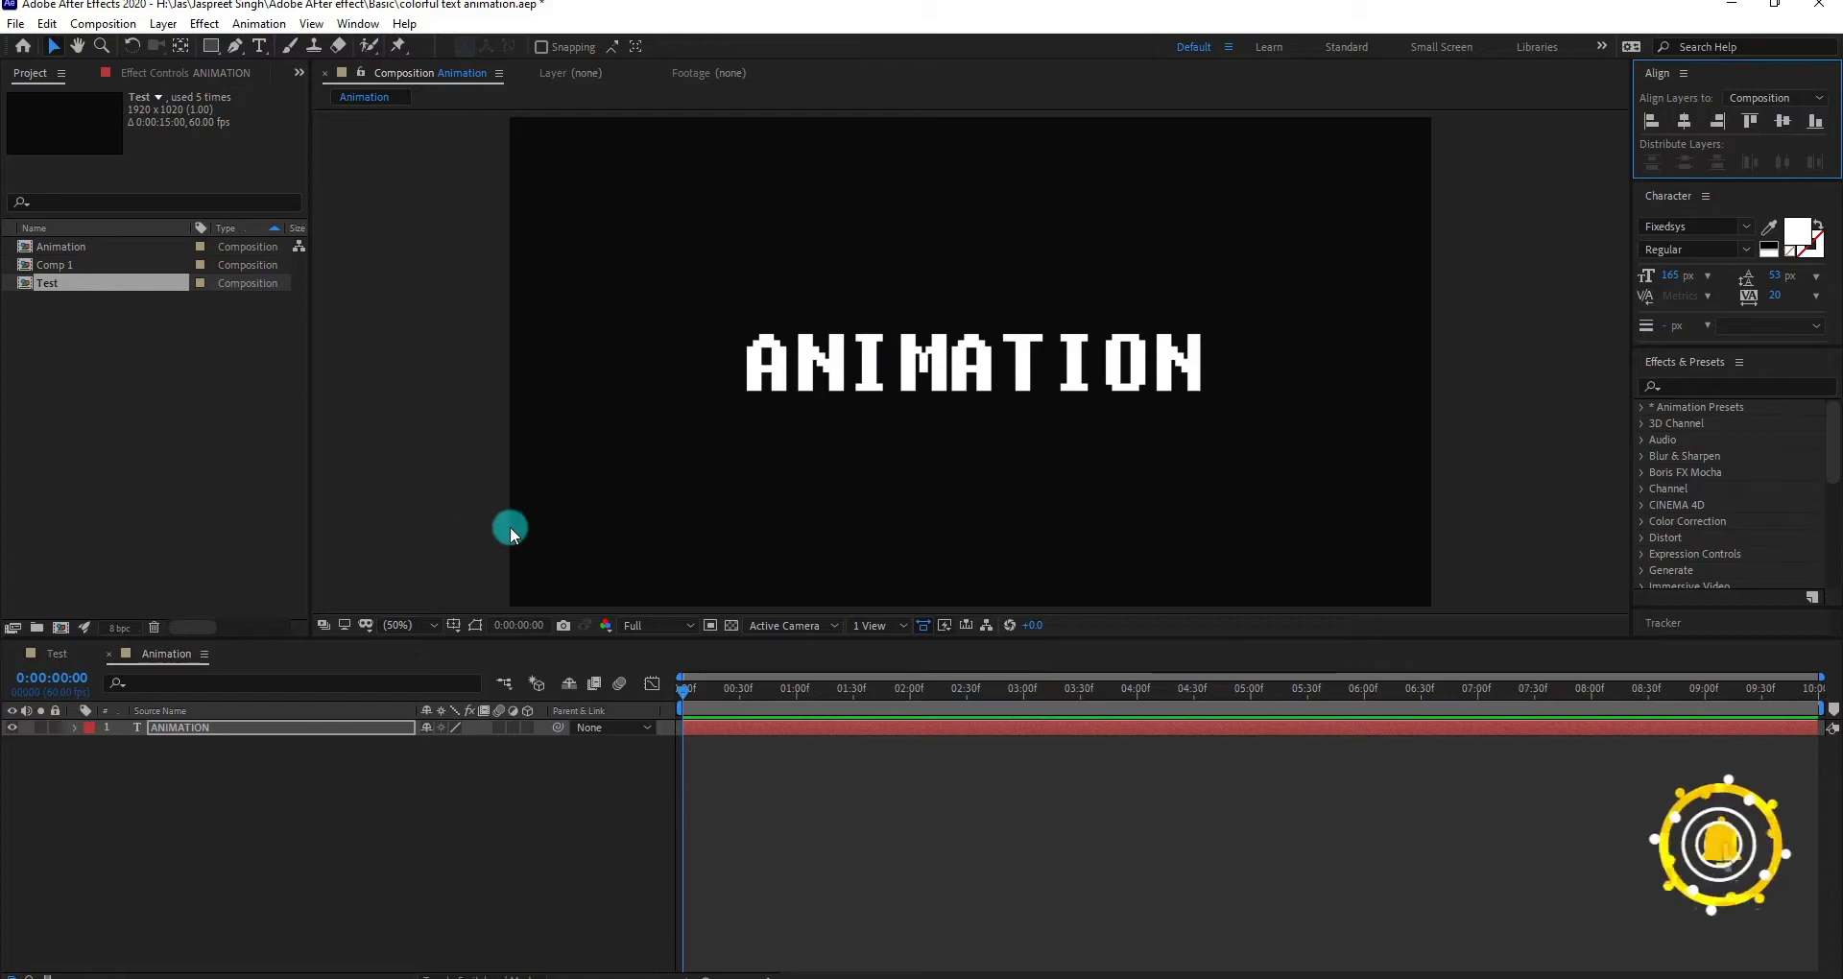
- Show Position, Rotation and Scale, and keyframe Rotation from -180° at 0s to 0° at 1s
left_click(240, 726)
key("p")
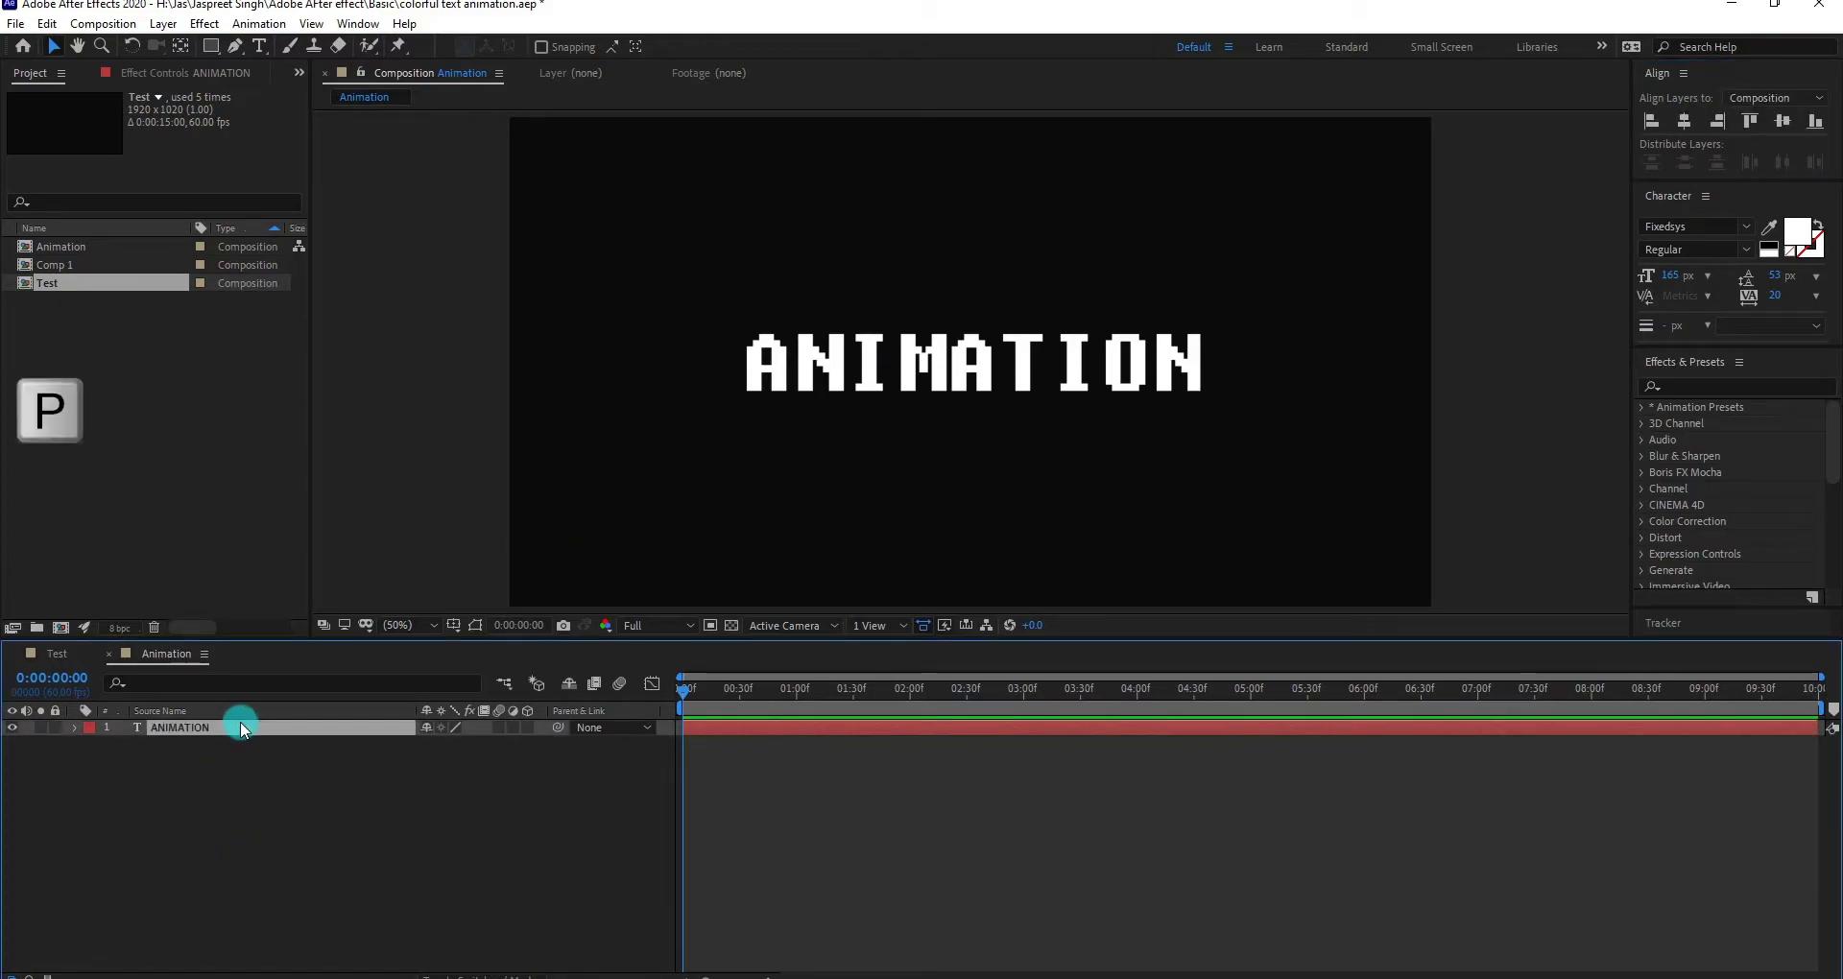
key("shift+r")
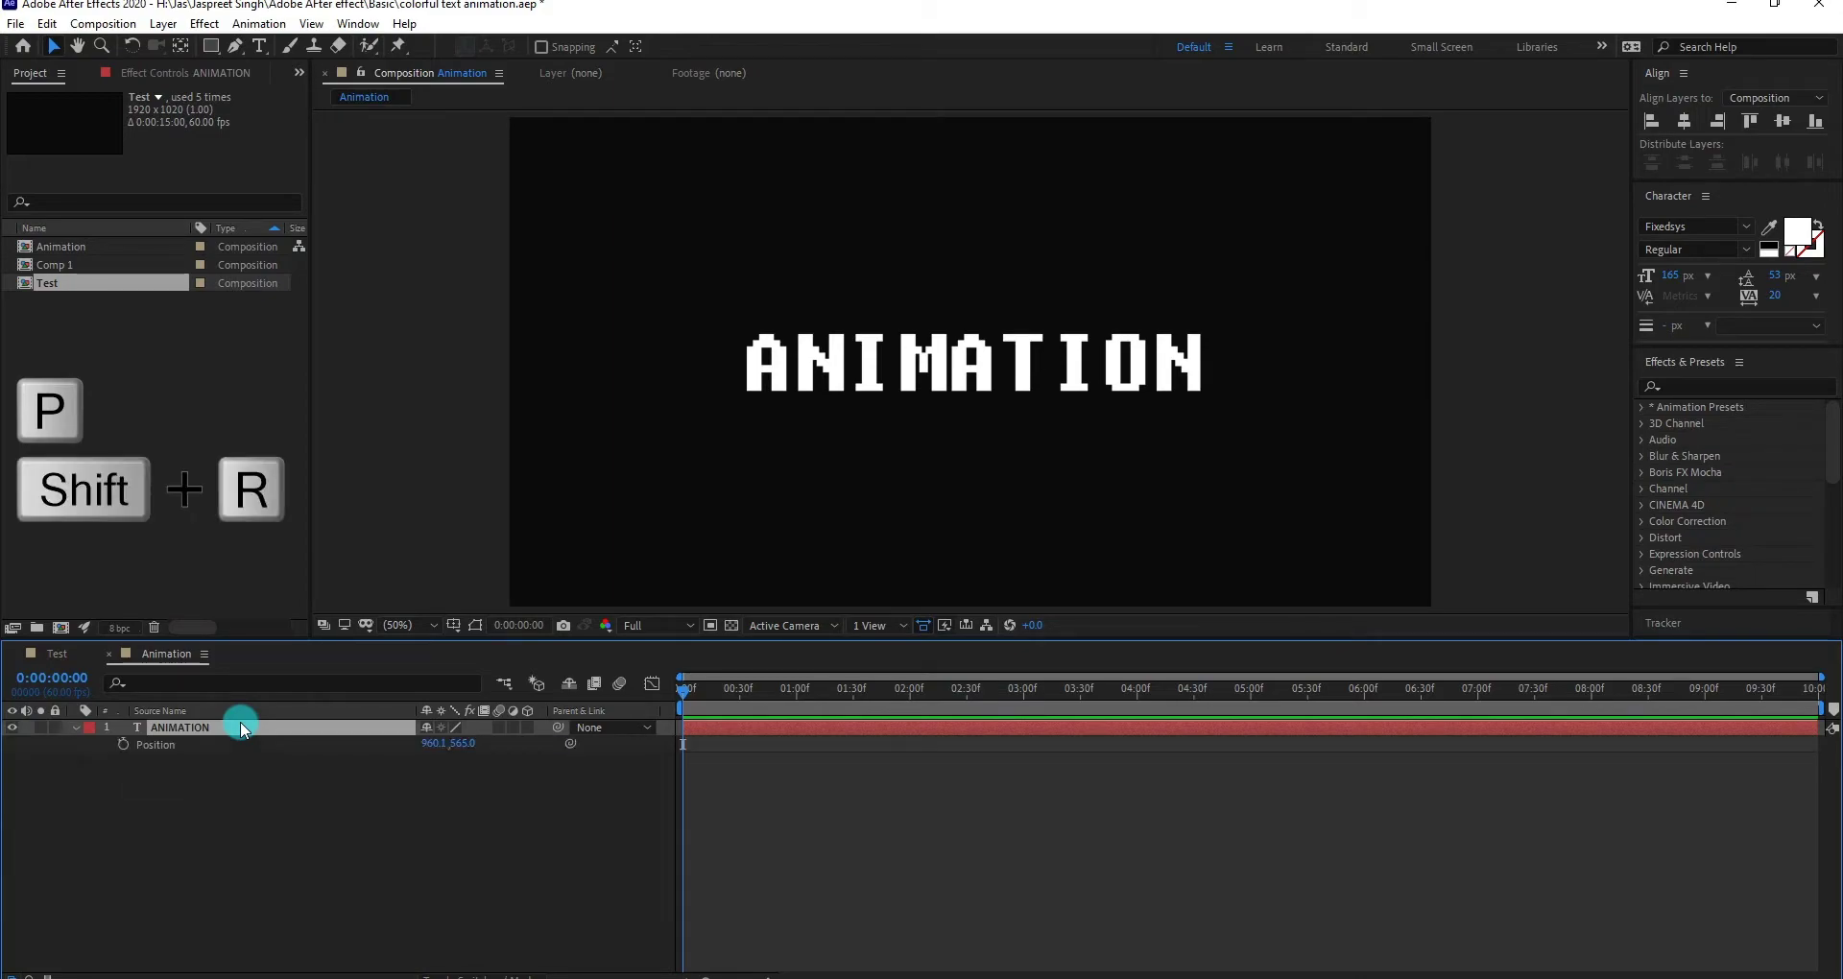
key("shift+s")
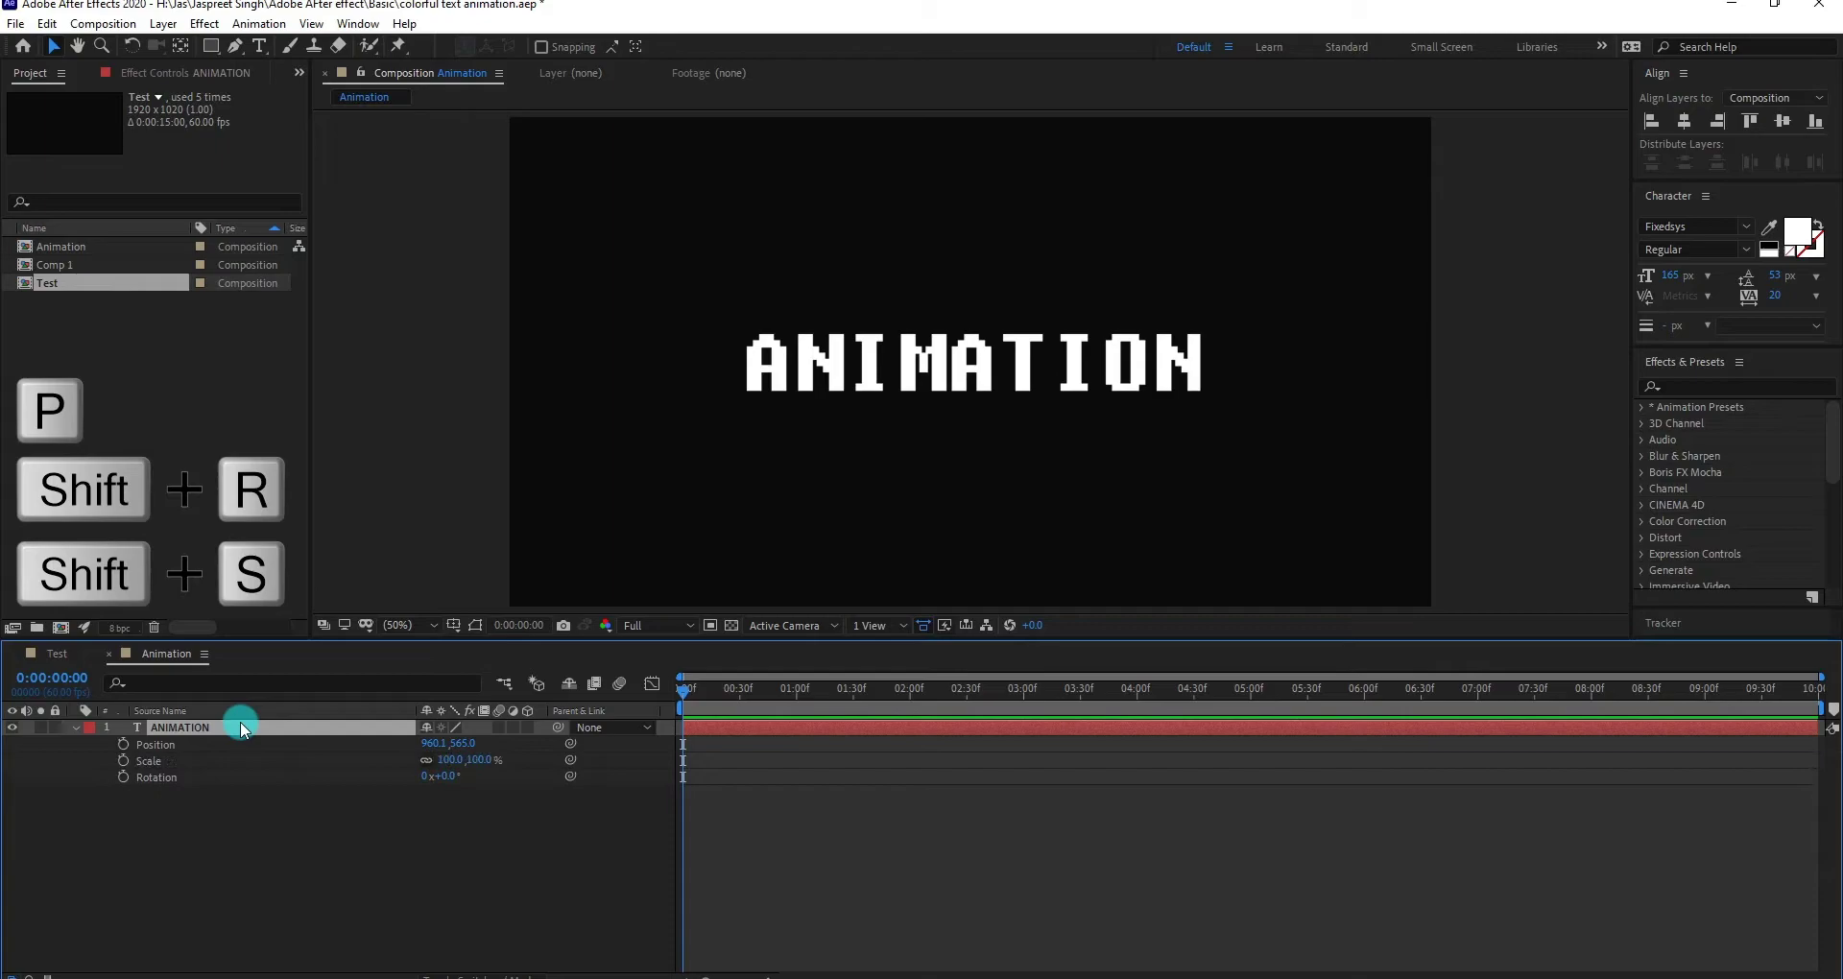
left_click(124, 778)
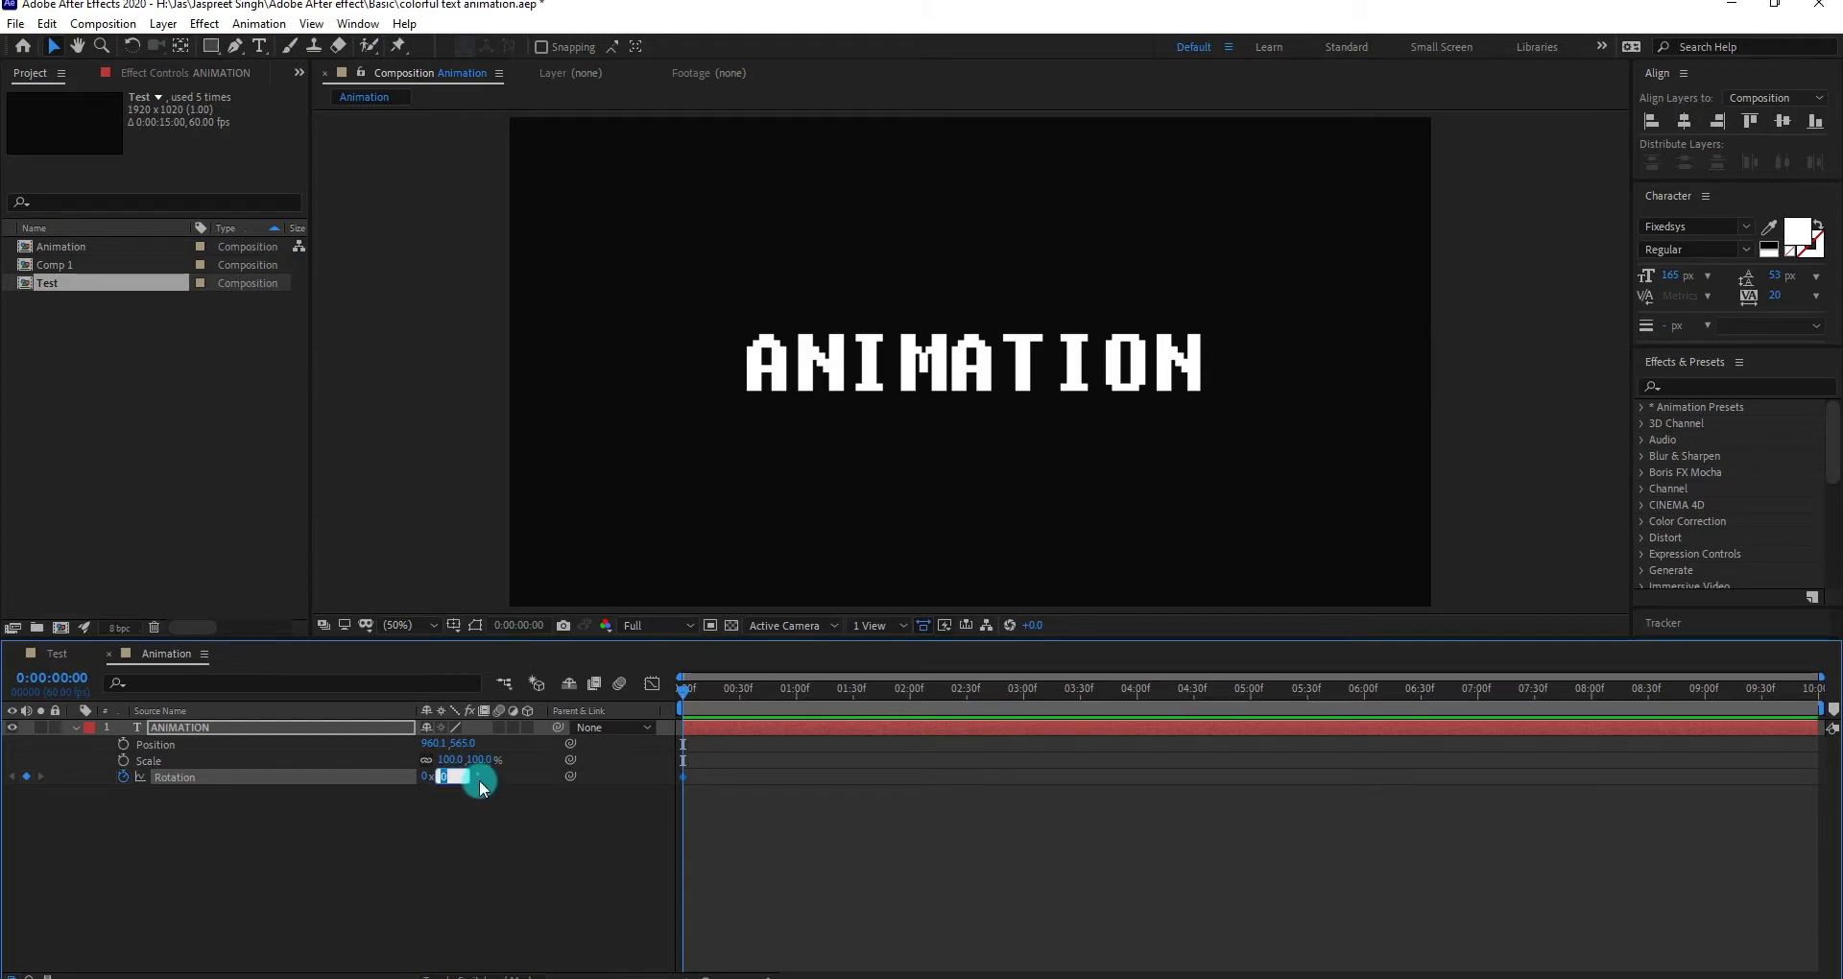
key("Return")
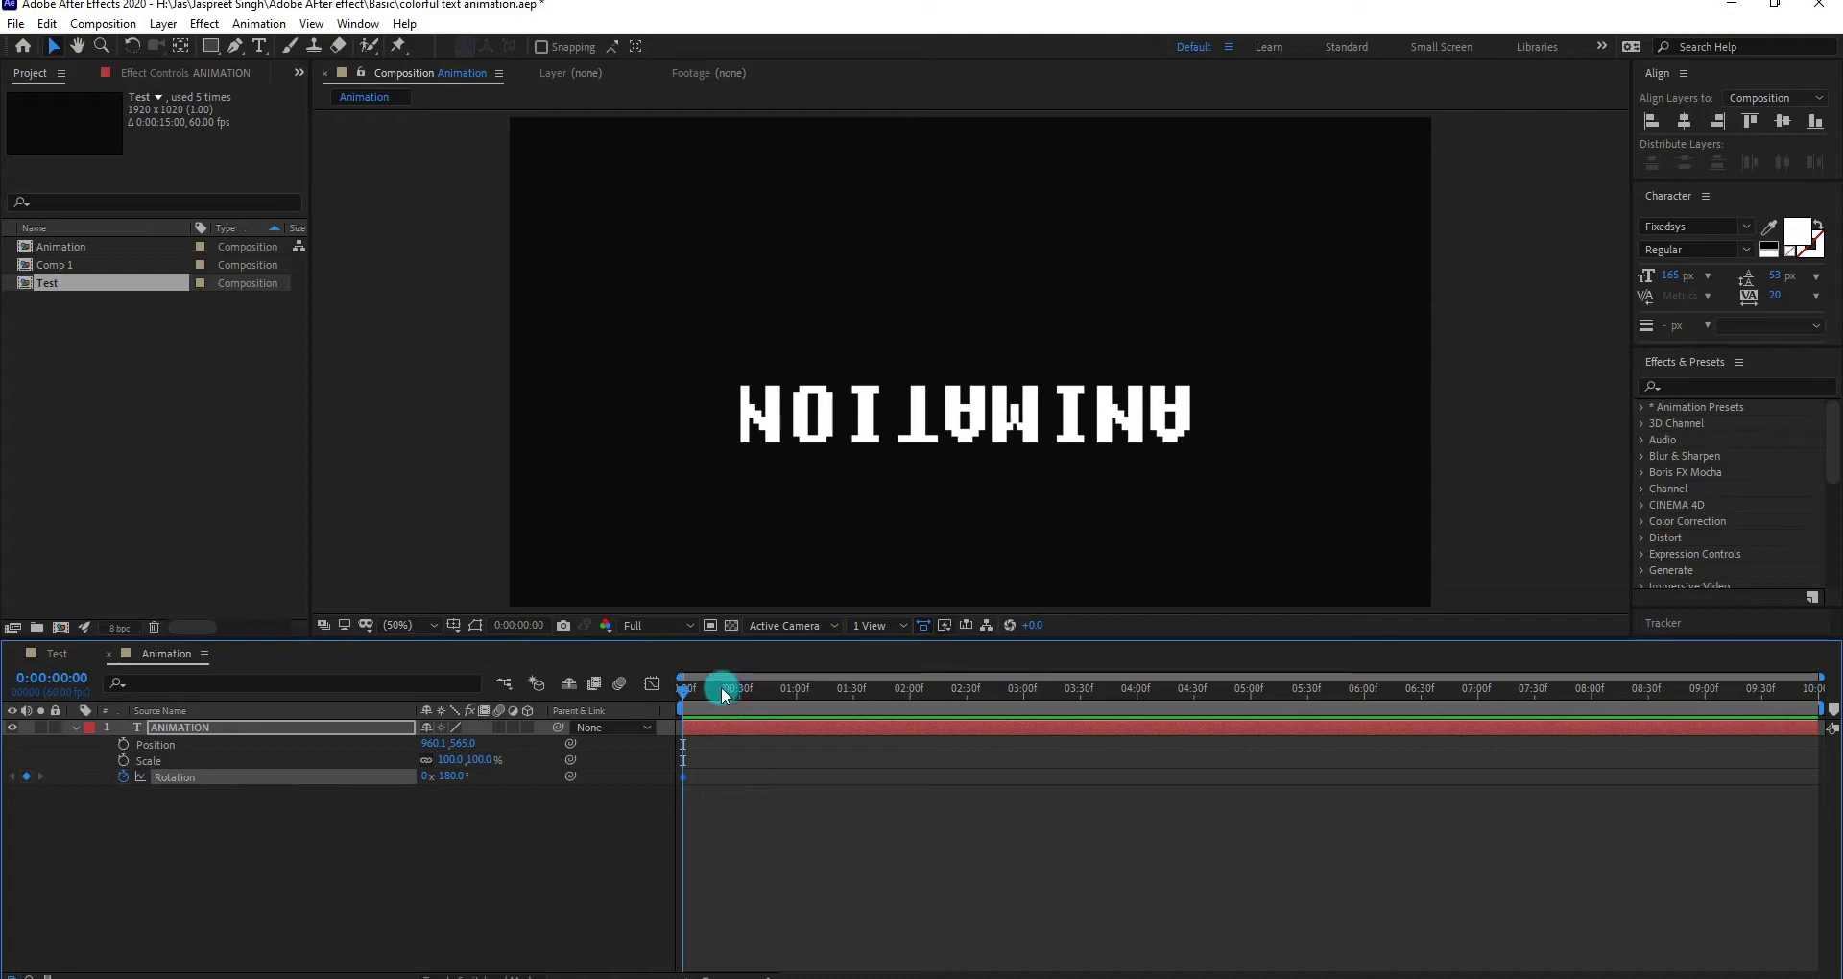
left_click_drag(695, 683, 797, 693)
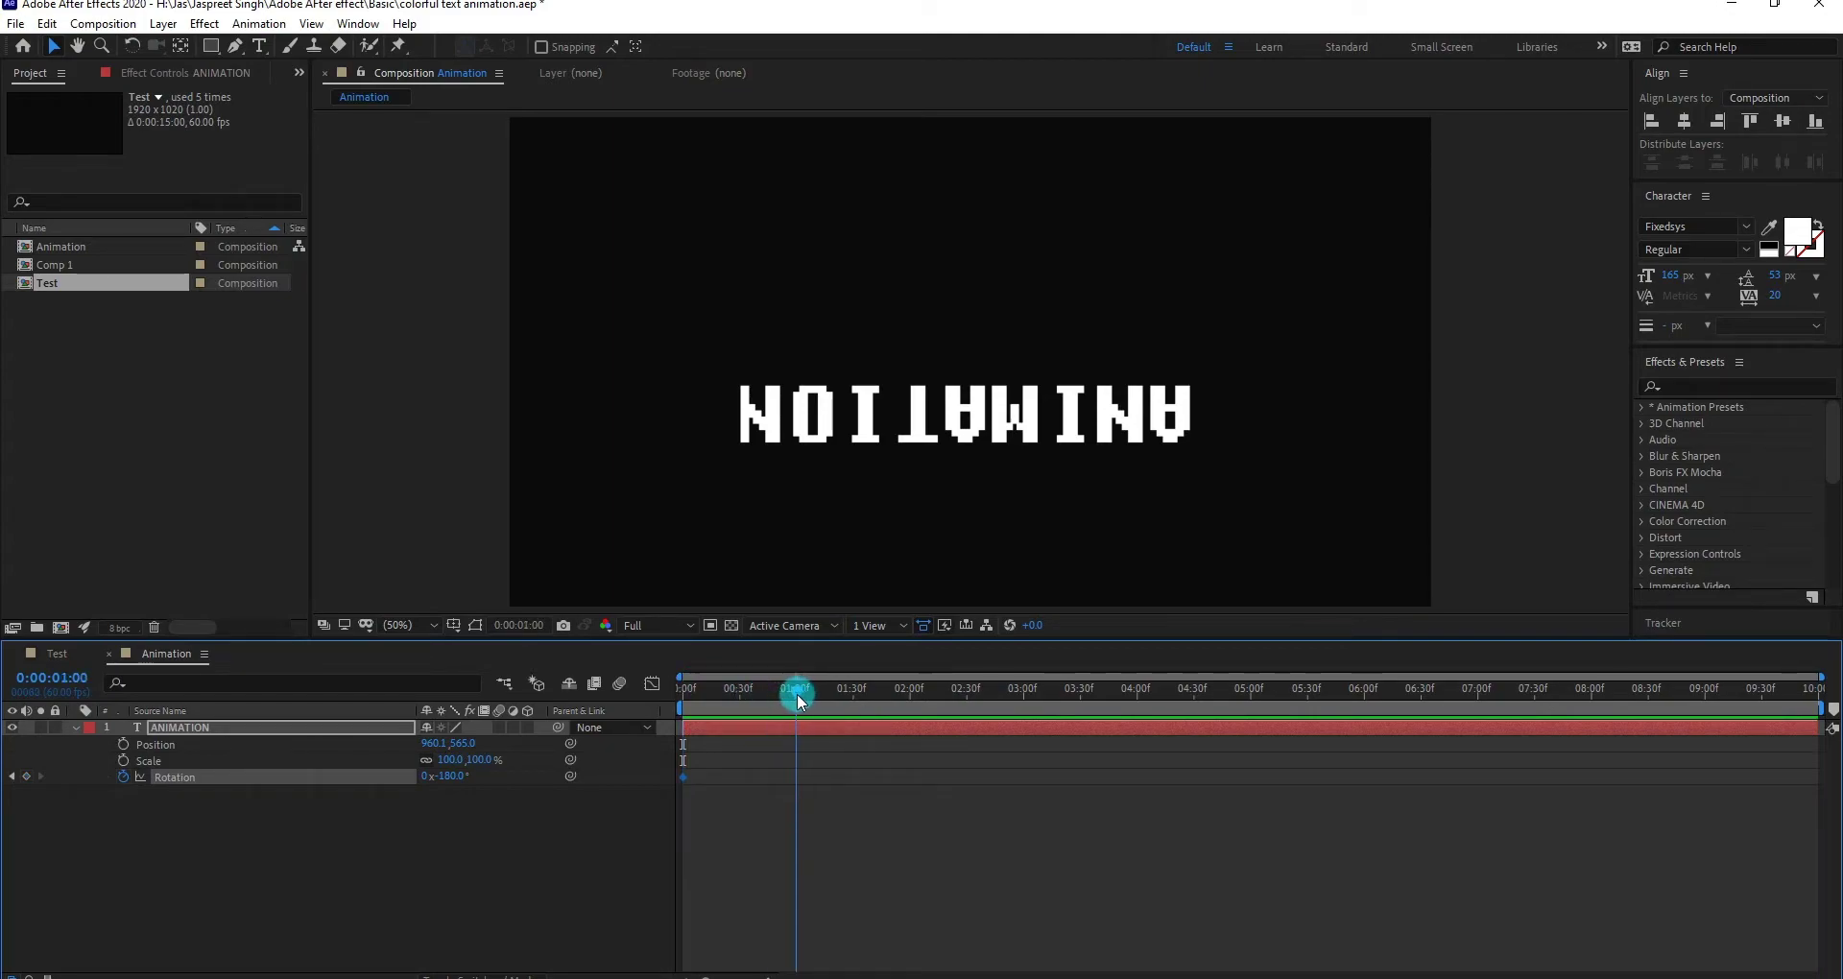
left_click(455, 778)
type("0")
key("Return")
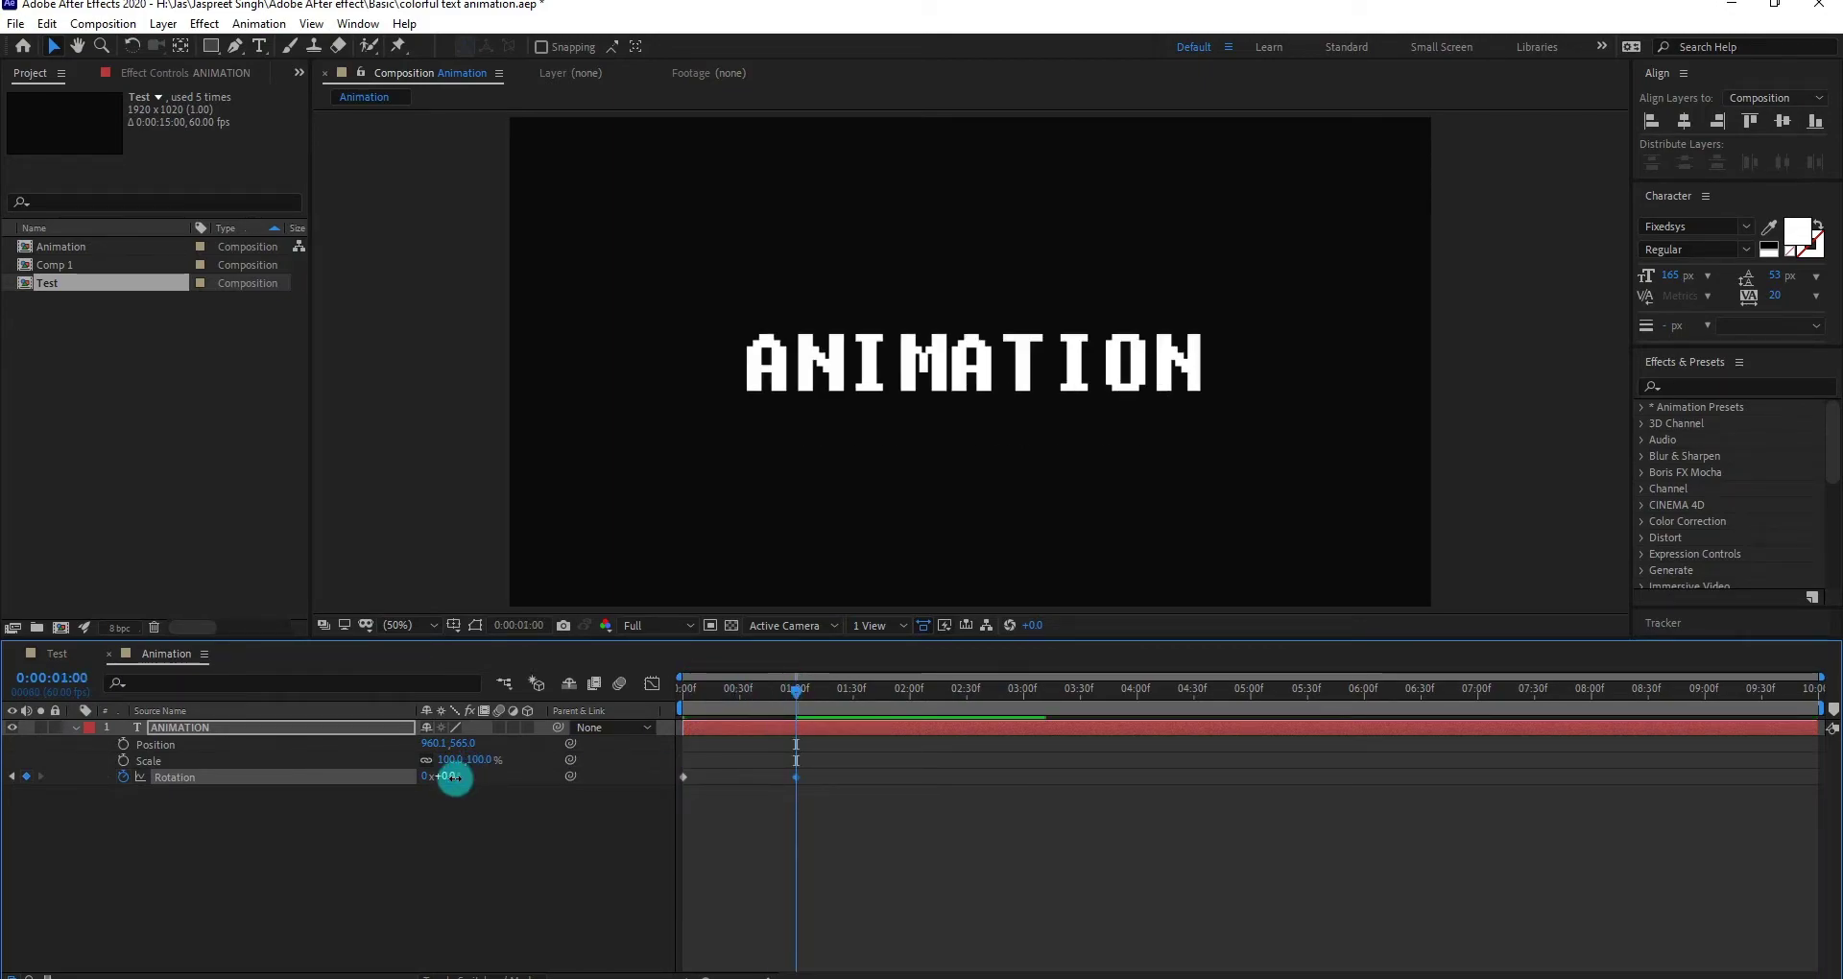
left_click_drag(695, 683, 797, 693)
left_click(809, 831)
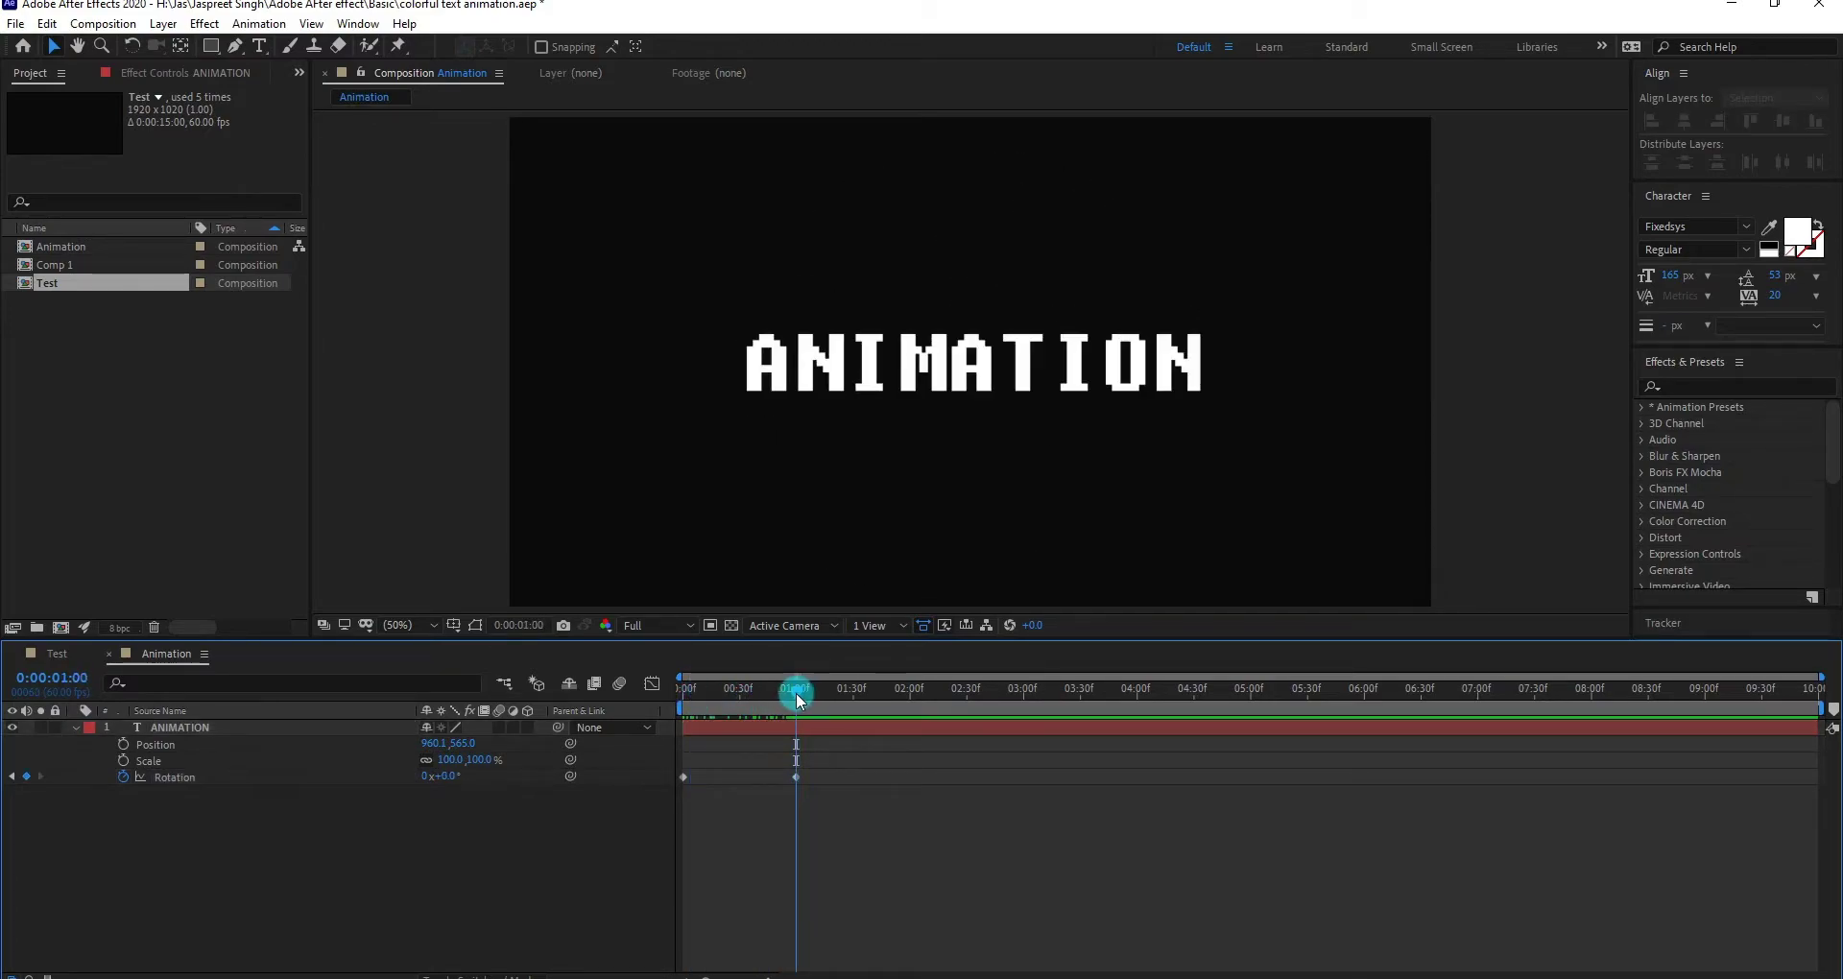
- Keyframe Position so the text rises from below into the centre by 1 second
left_click(123, 746)
left_click_drag(786, 697, 675, 700)
left_click_drag(470, 744, 893, 787)
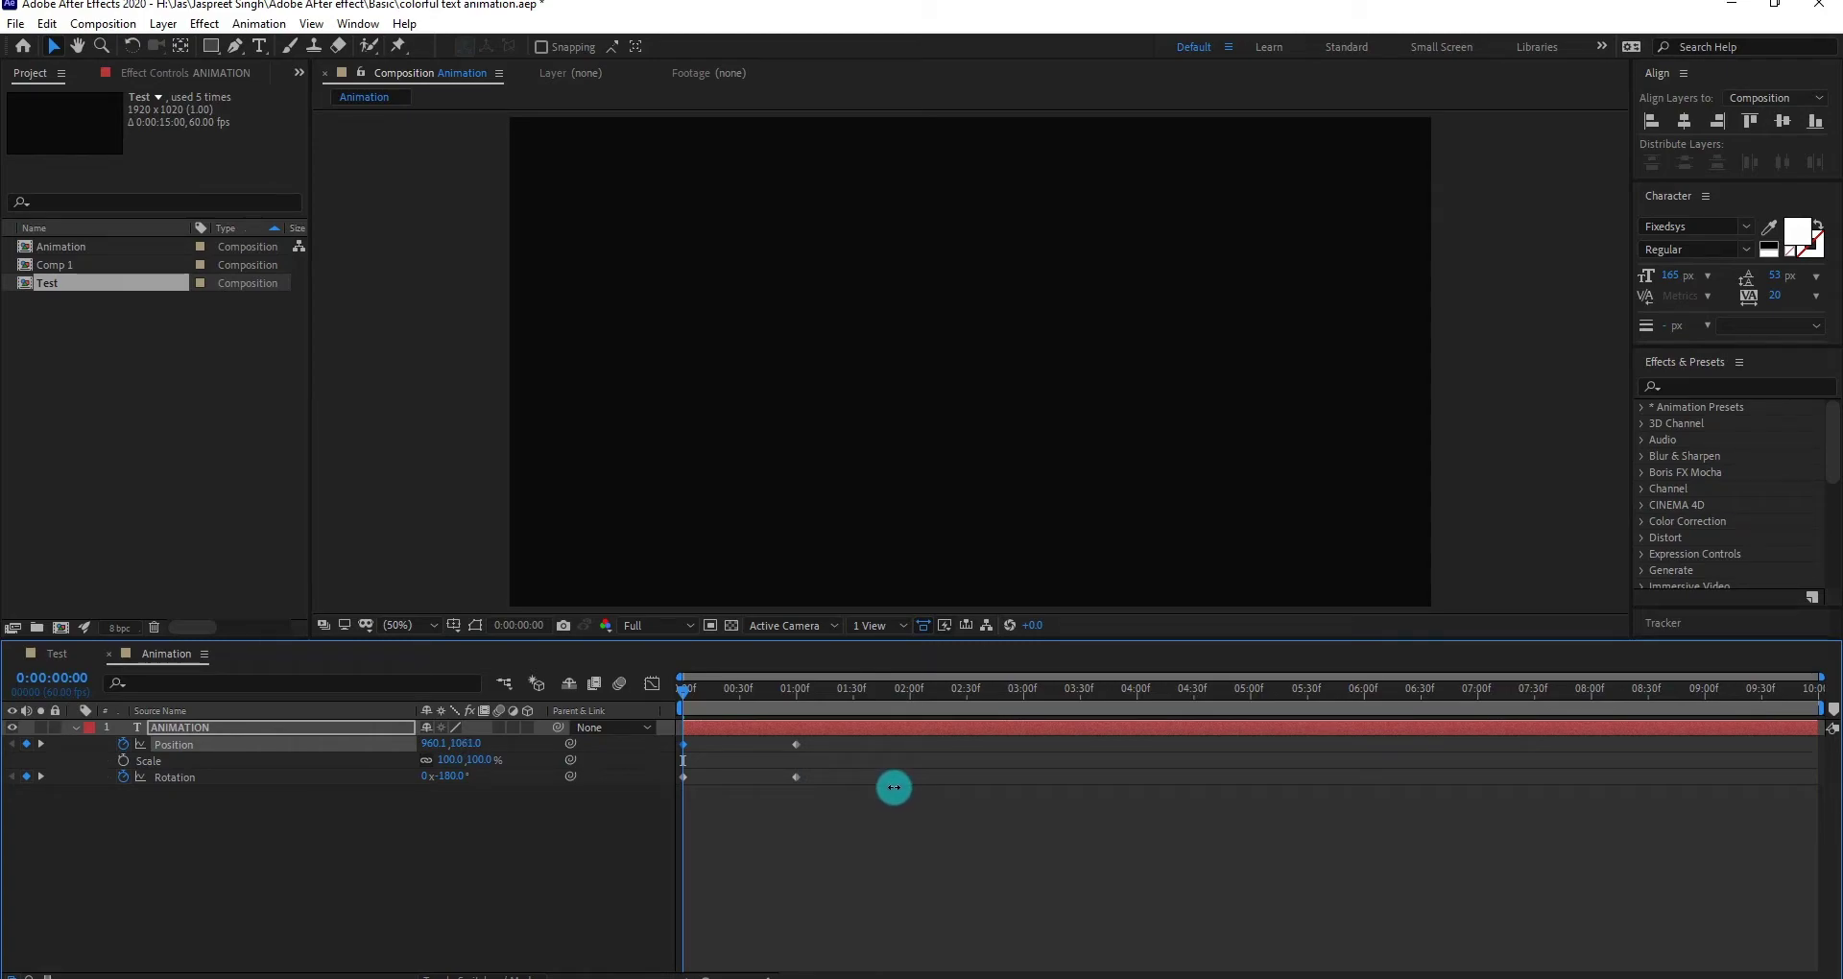
left_click(812, 822)
left_click_drag(683, 686, 885, 695)
- Keyframe Scale from 100% down to 0% at 1:47
left_click(434, 780)
left_click(124, 760)
left_click(490, 763)
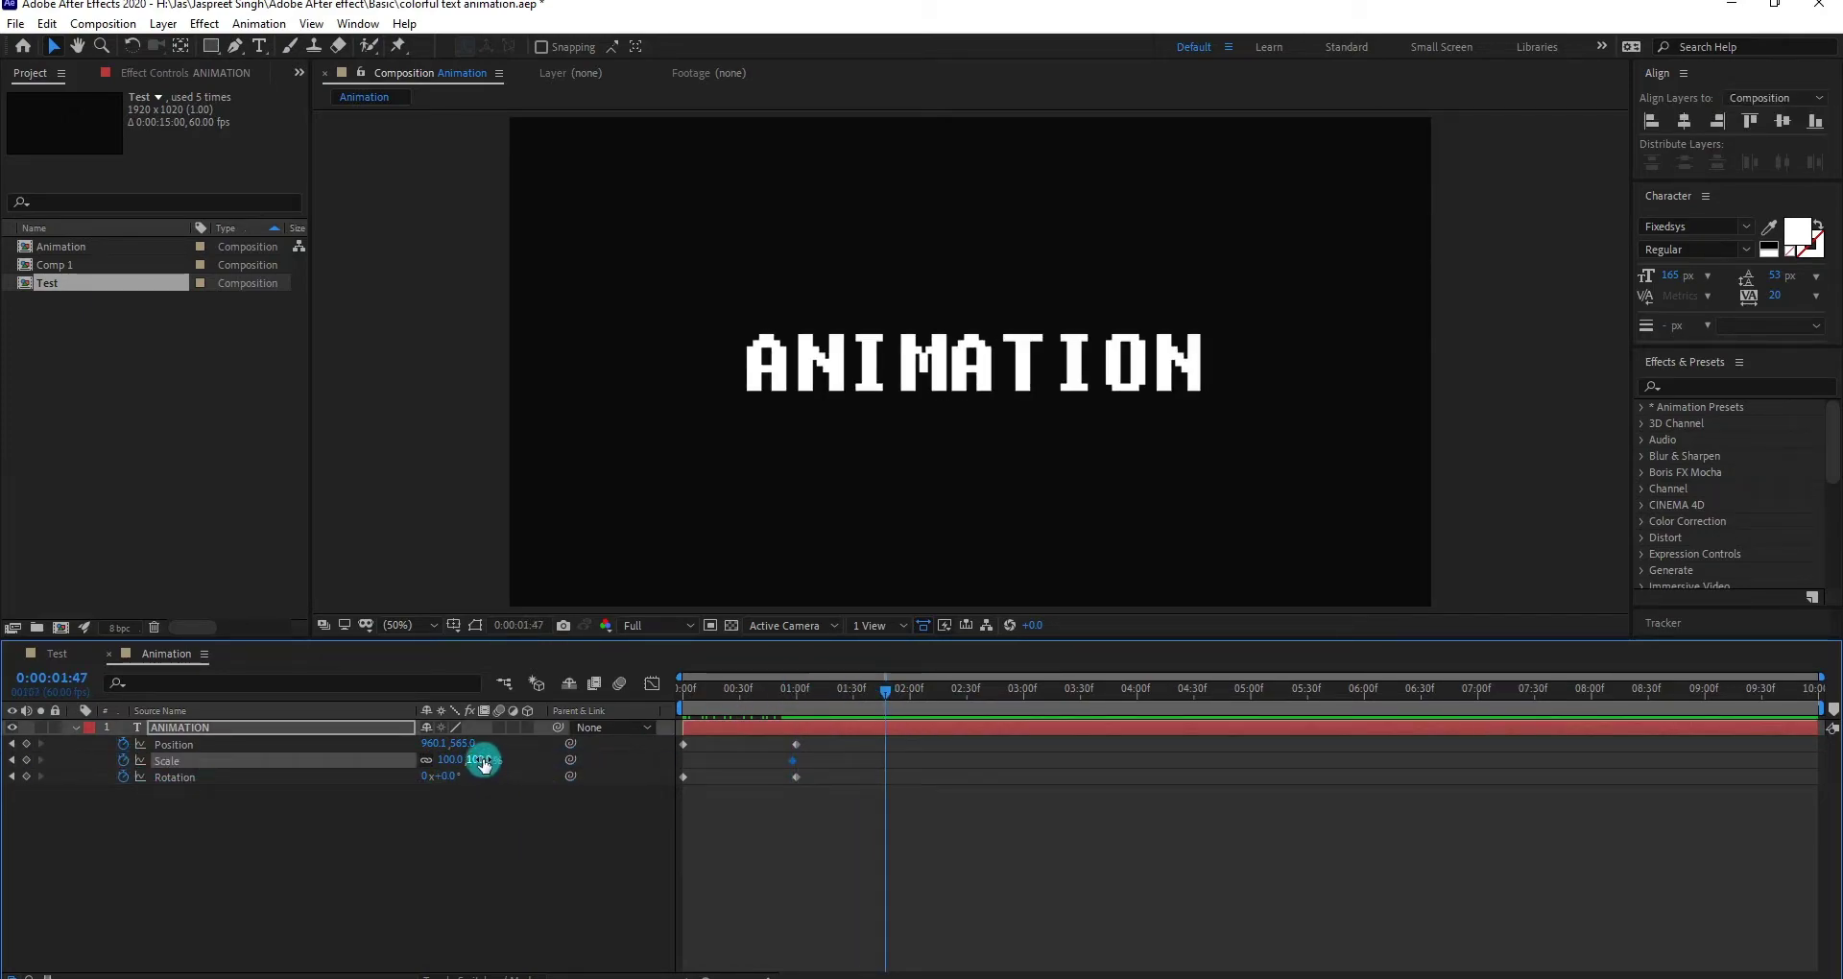
type("0")
key("Return")
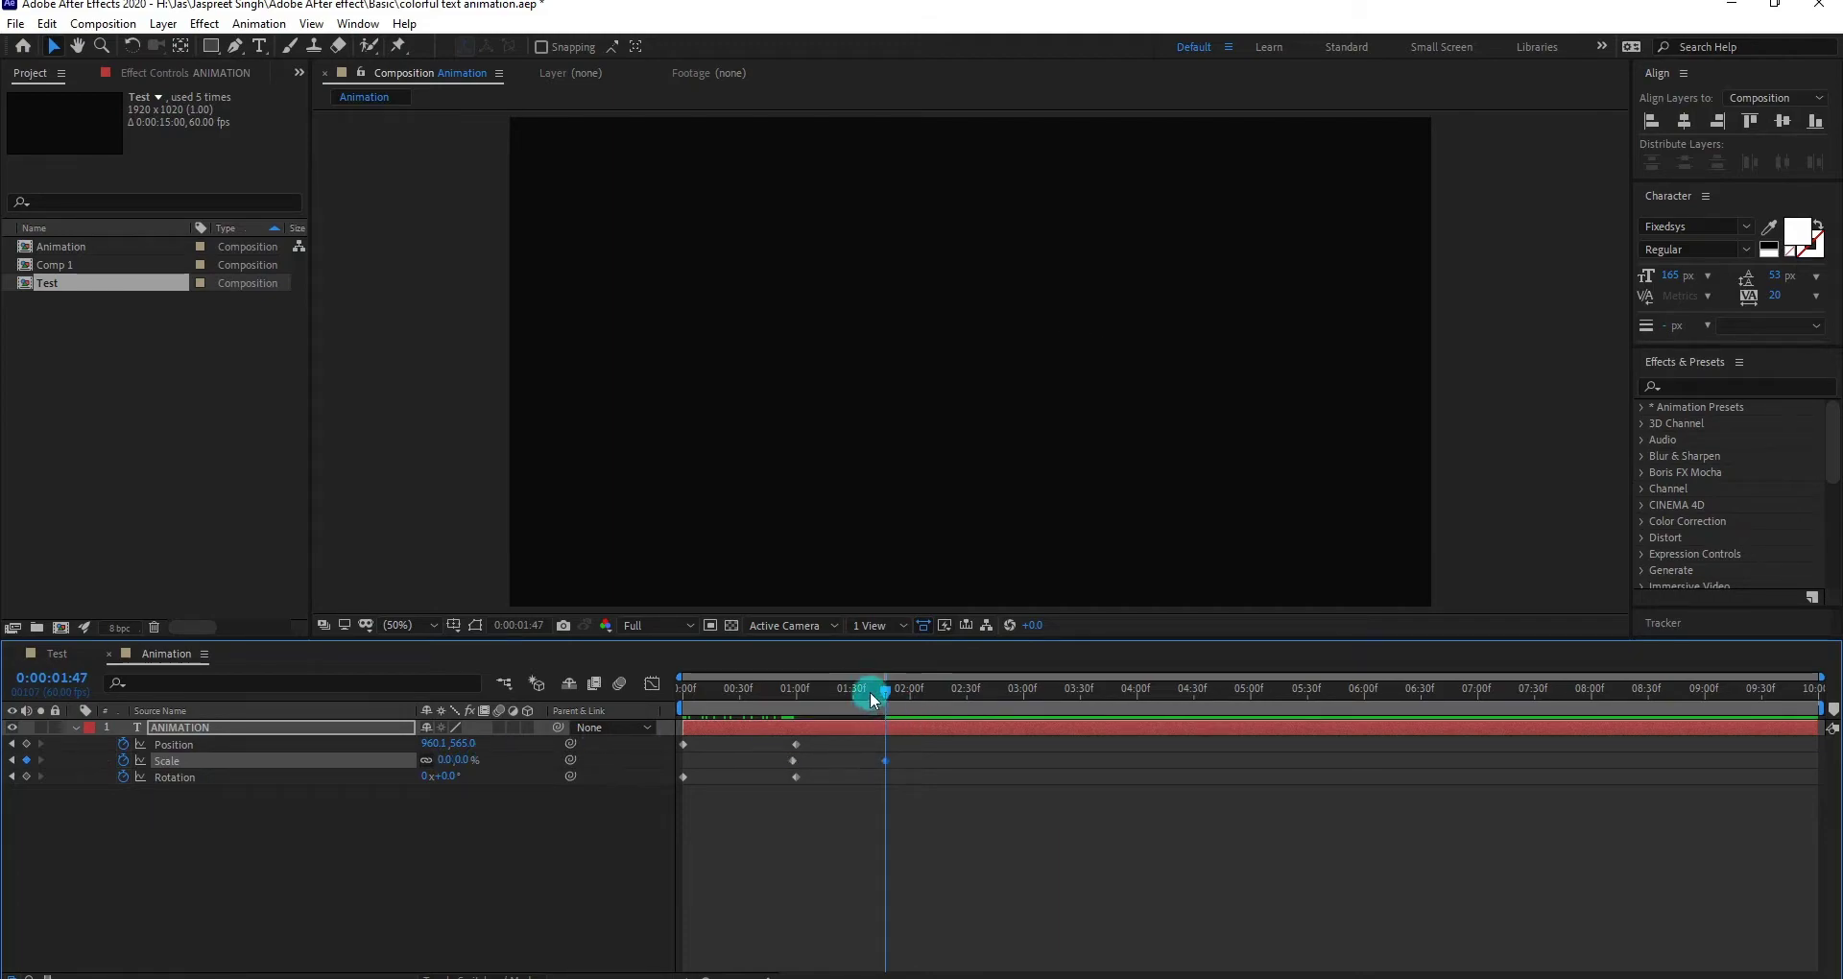
left_click_drag(870, 691, 866, 783)
left_click(845, 814)
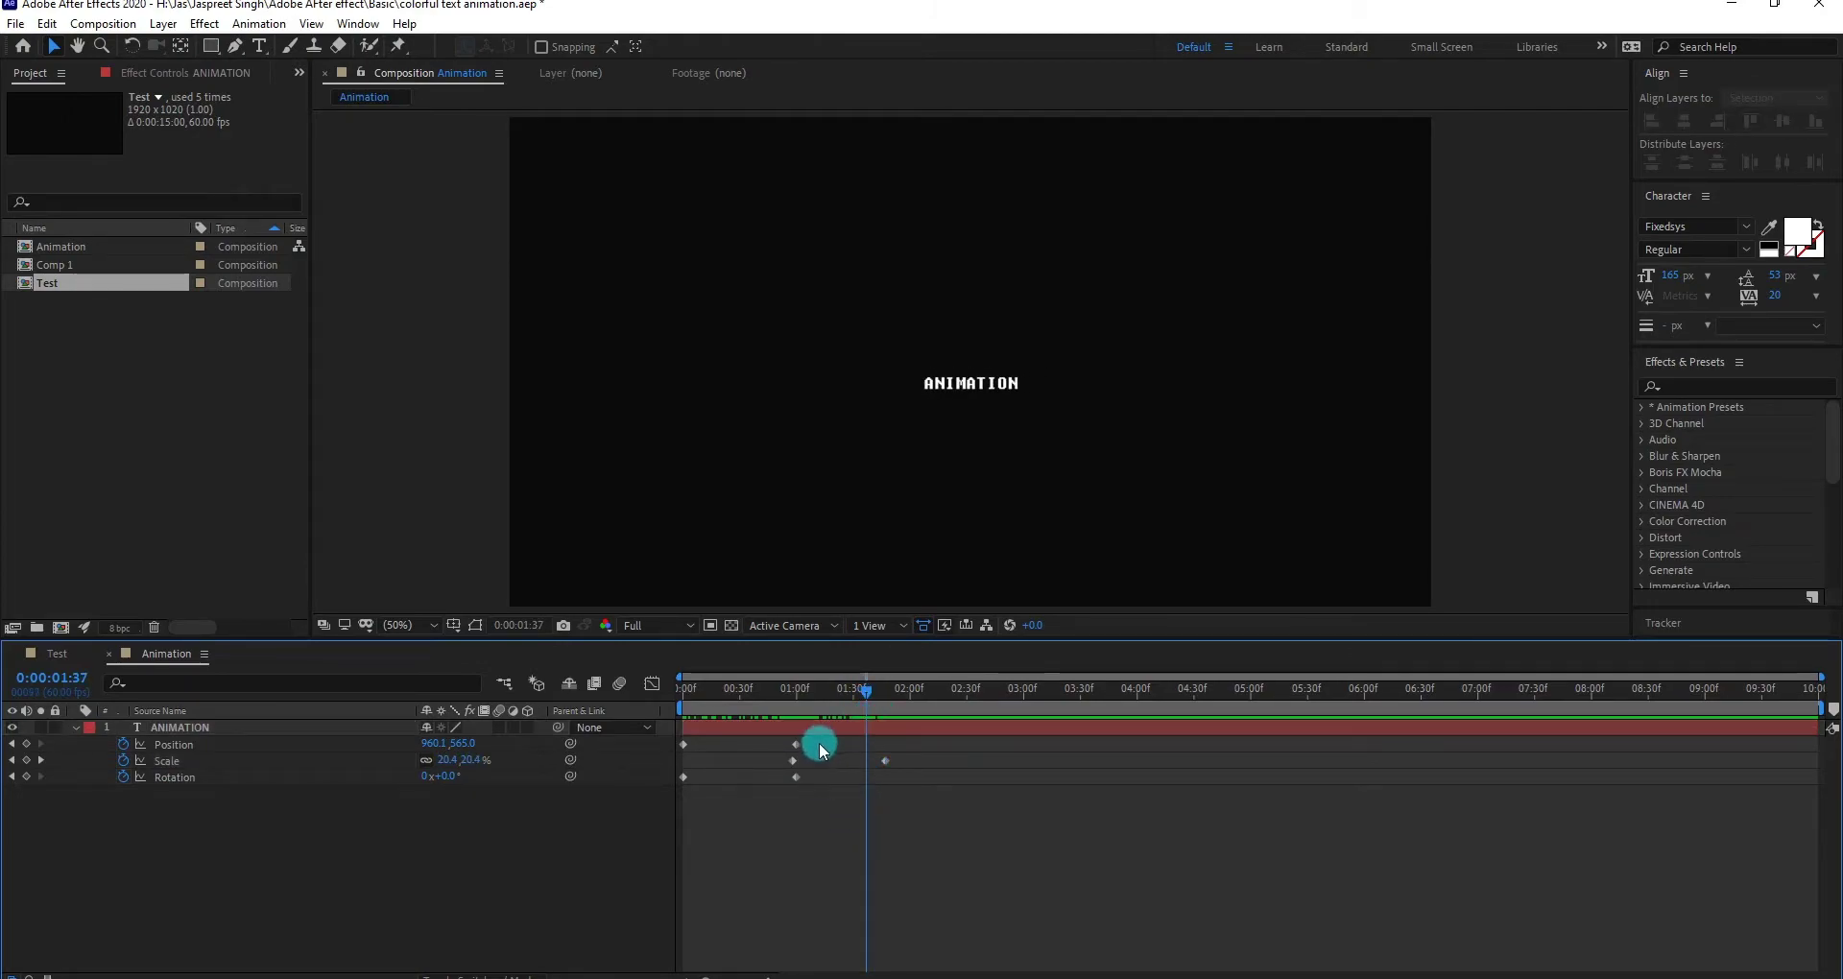
- Apply Easy Ease to all of the text's keyframes
left_click_drag(918, 787, 686, 747)
right_click(686, 749)
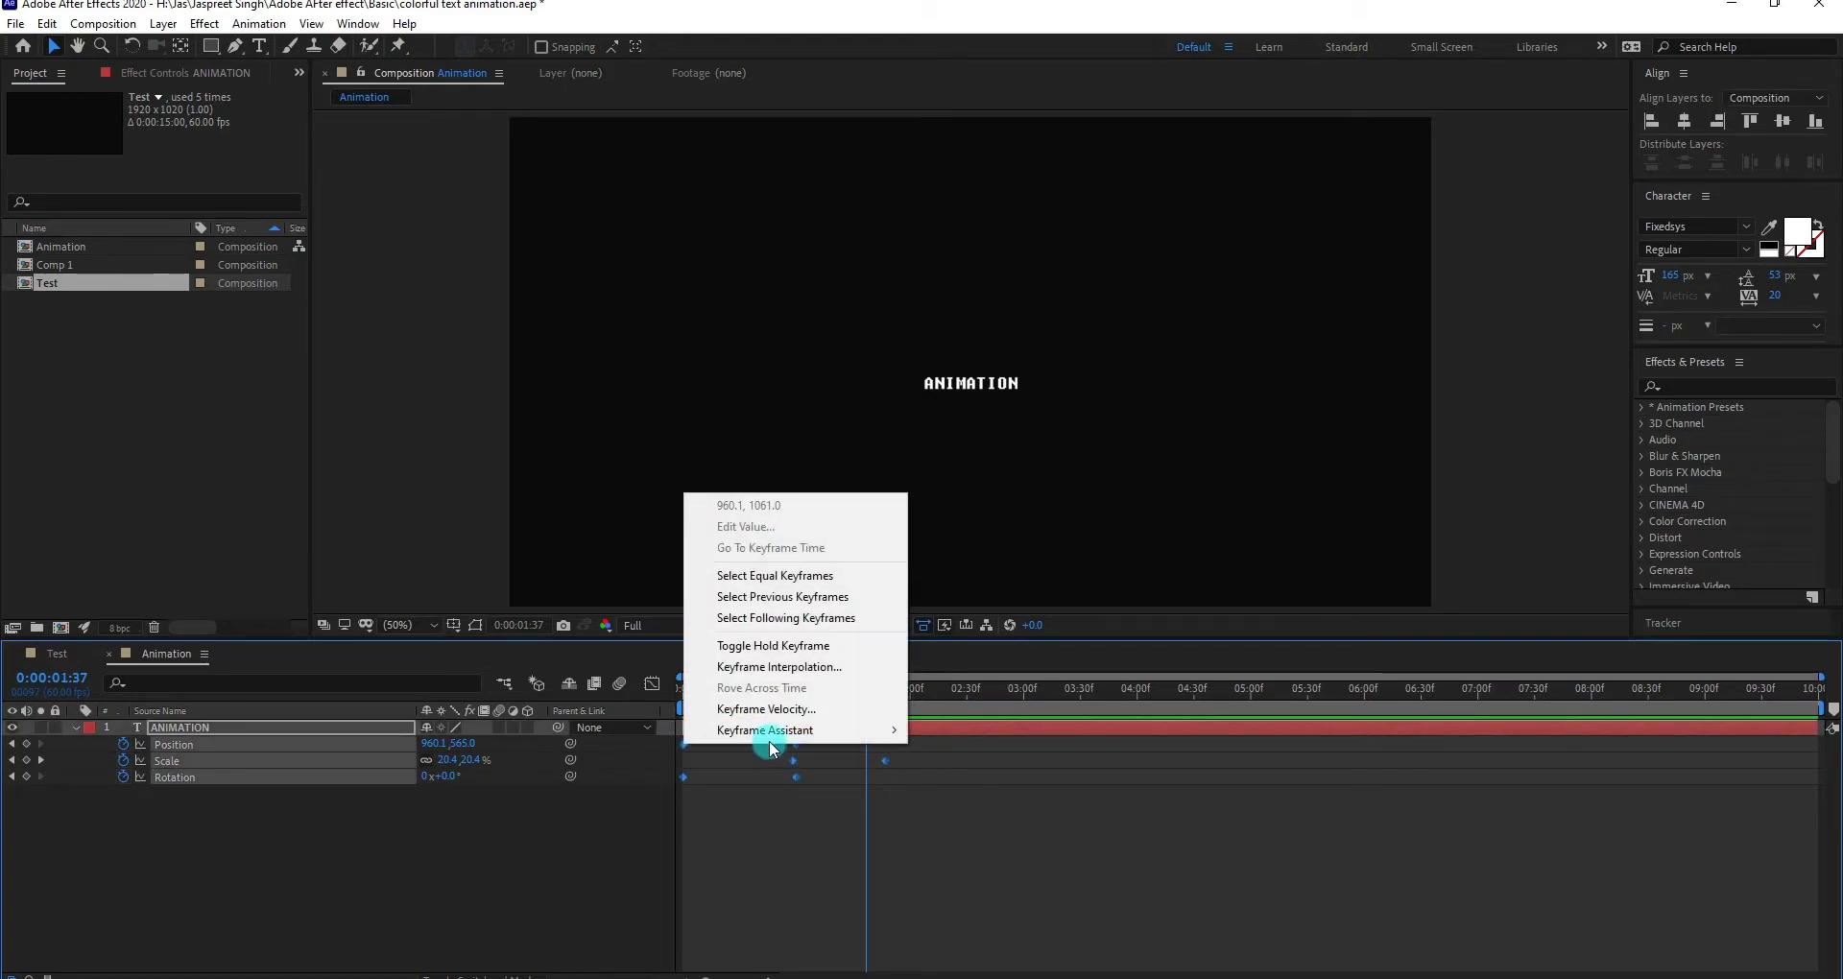
mouse_move(784, 736)
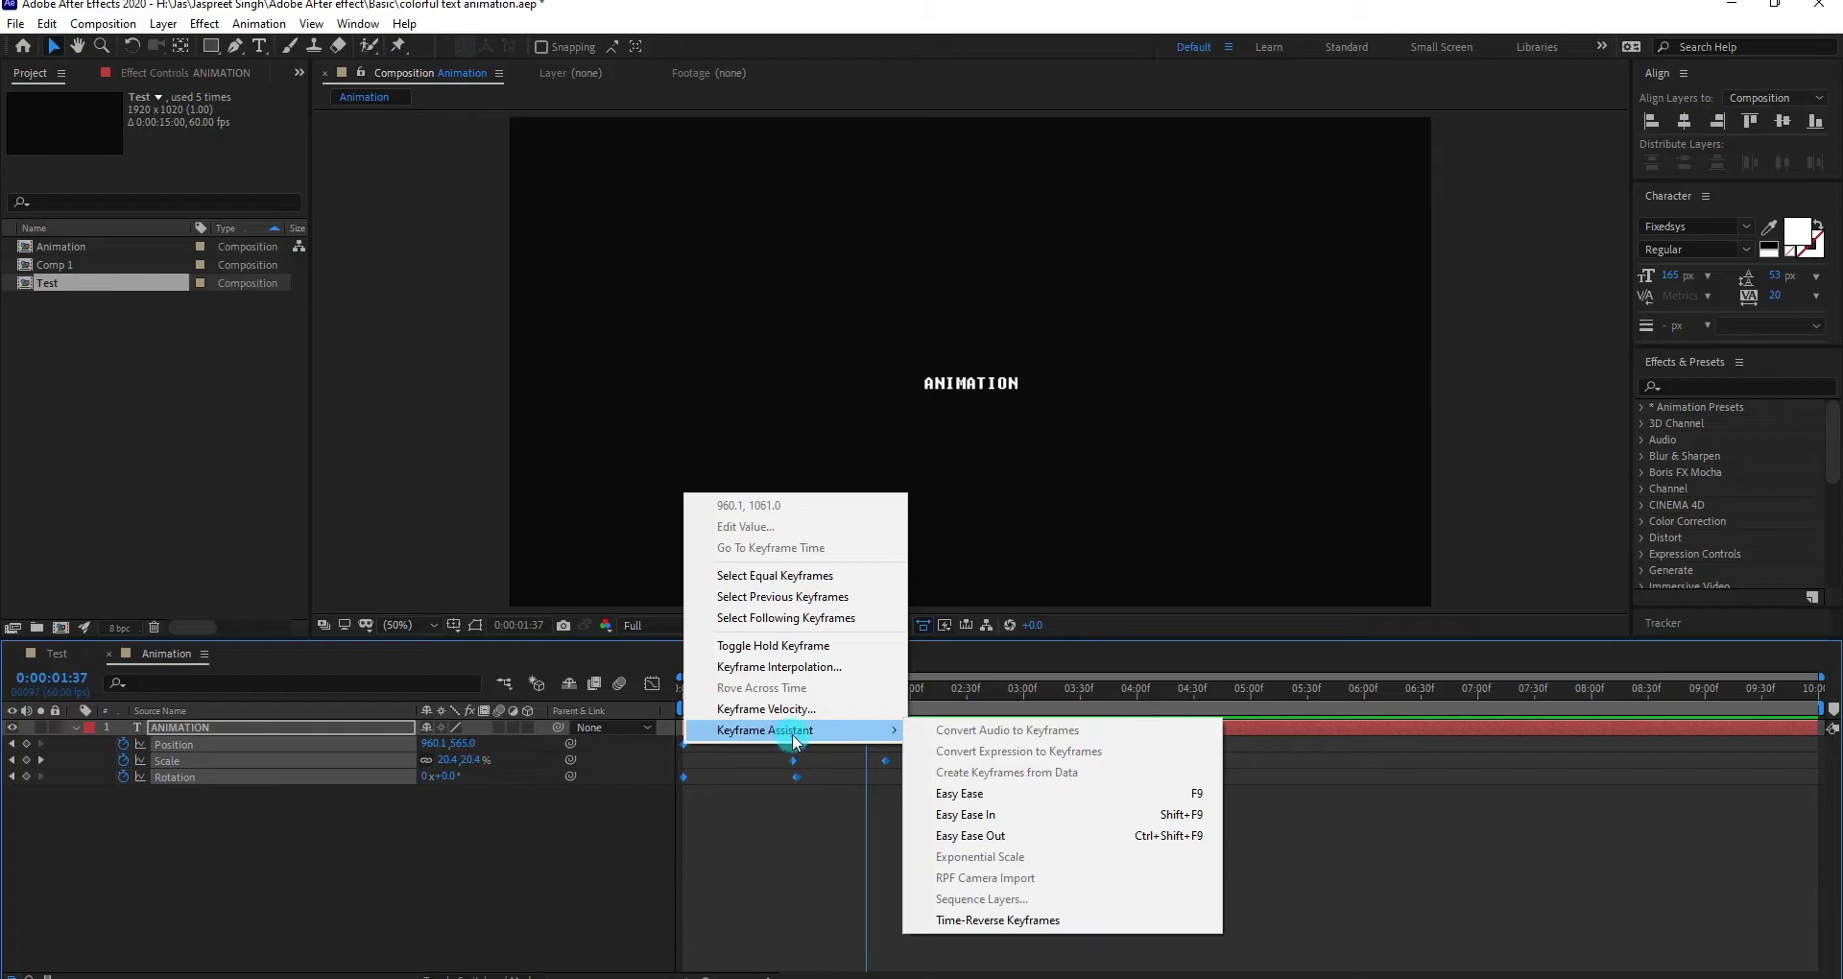
left_click(994, 794)
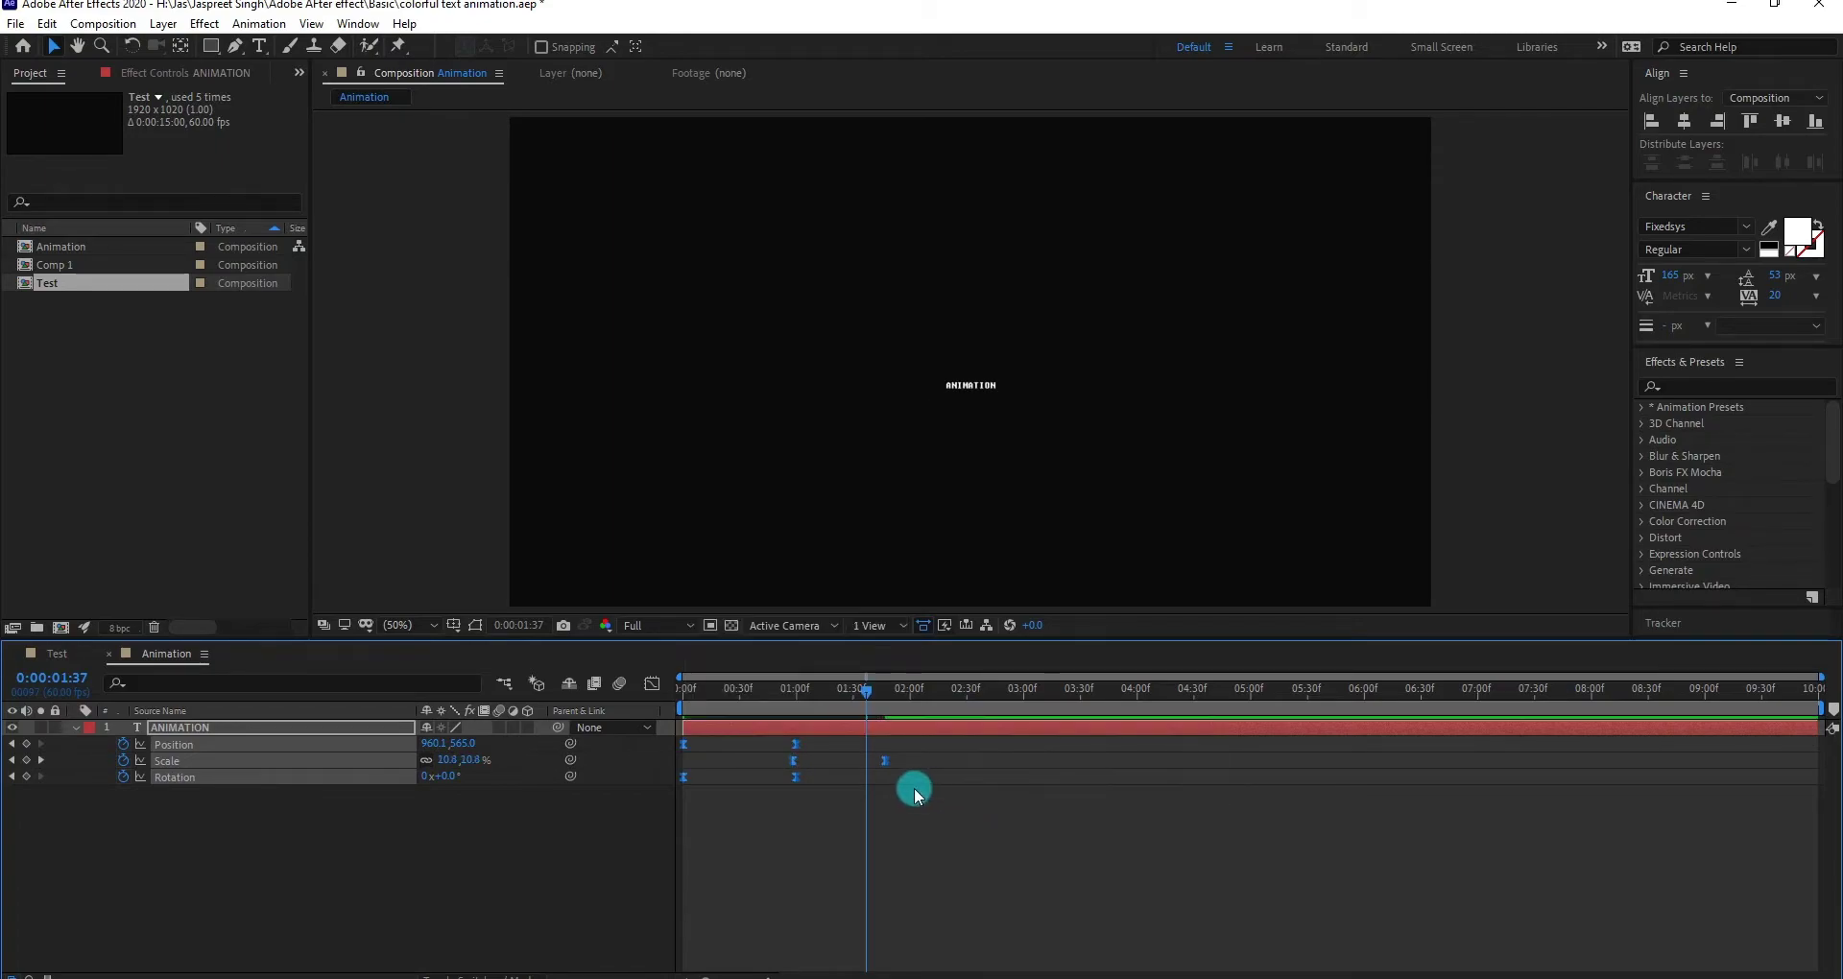
left_click(812, 815)
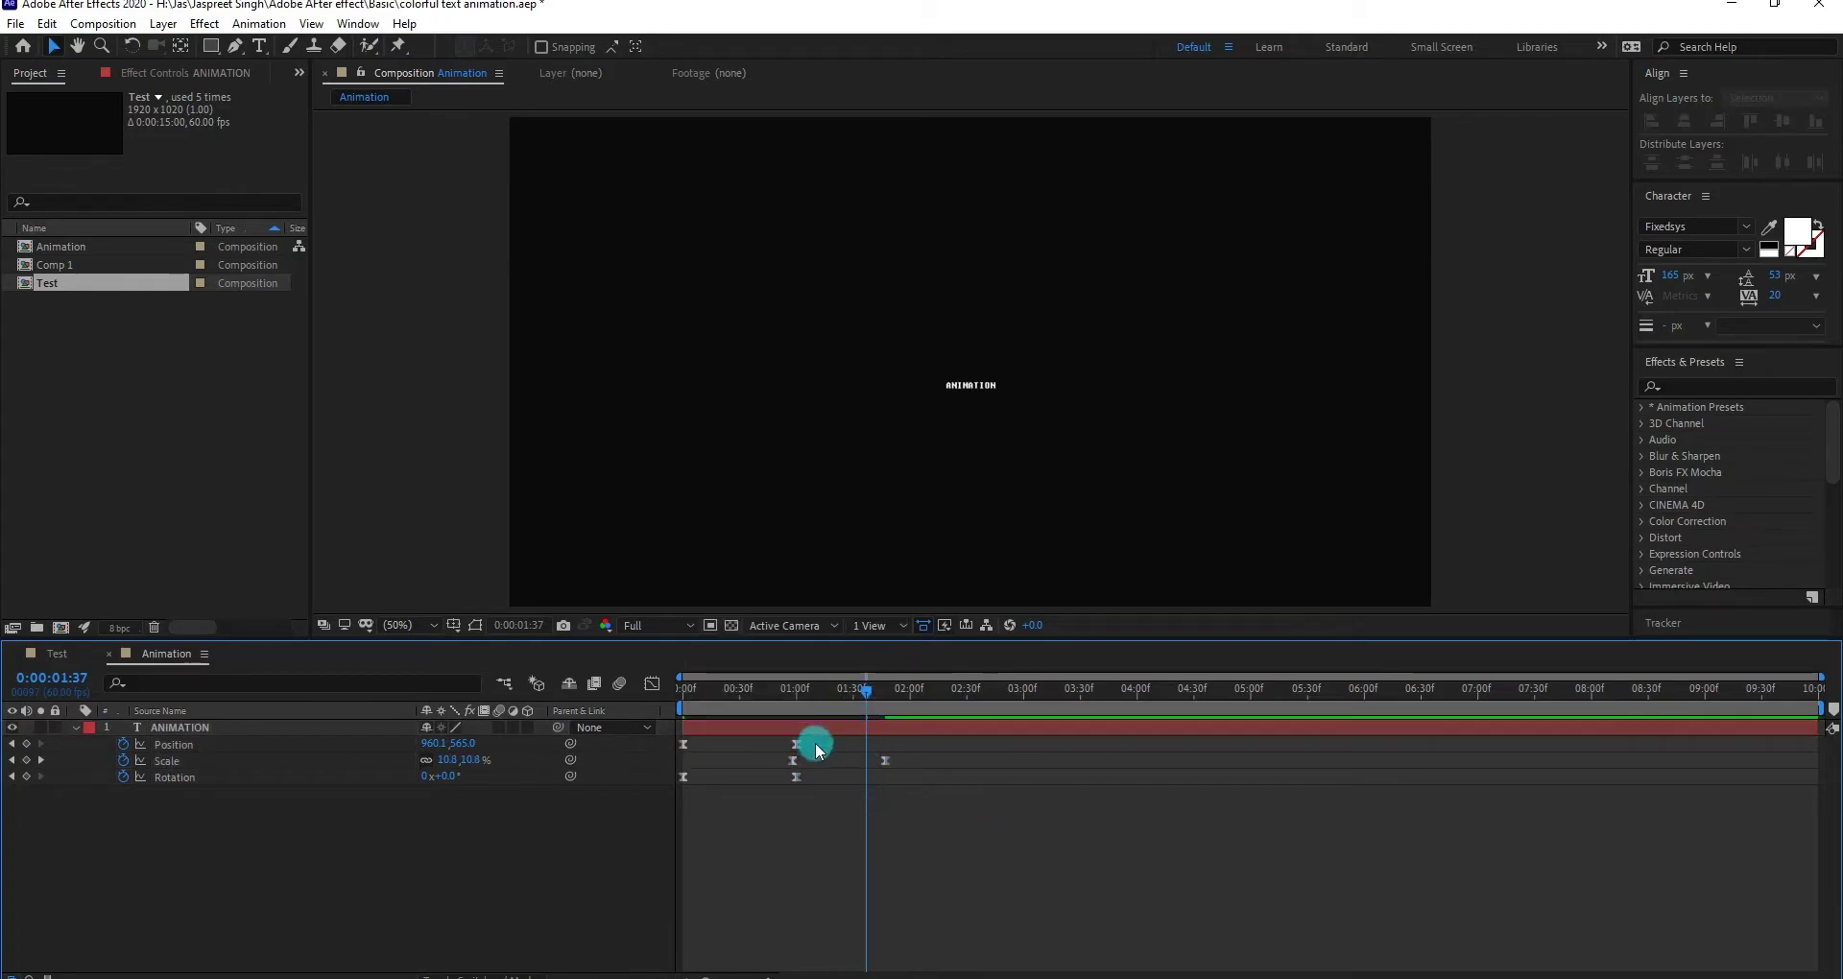
- Adjust the Position speed graph so the rise starts fast and settles slowly
left_click_drag(825, 740, 669, 745)
left_click(656, 685)
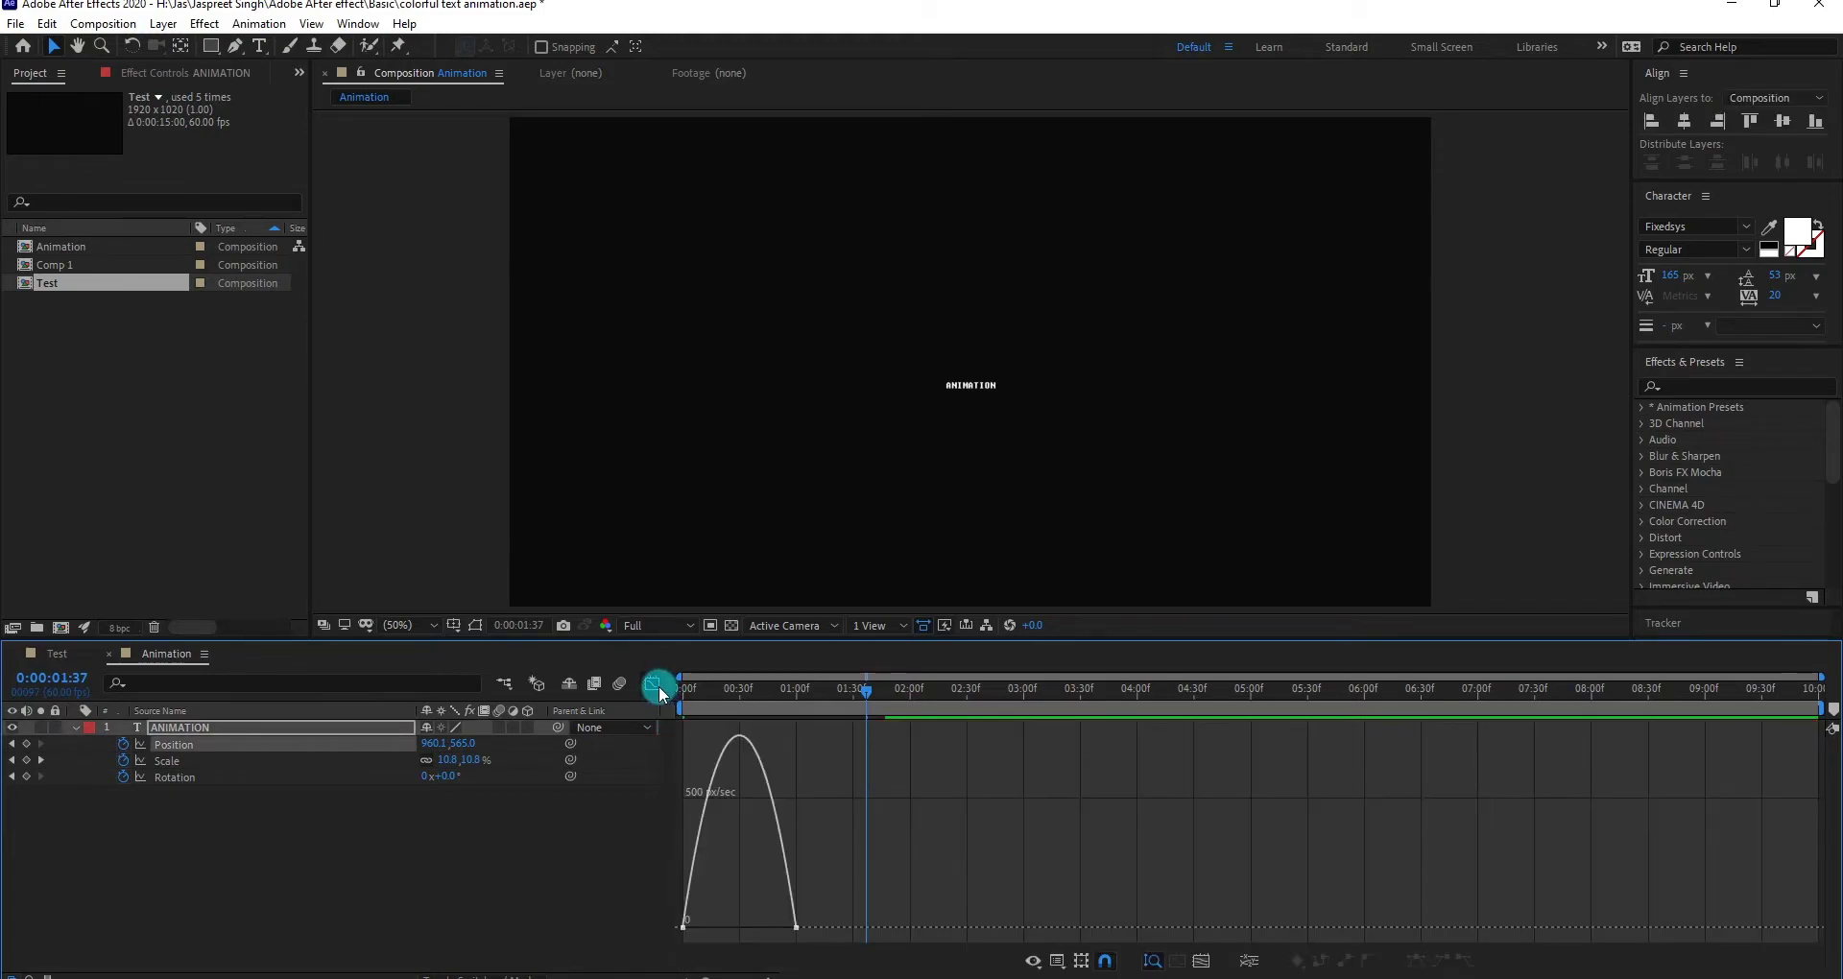
right_click(833, 816)
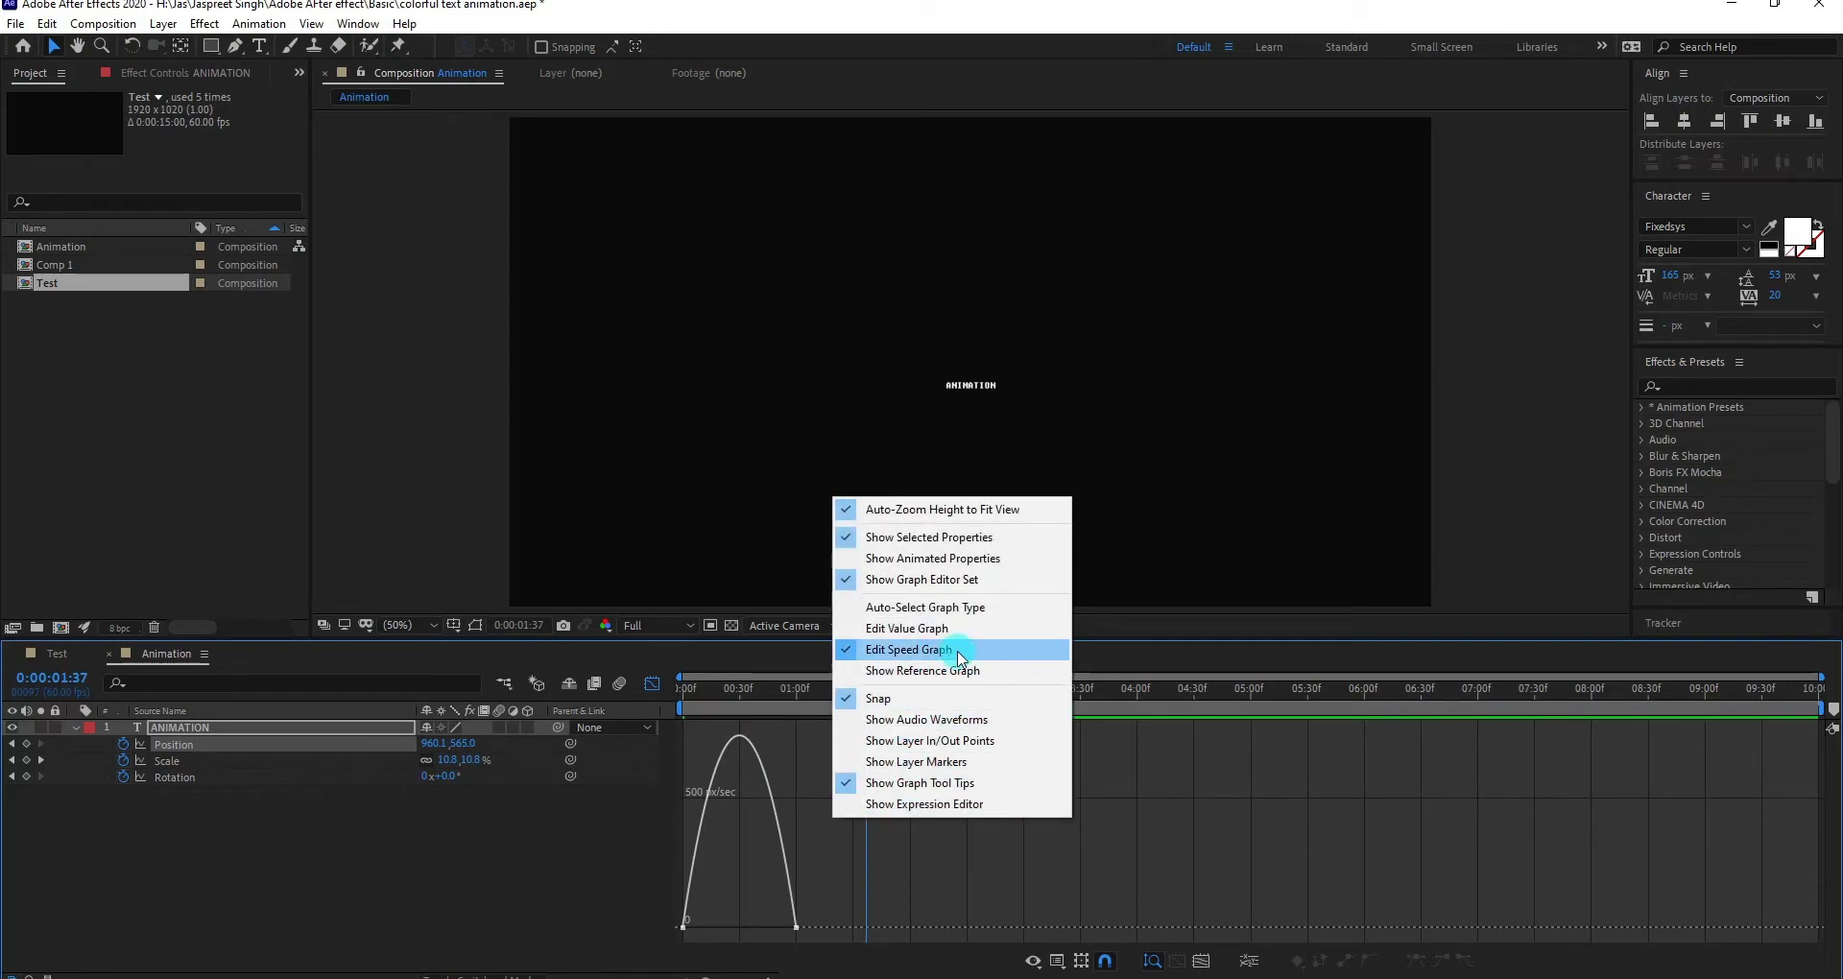
left_click(960, 657)
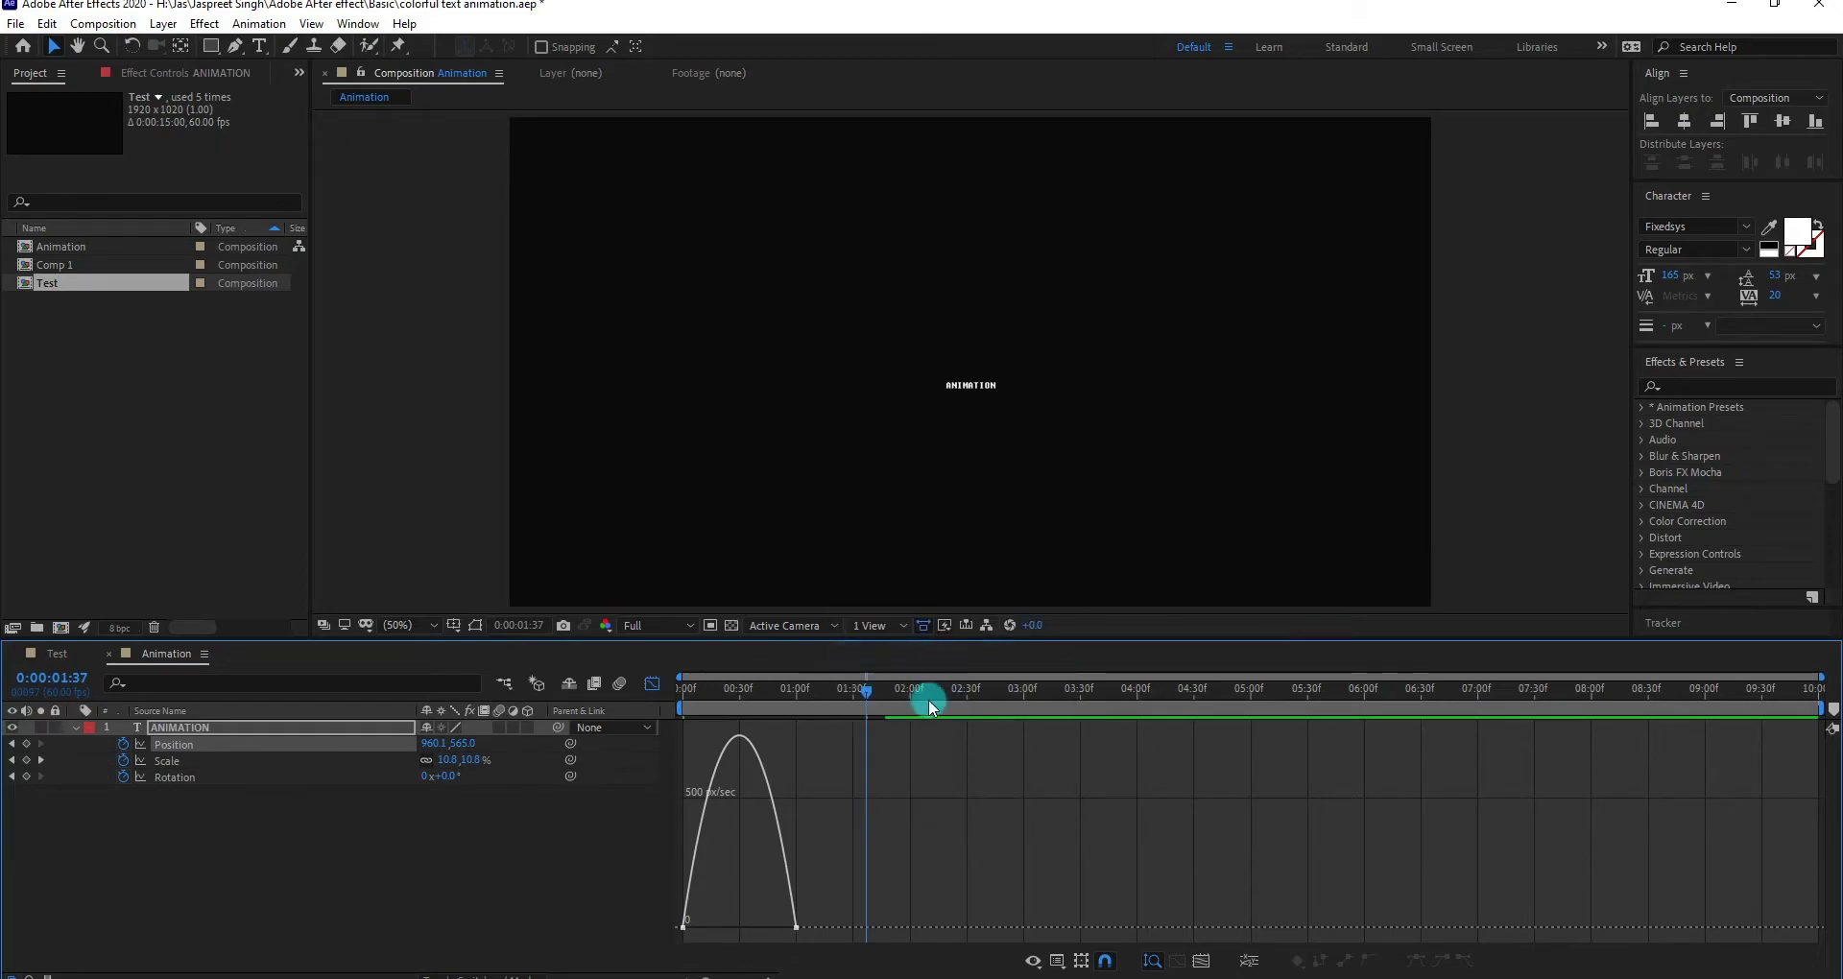
left_click_drag(814, 946, 663, 887)
left_click_drag(780, 930, 695, 938)
left_click(670, 704)
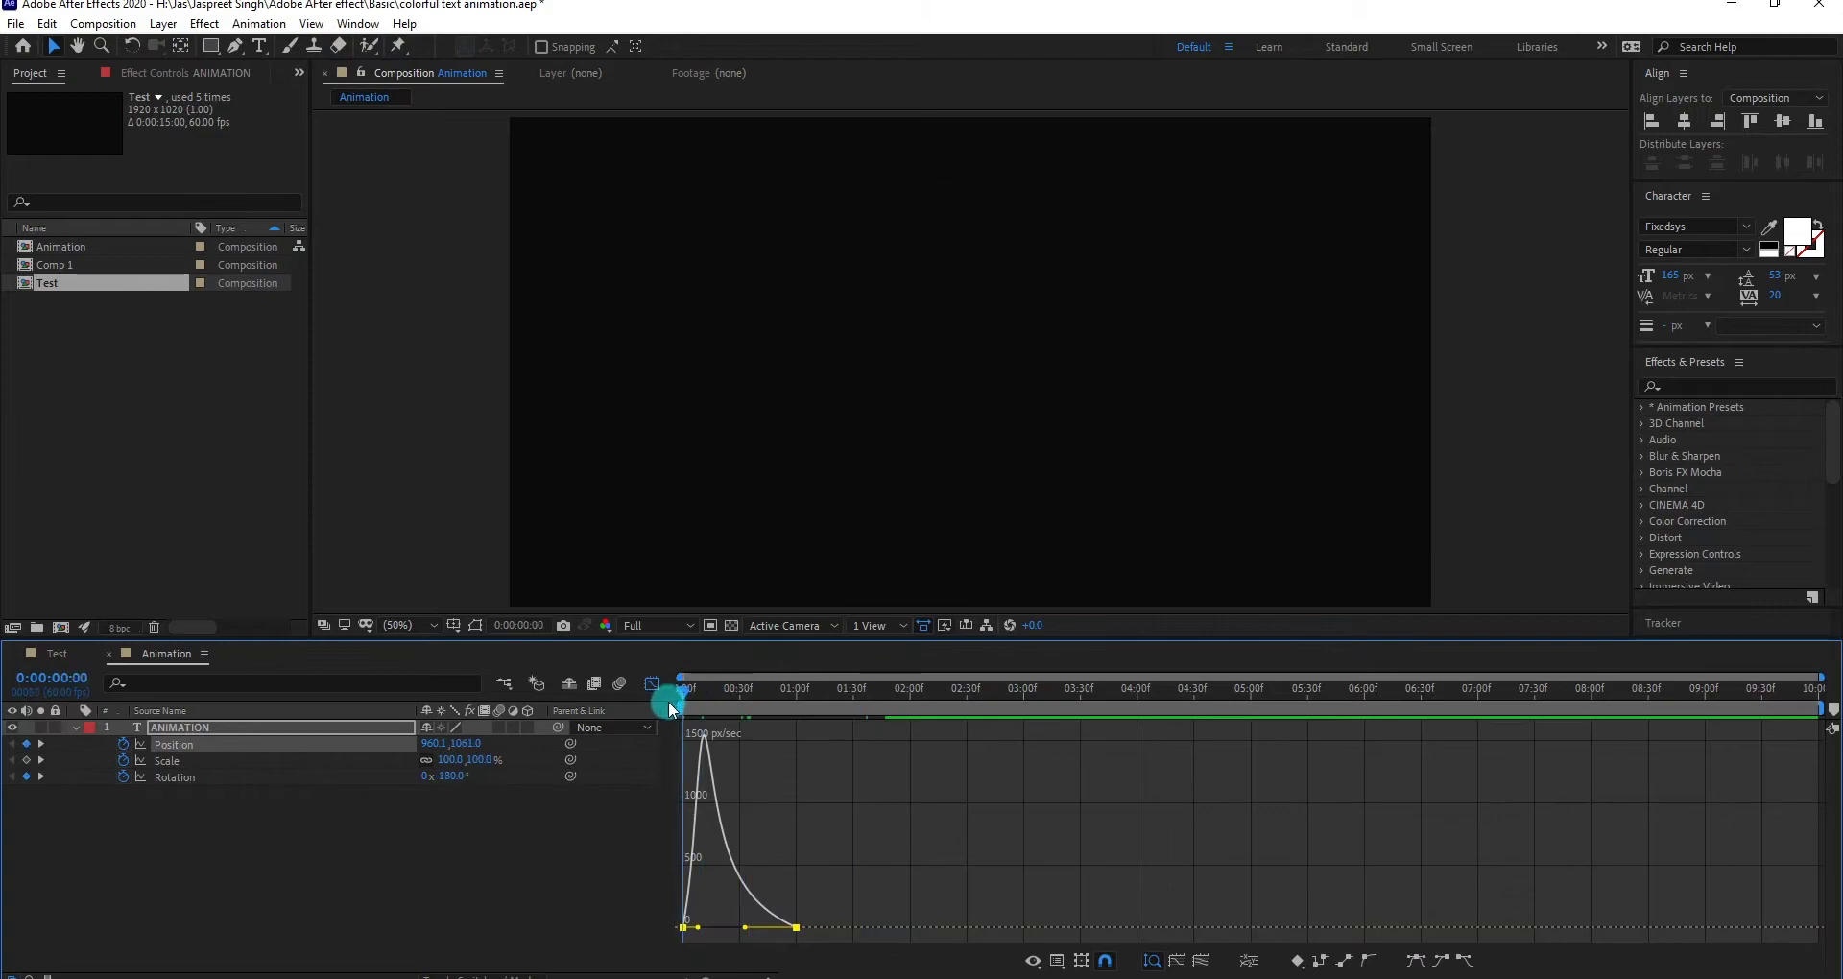
left_click_drag(670, 706, 797, 713)
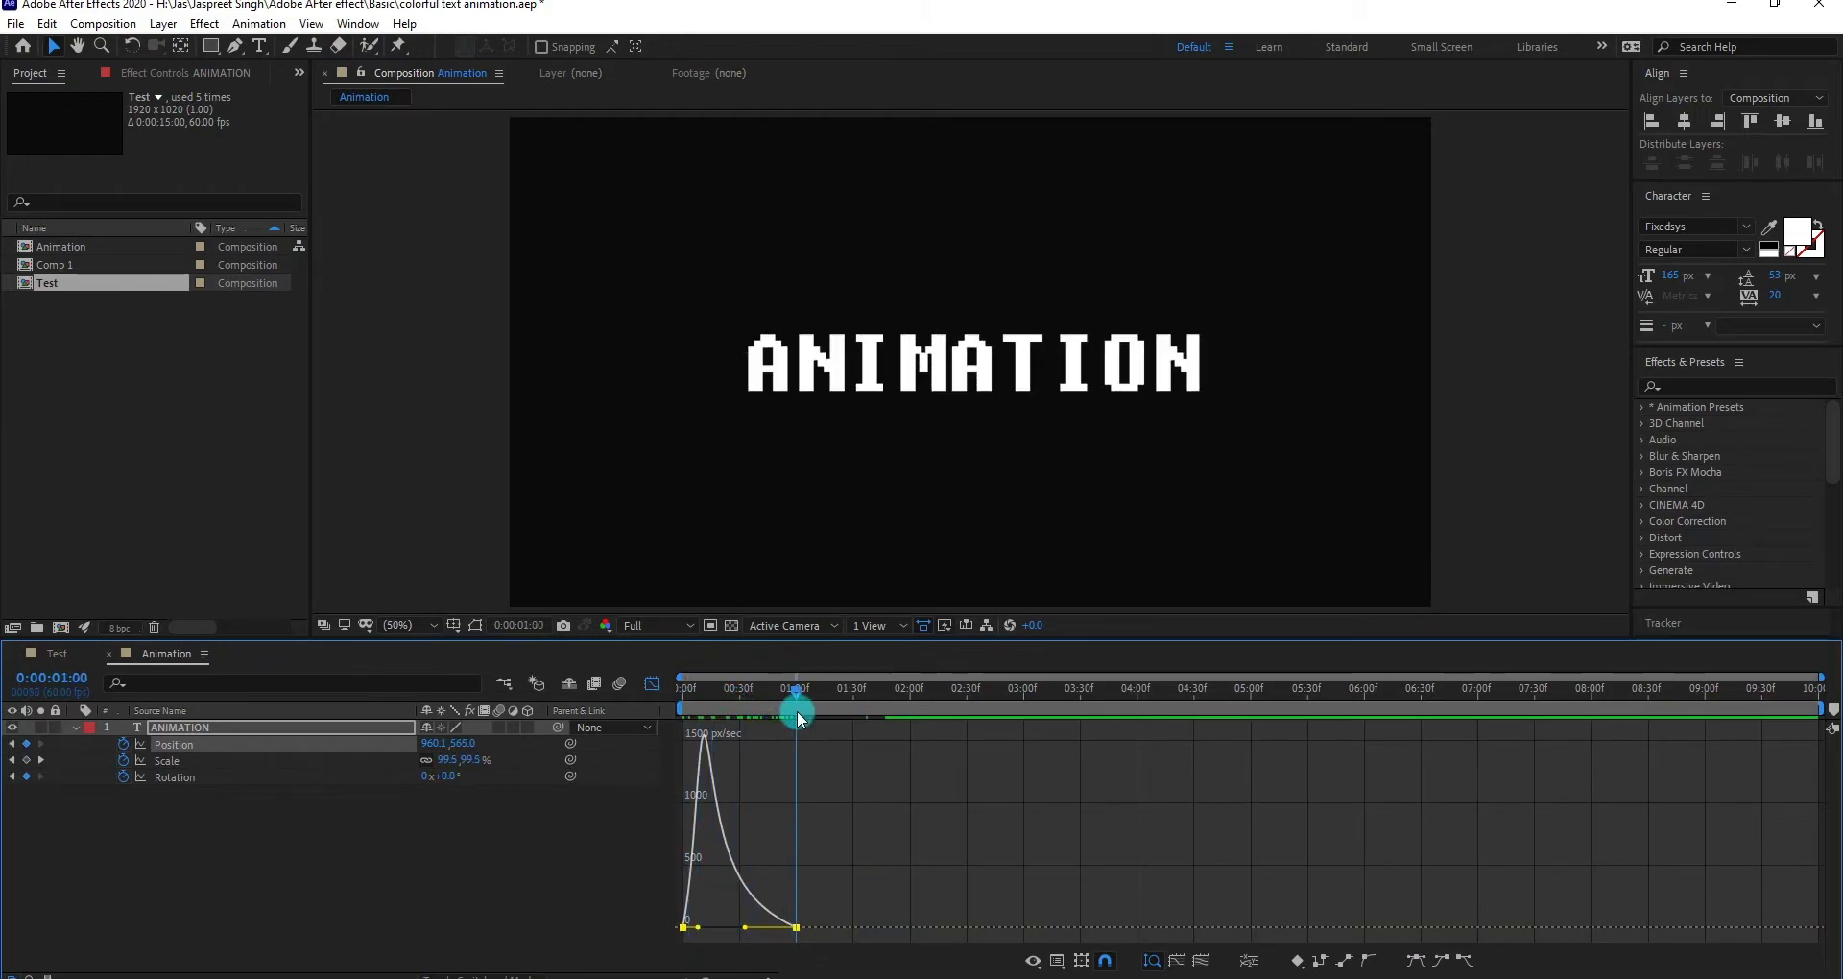
left_click(652, 686)
left_click(813, 801)
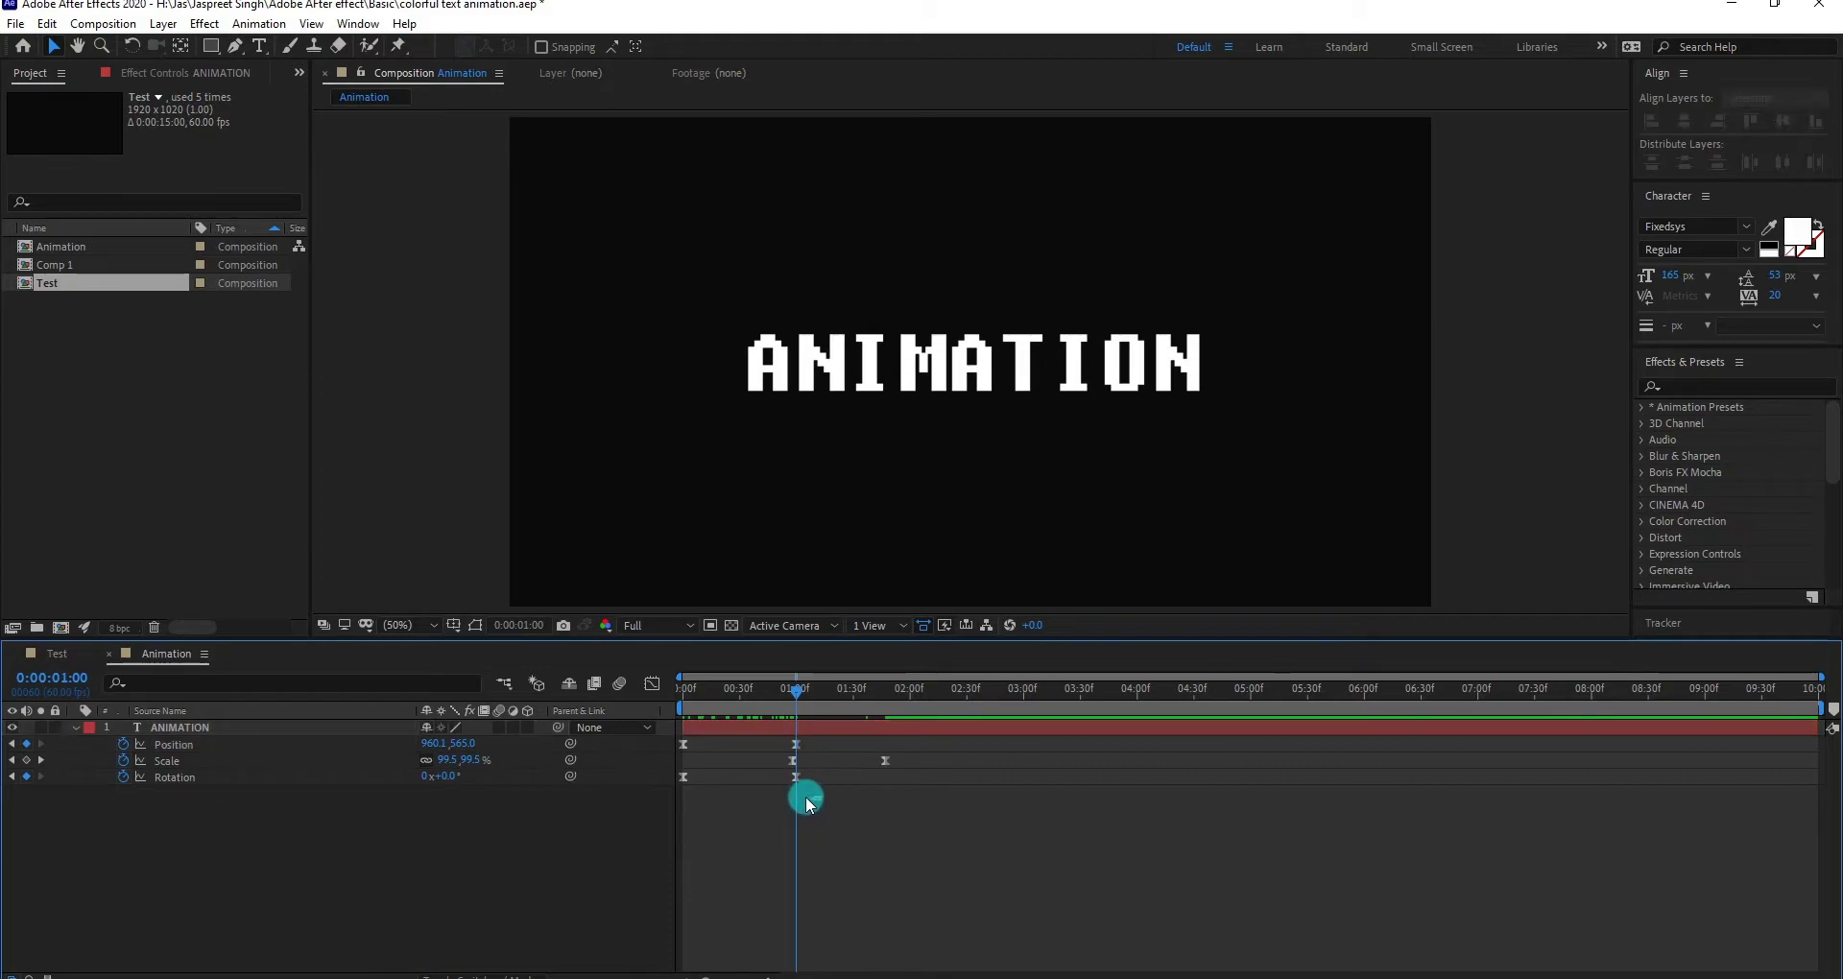
- Drag the Rotation keyframe's influence handle in the speed graph and preview the spin
left_click_drag(806, 798, 683, 771)
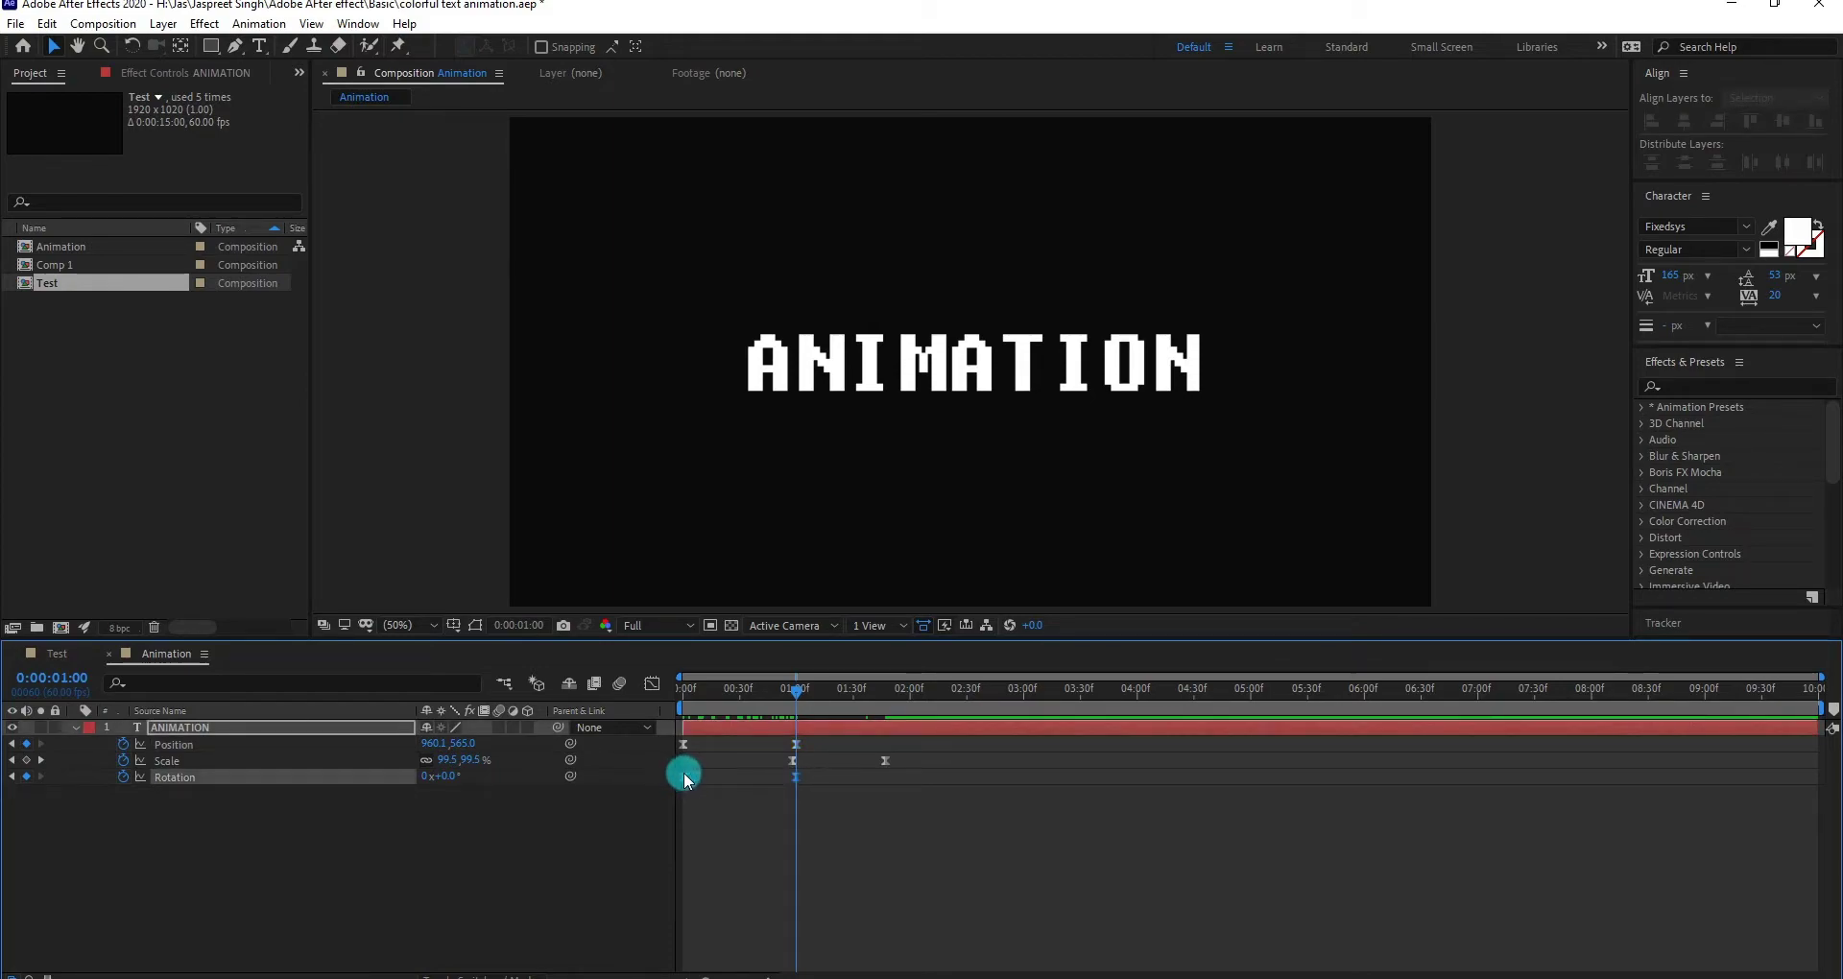
left_click(655, 686)
left_click_drag(778, 929, 698, 931)
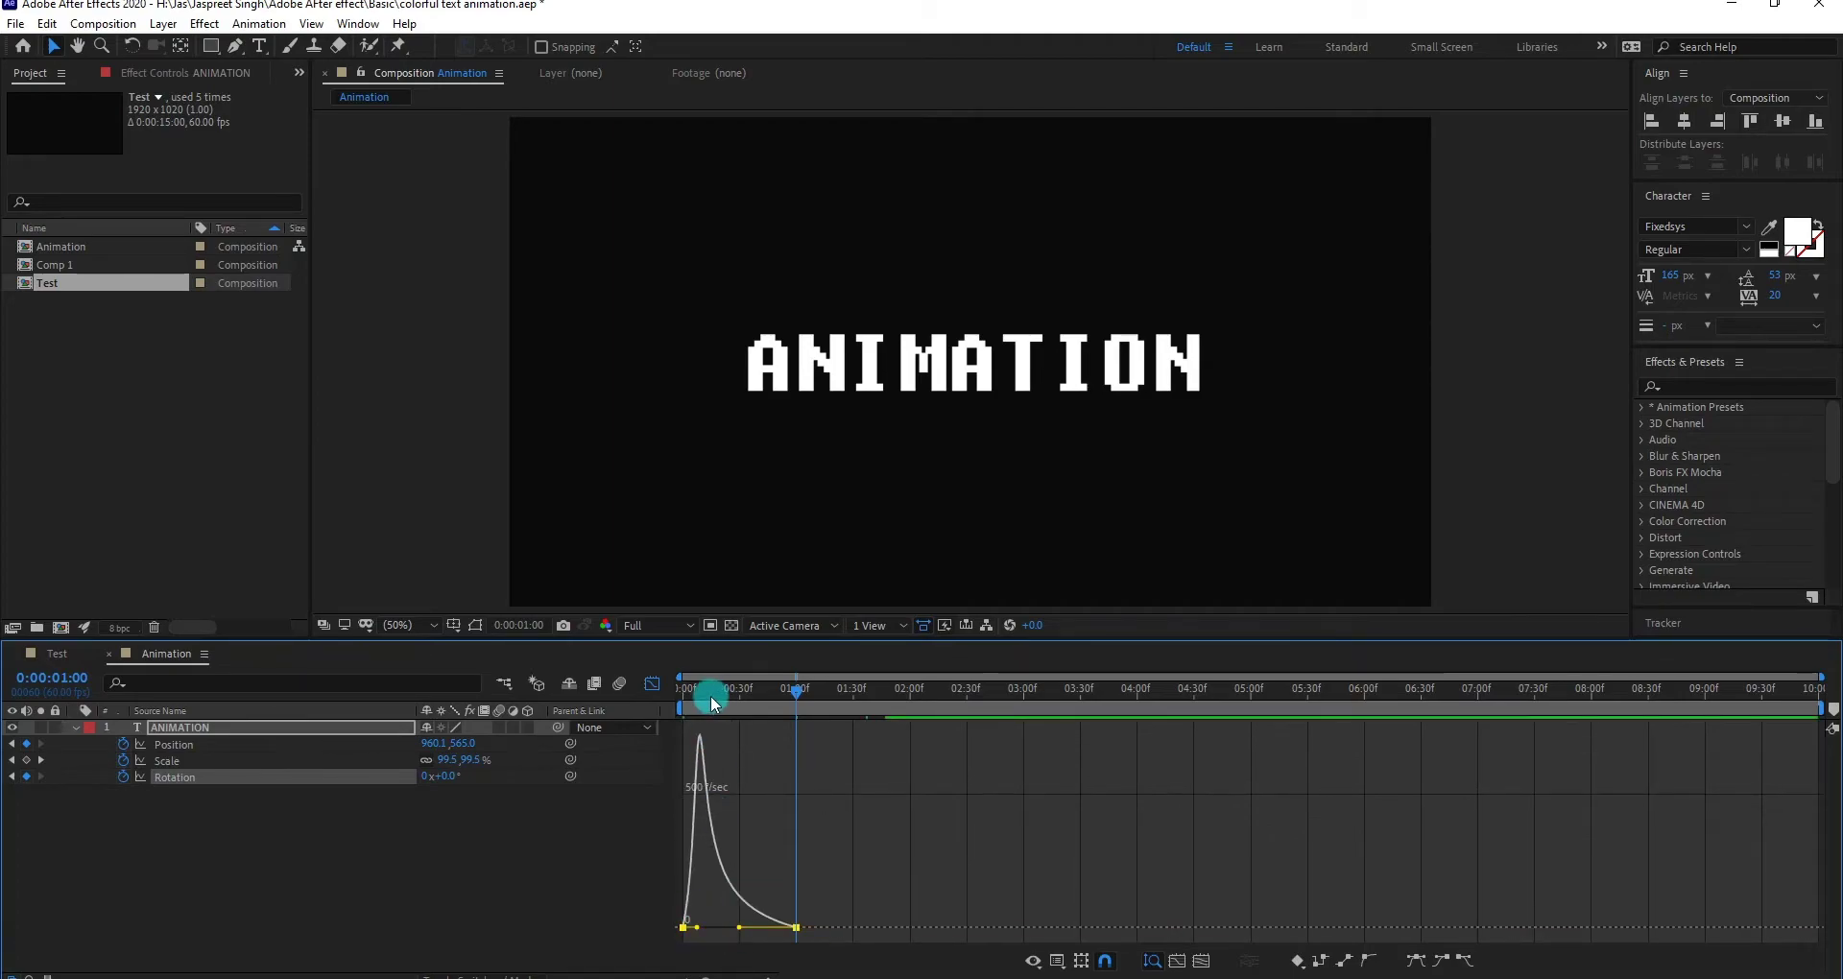
key("Home")
key("space")
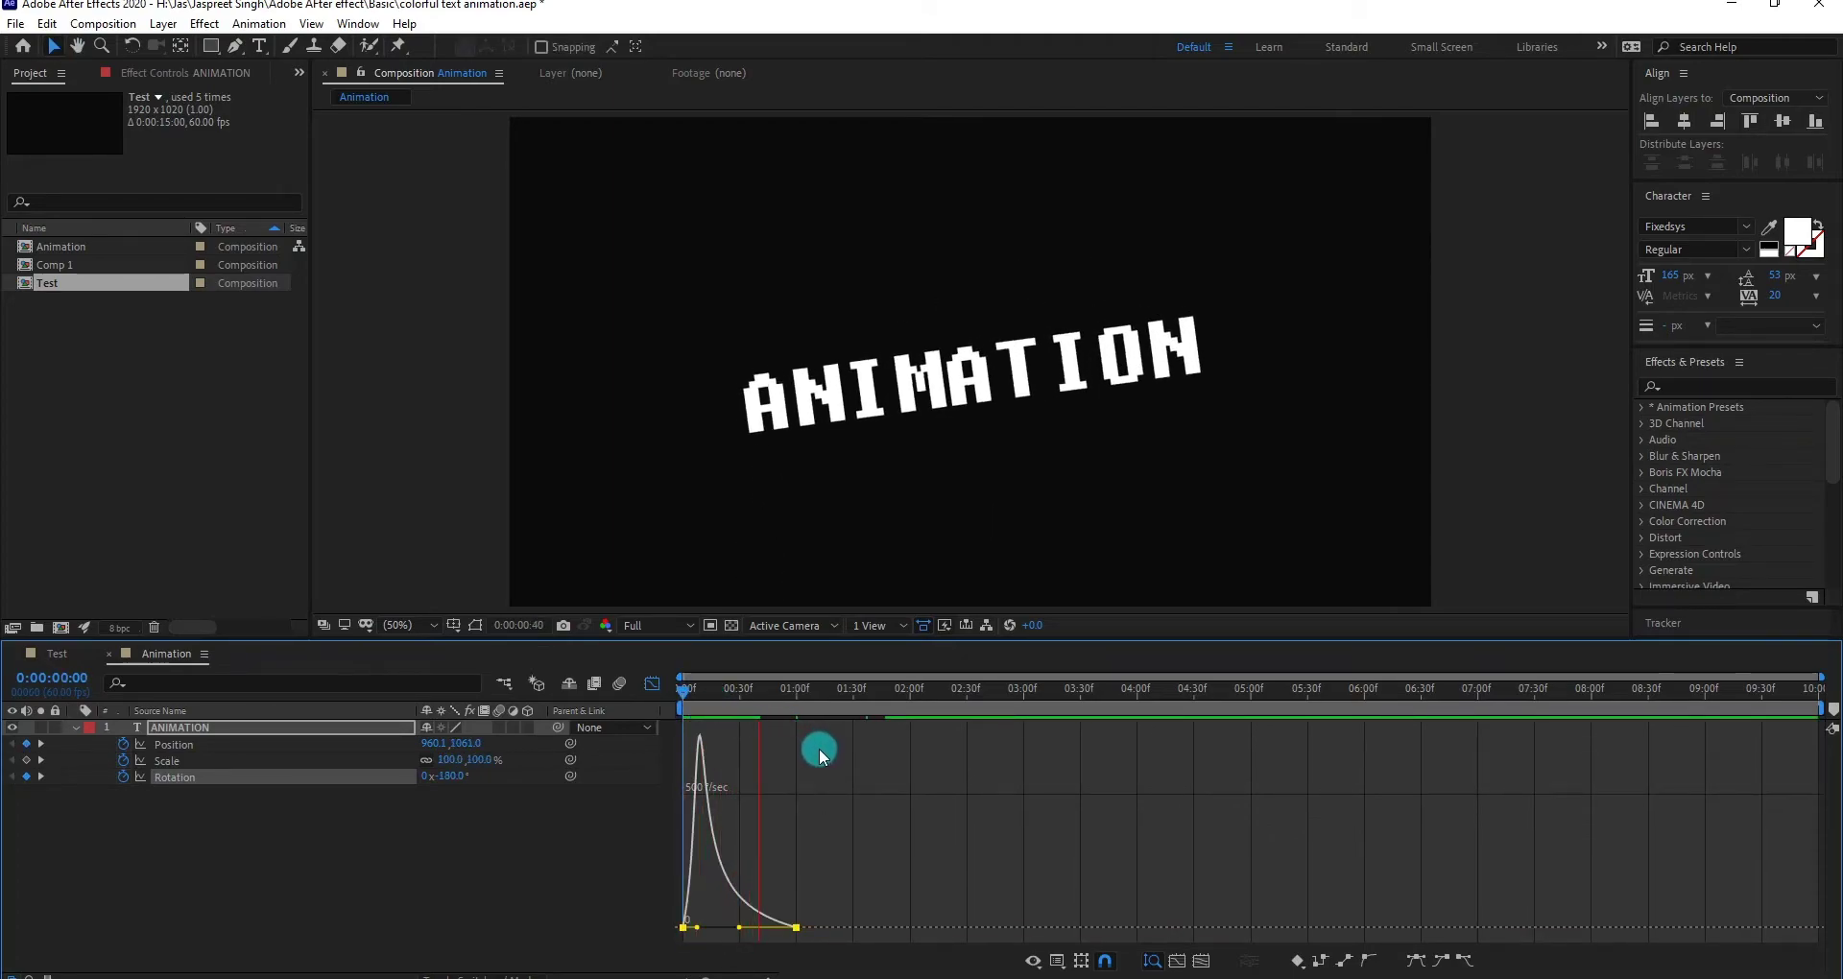
key("space")
left_click(653, 684)
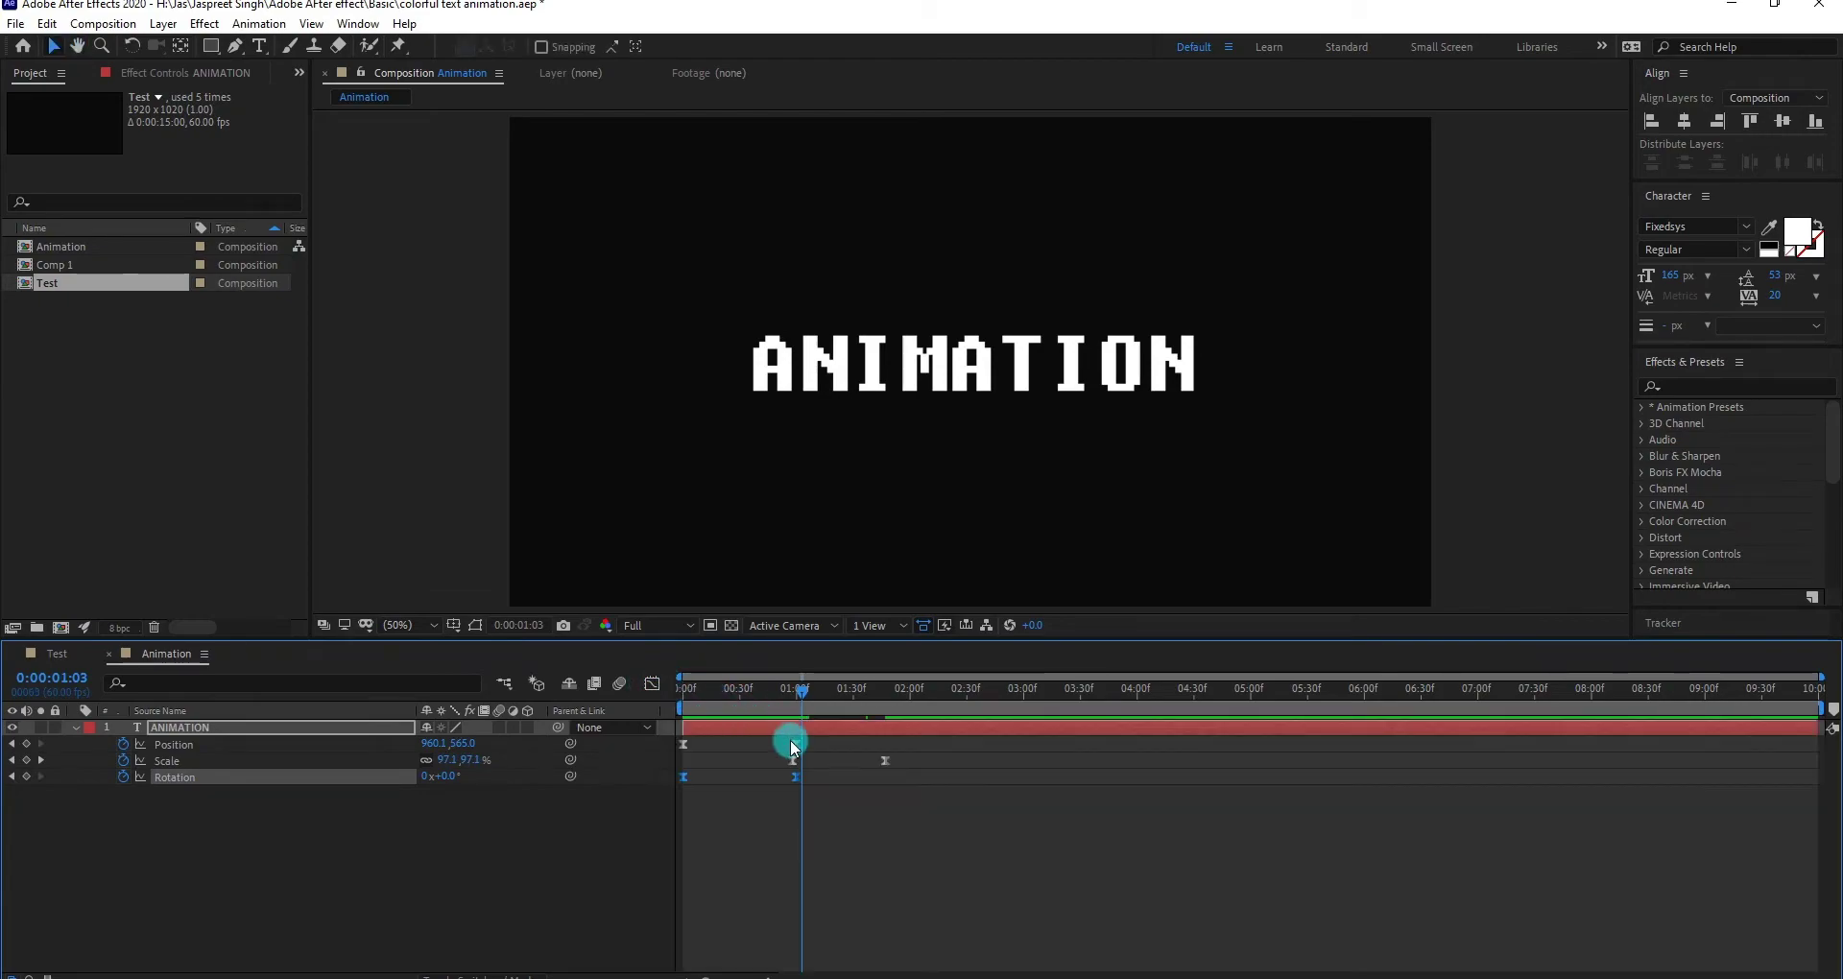
- Adjust the influence handles of both Scale keyframes in the speed graph
left_click_drag(900, 757, 766, 768)
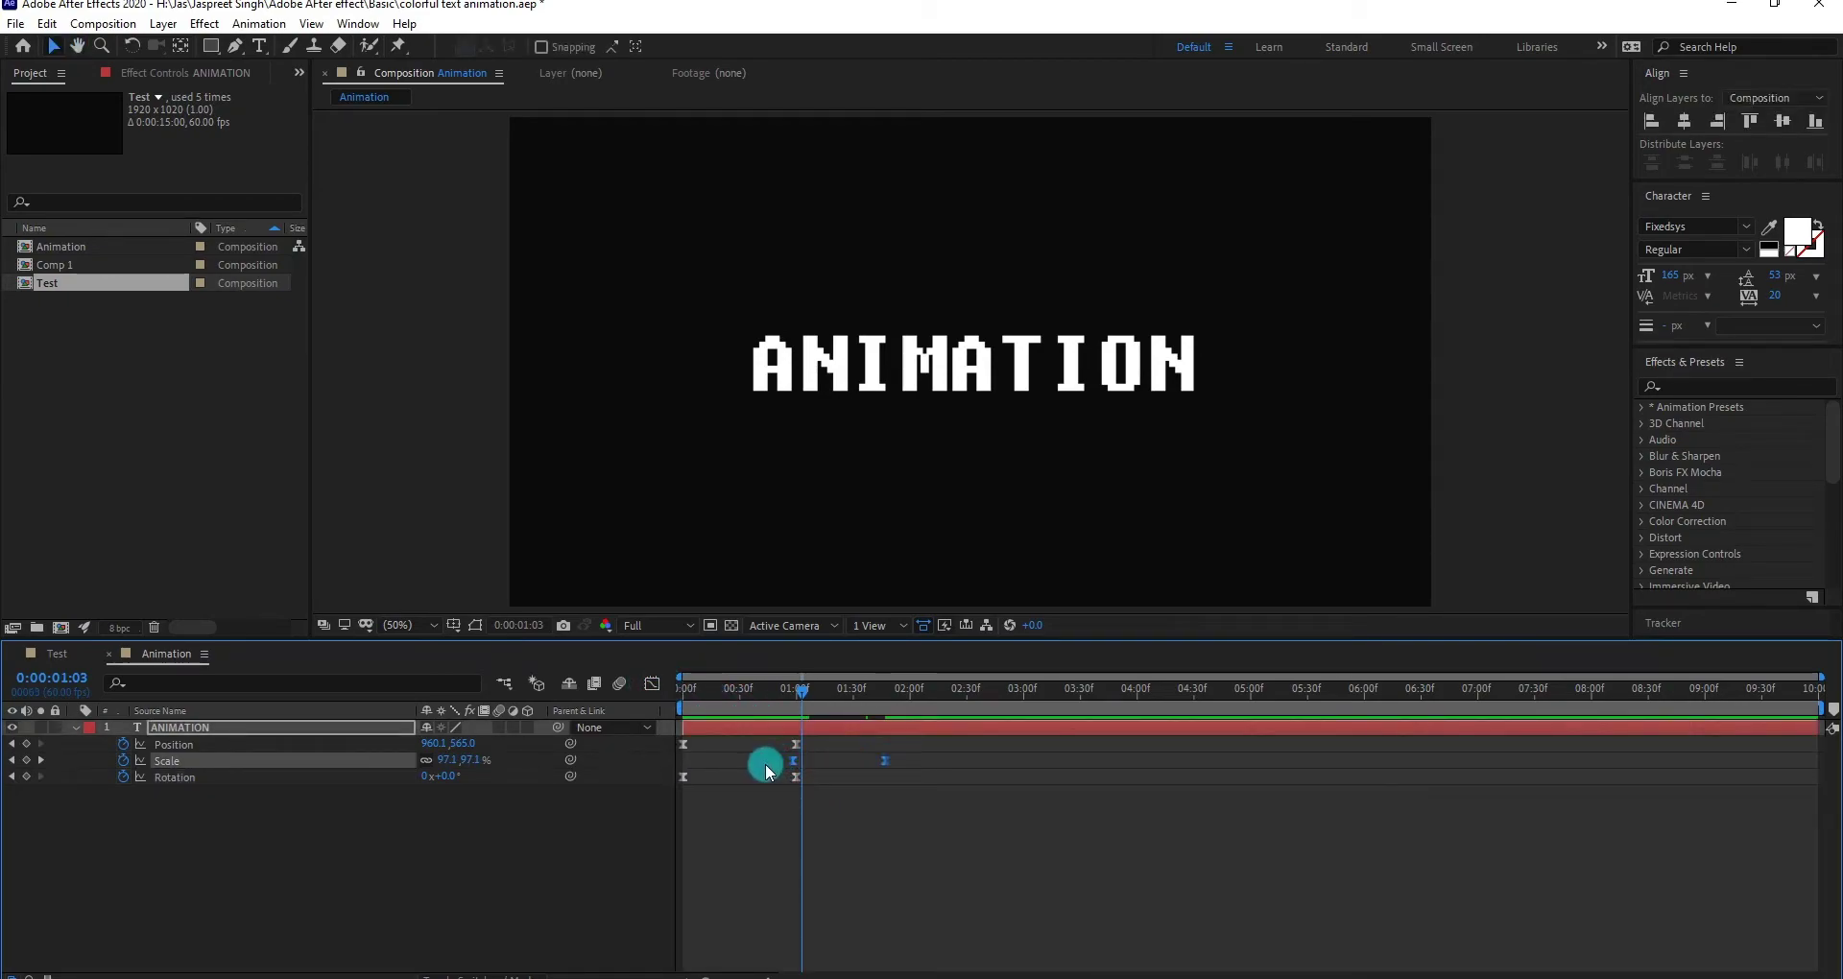
left_click(657, 688)
left_click_drag(814, 743, 874, 736)
left_click_drag(791, 690, 884, 710)
left_click(652, 683)
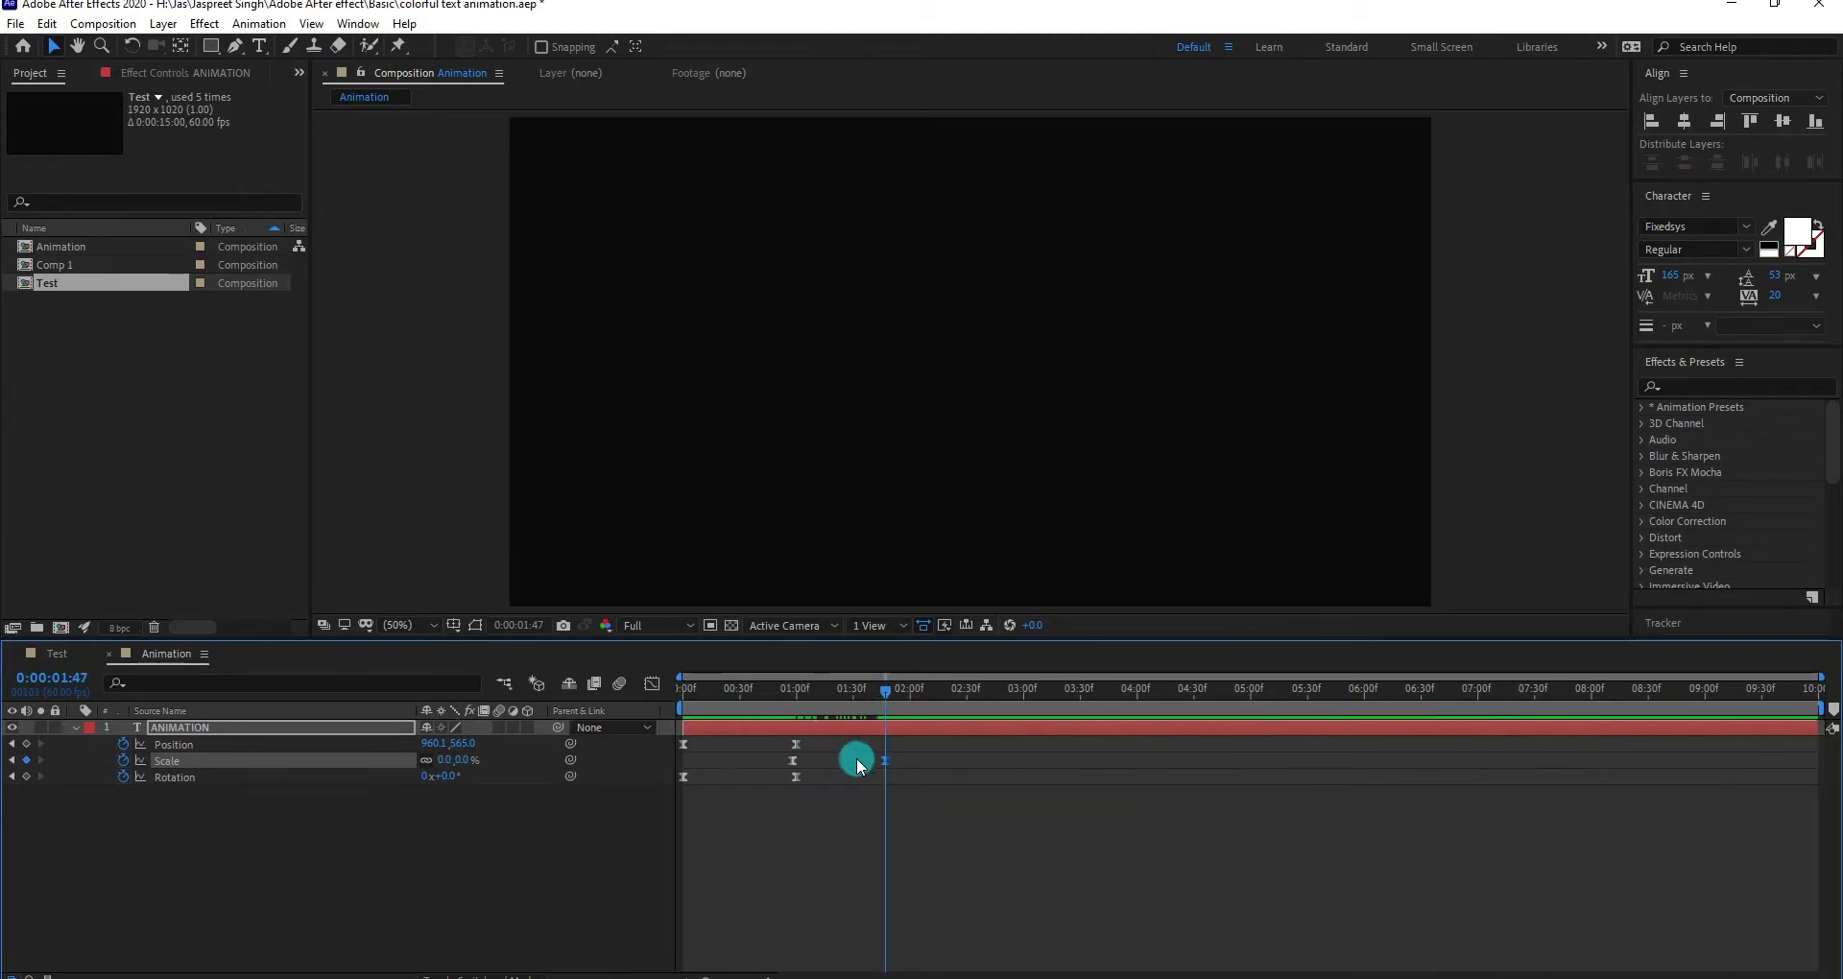
- Move the last Scale keyframe to 01:38 and preview the animation
left_click_drag(885, 706, 870, 697)
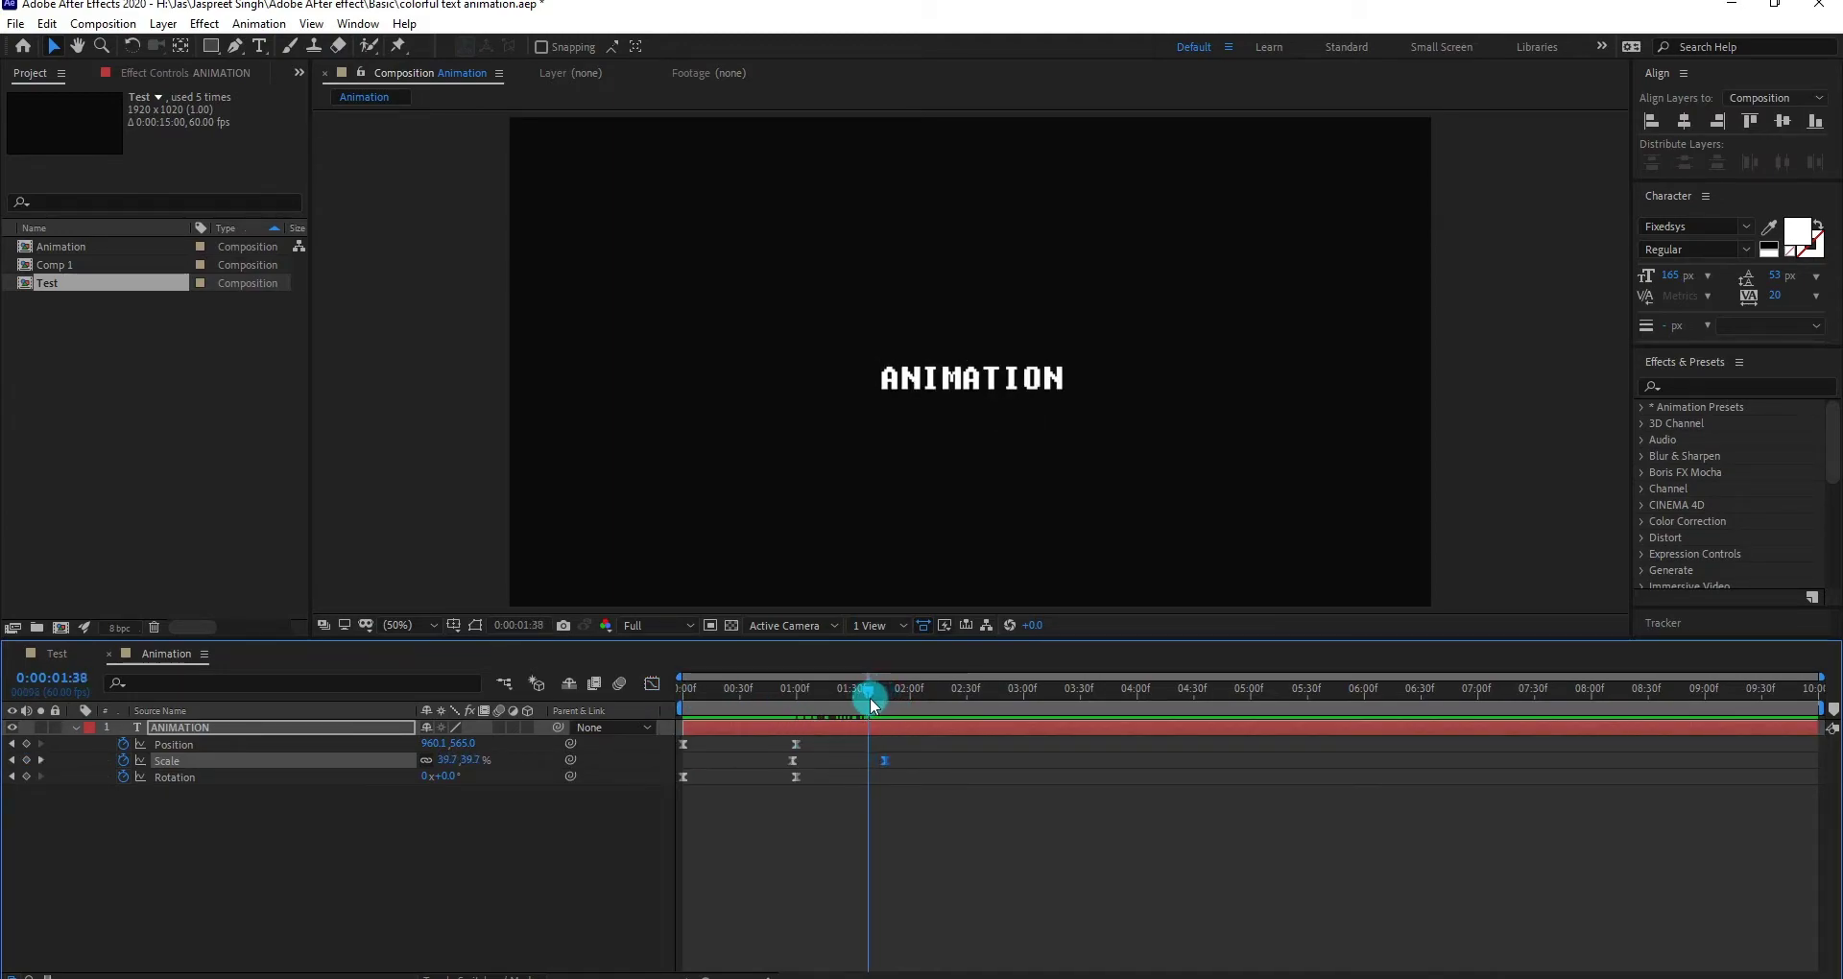
left_click_drag(883, 761, 870, 765)
left_click_drag(868, 689, 643, 707)
key("space")
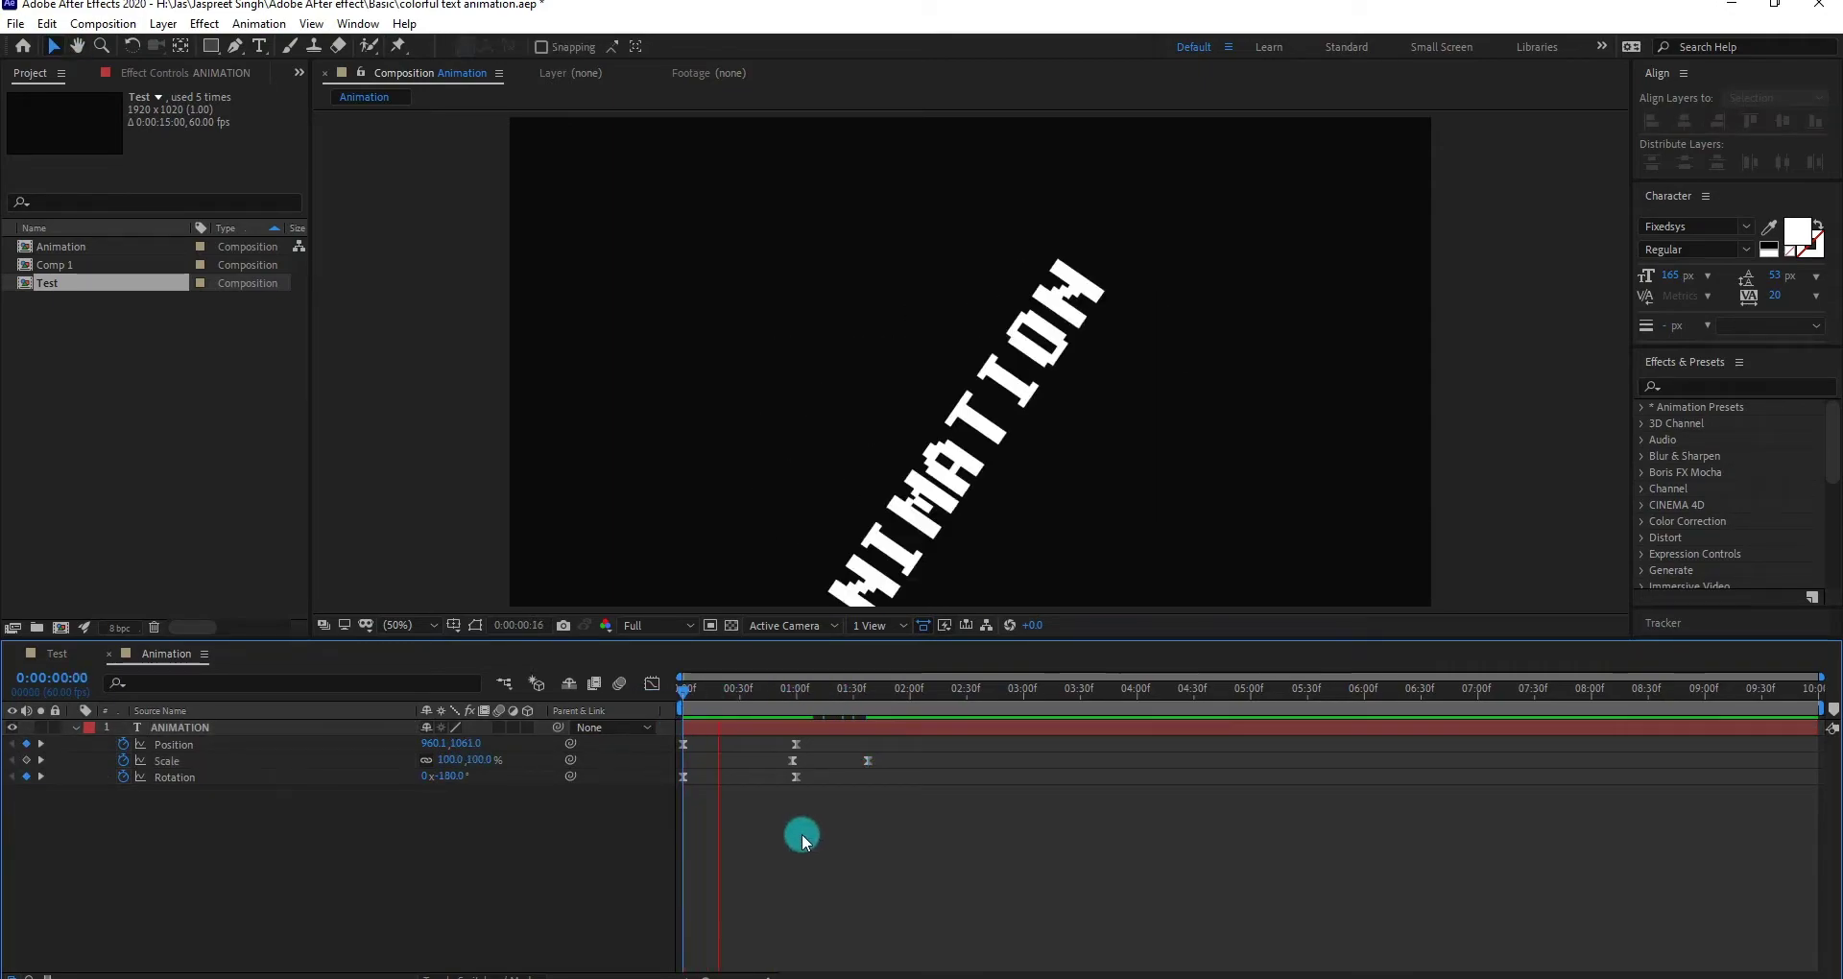
key("space")
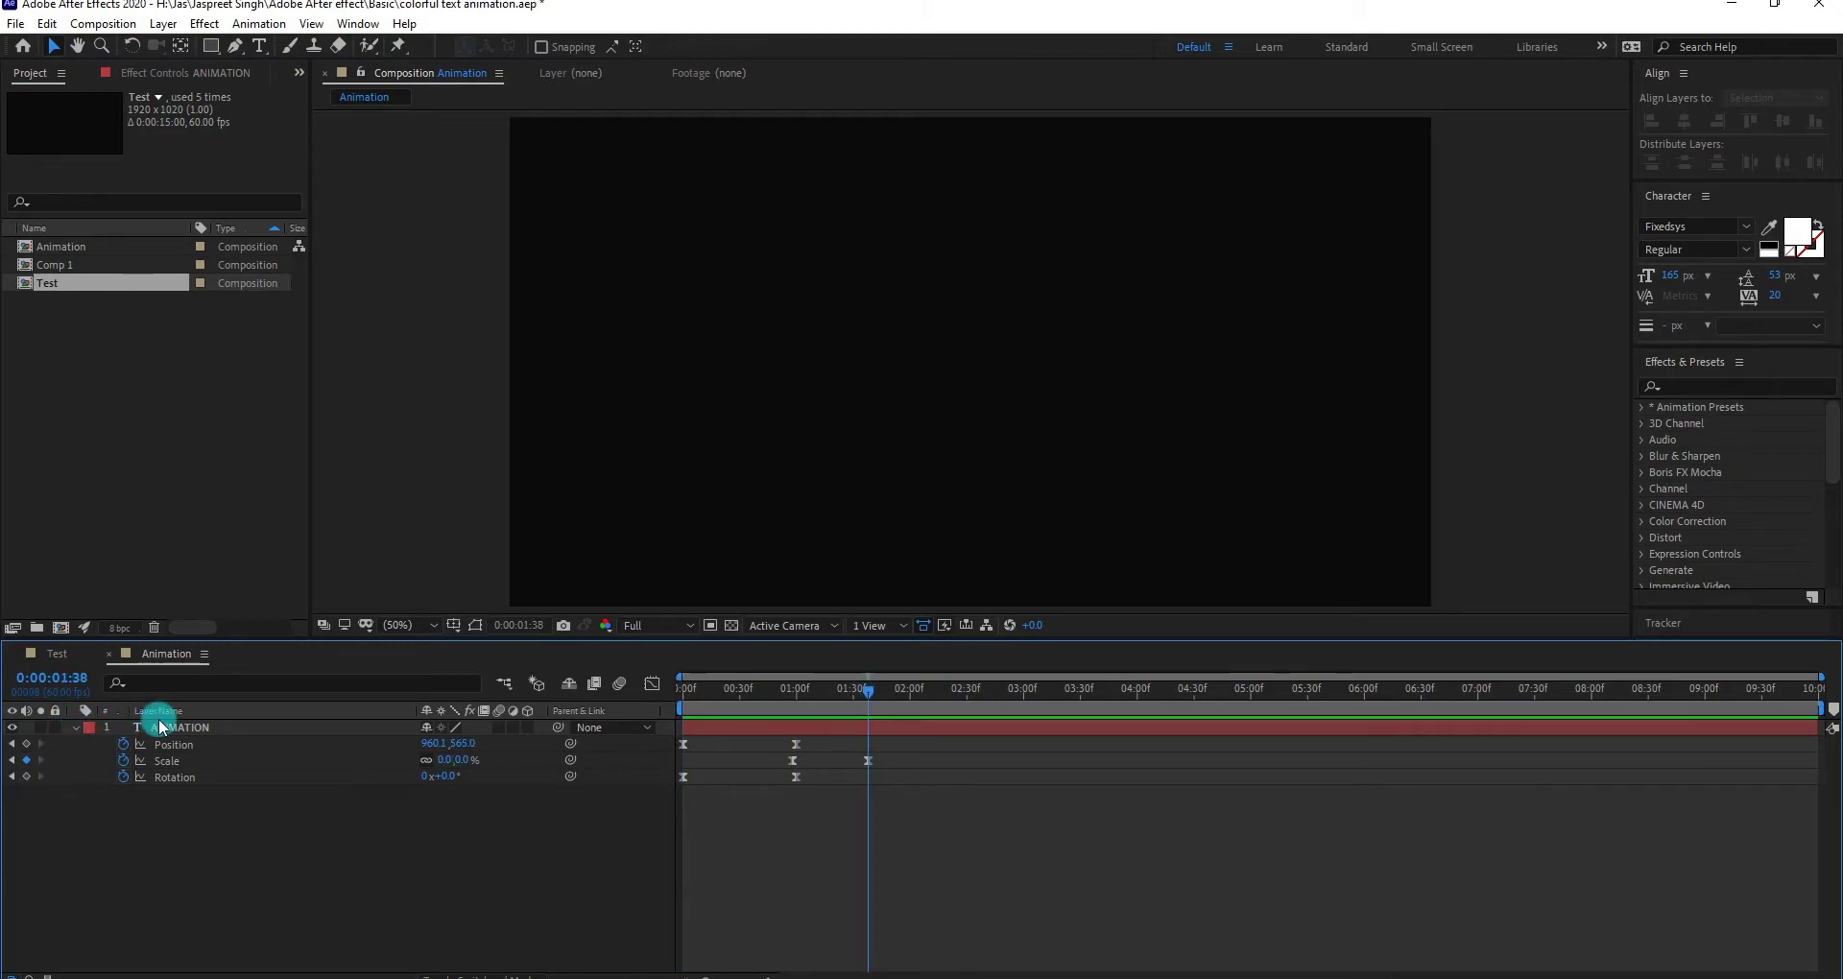
- Precompose the ANIMATION layer into a composition named 'Text' with all attributes moved
left_click(187, 727)
key("ctrl+shift+c")
left_click(86, 730)
left_click(199, 727)
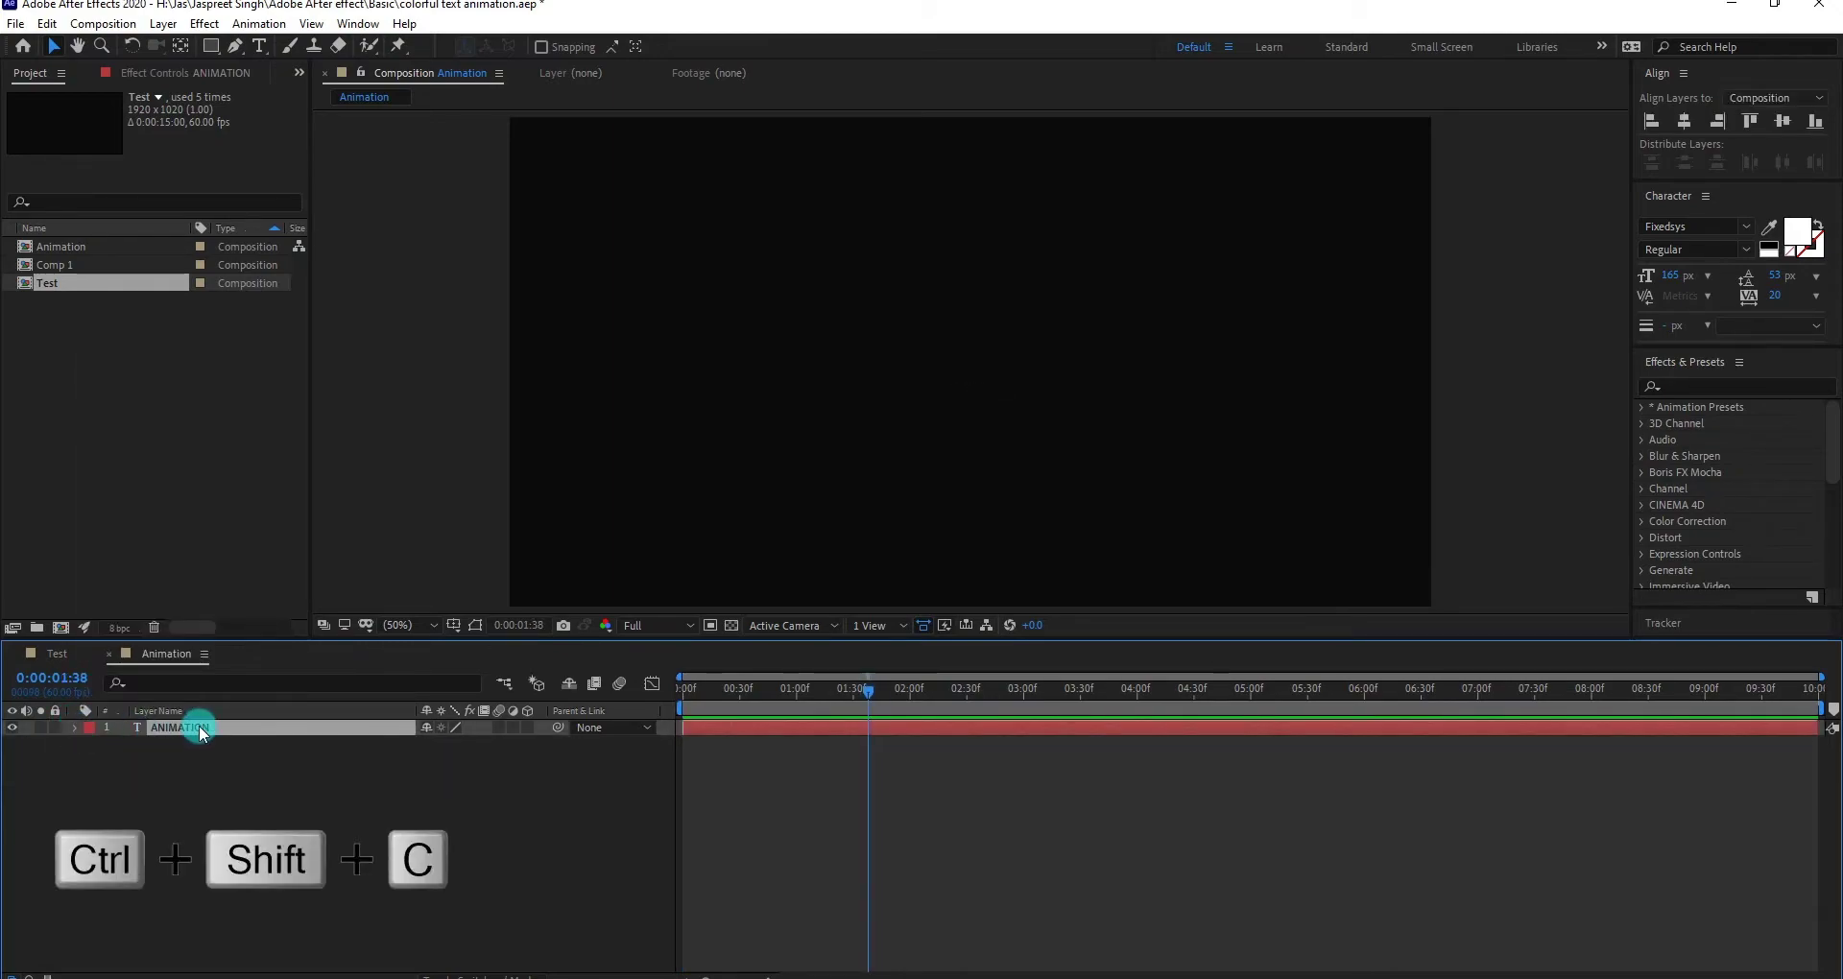
key("ctrl+shift+c")
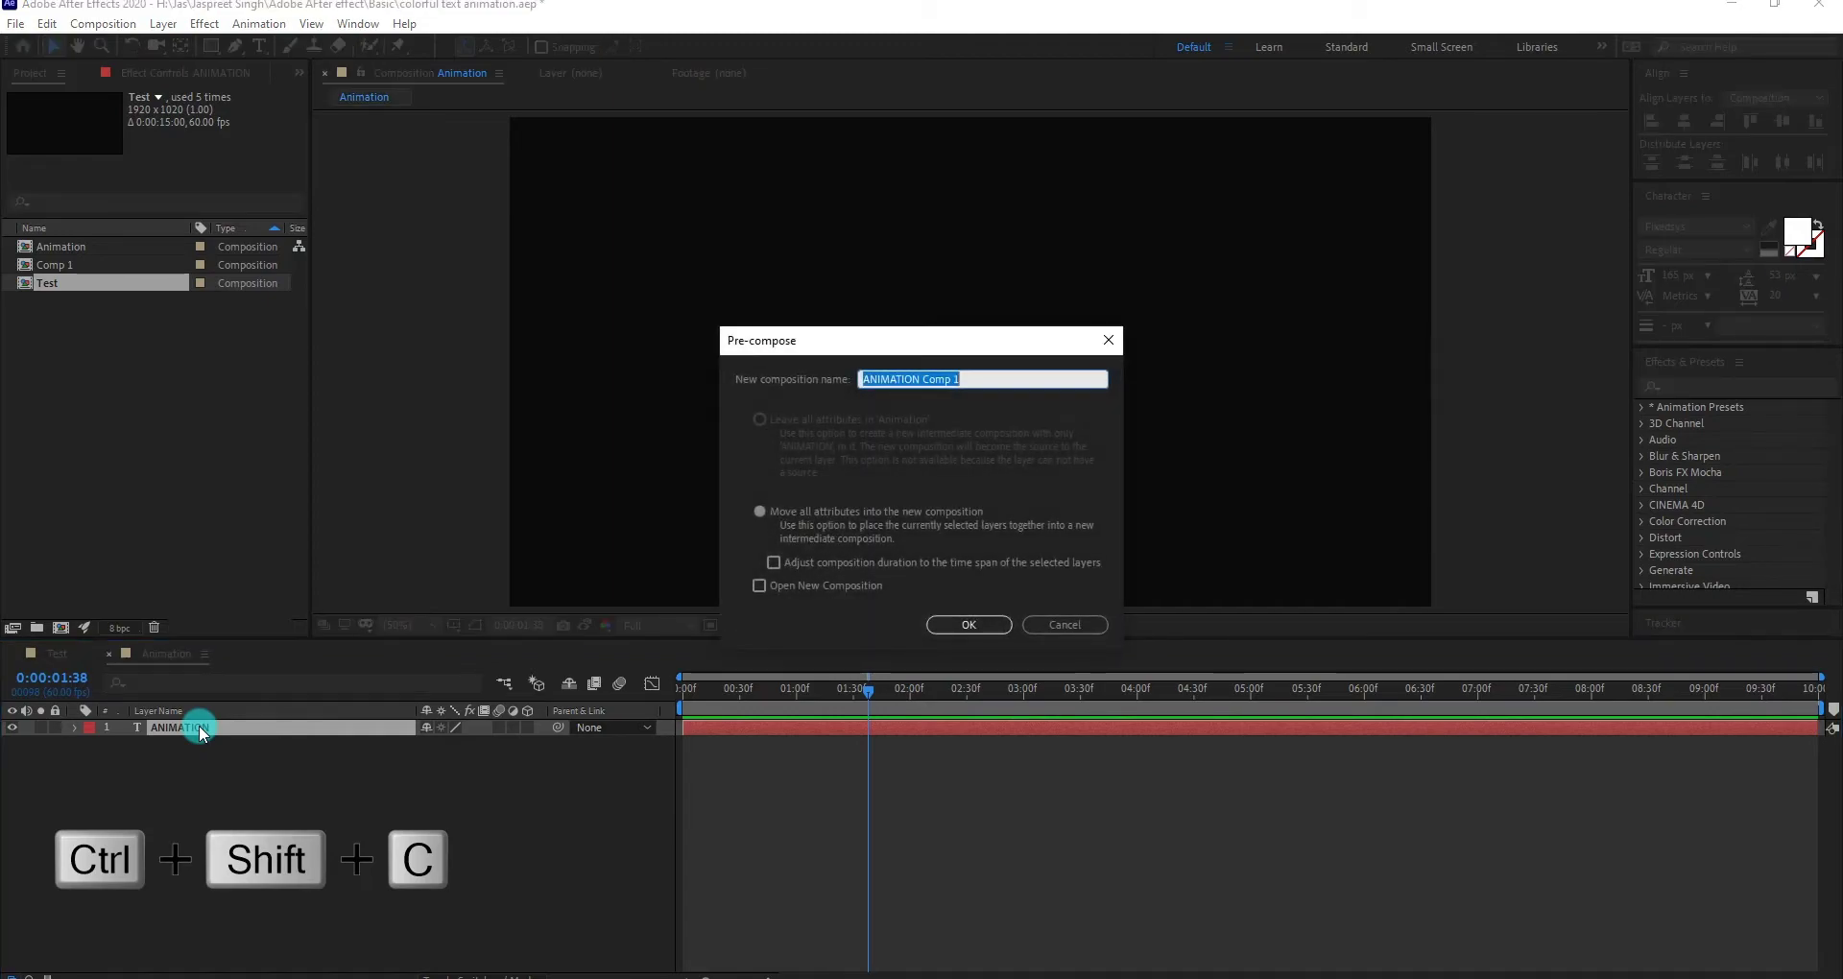
type("Text")
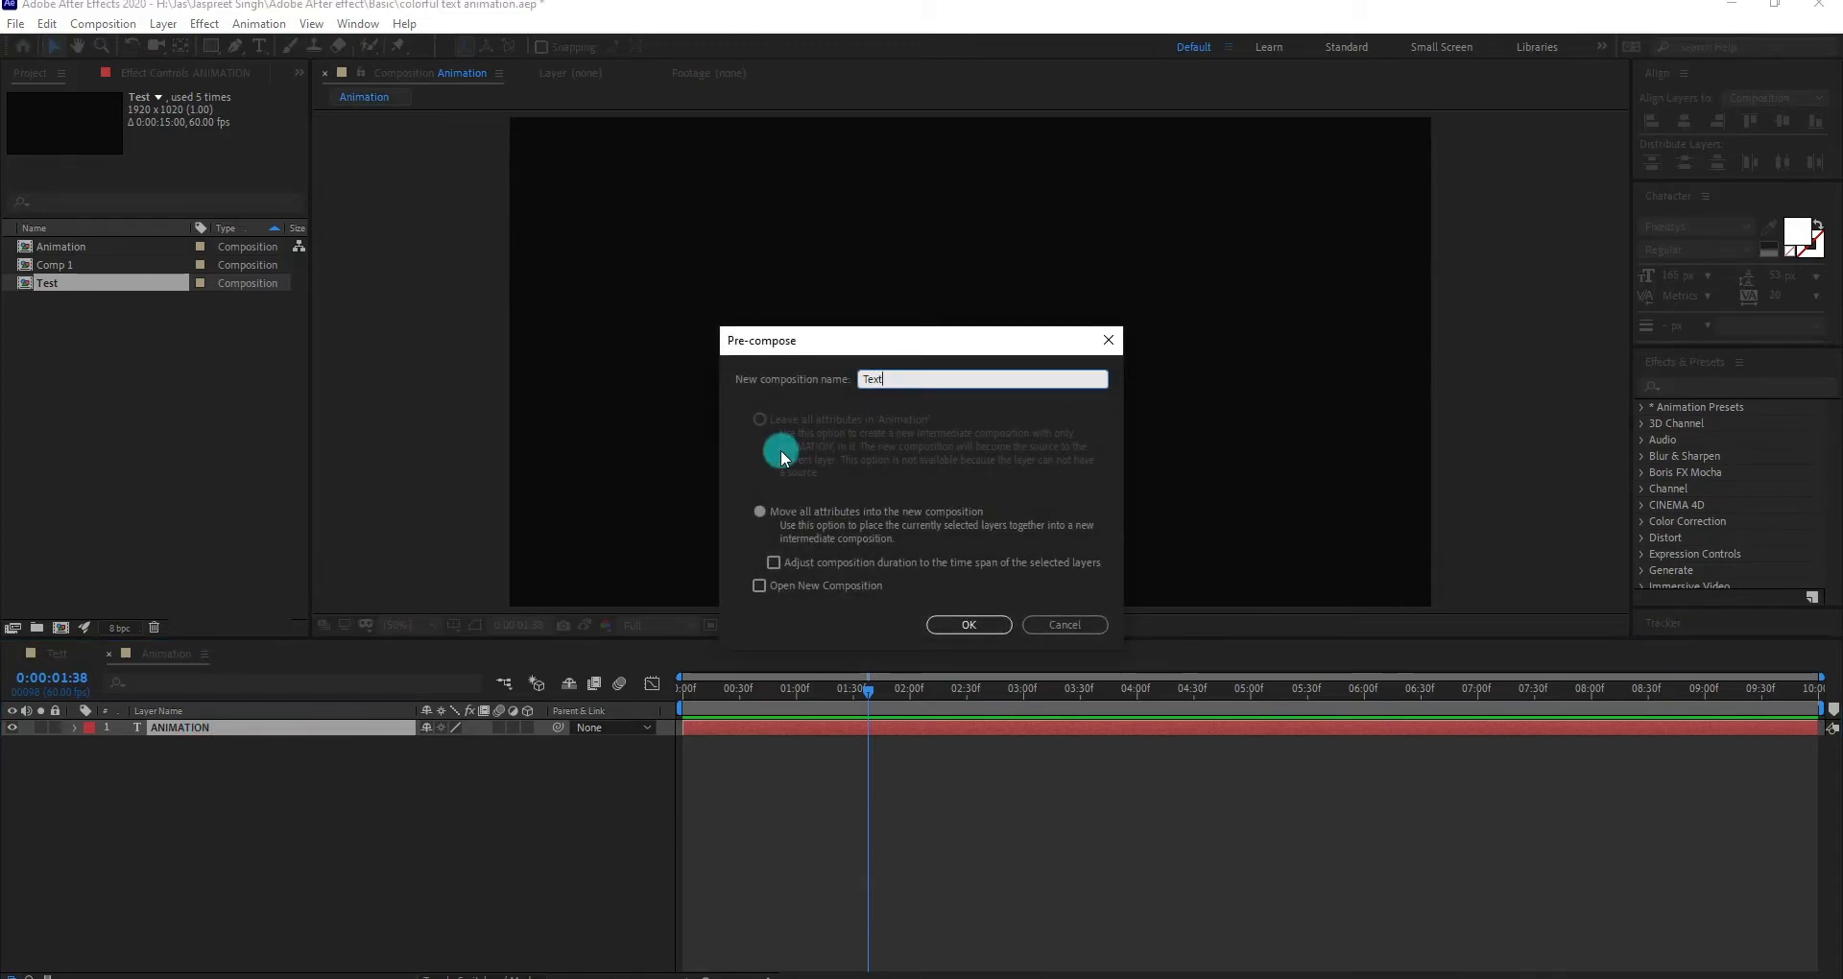
left_click(808, 516)
left_click(968, 625)
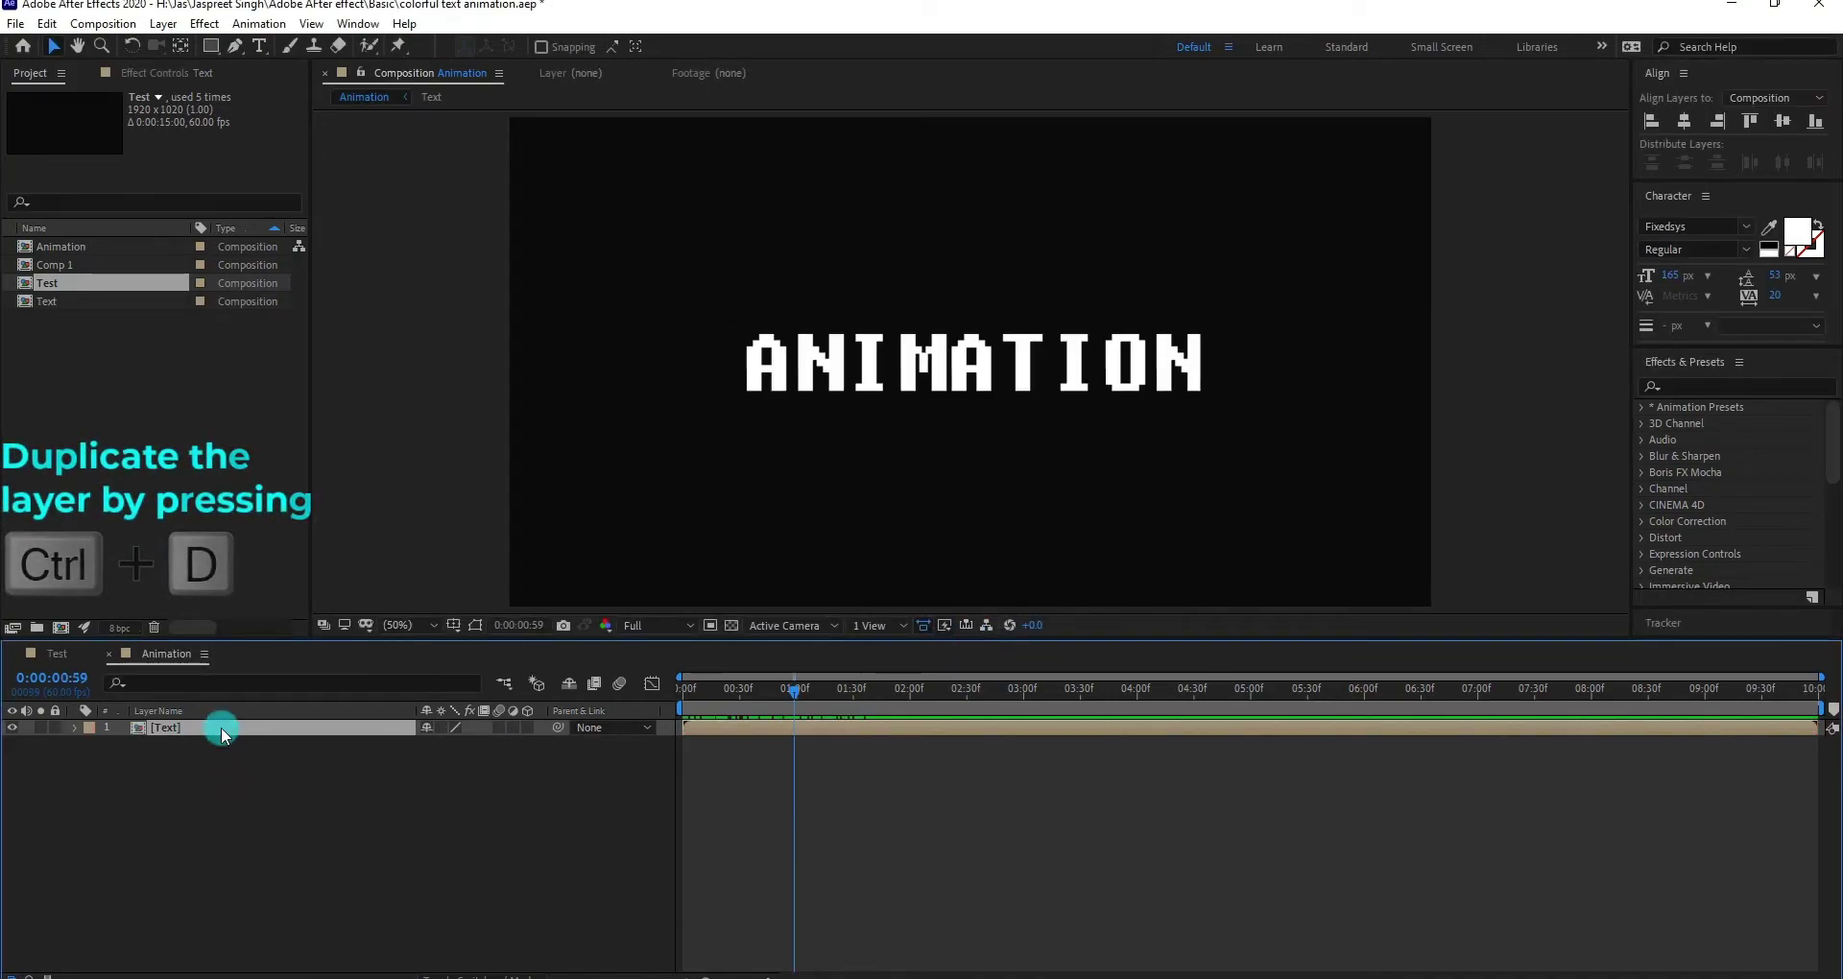
- Duplicate the Text layer three times for four copies
key("ctrl+d")
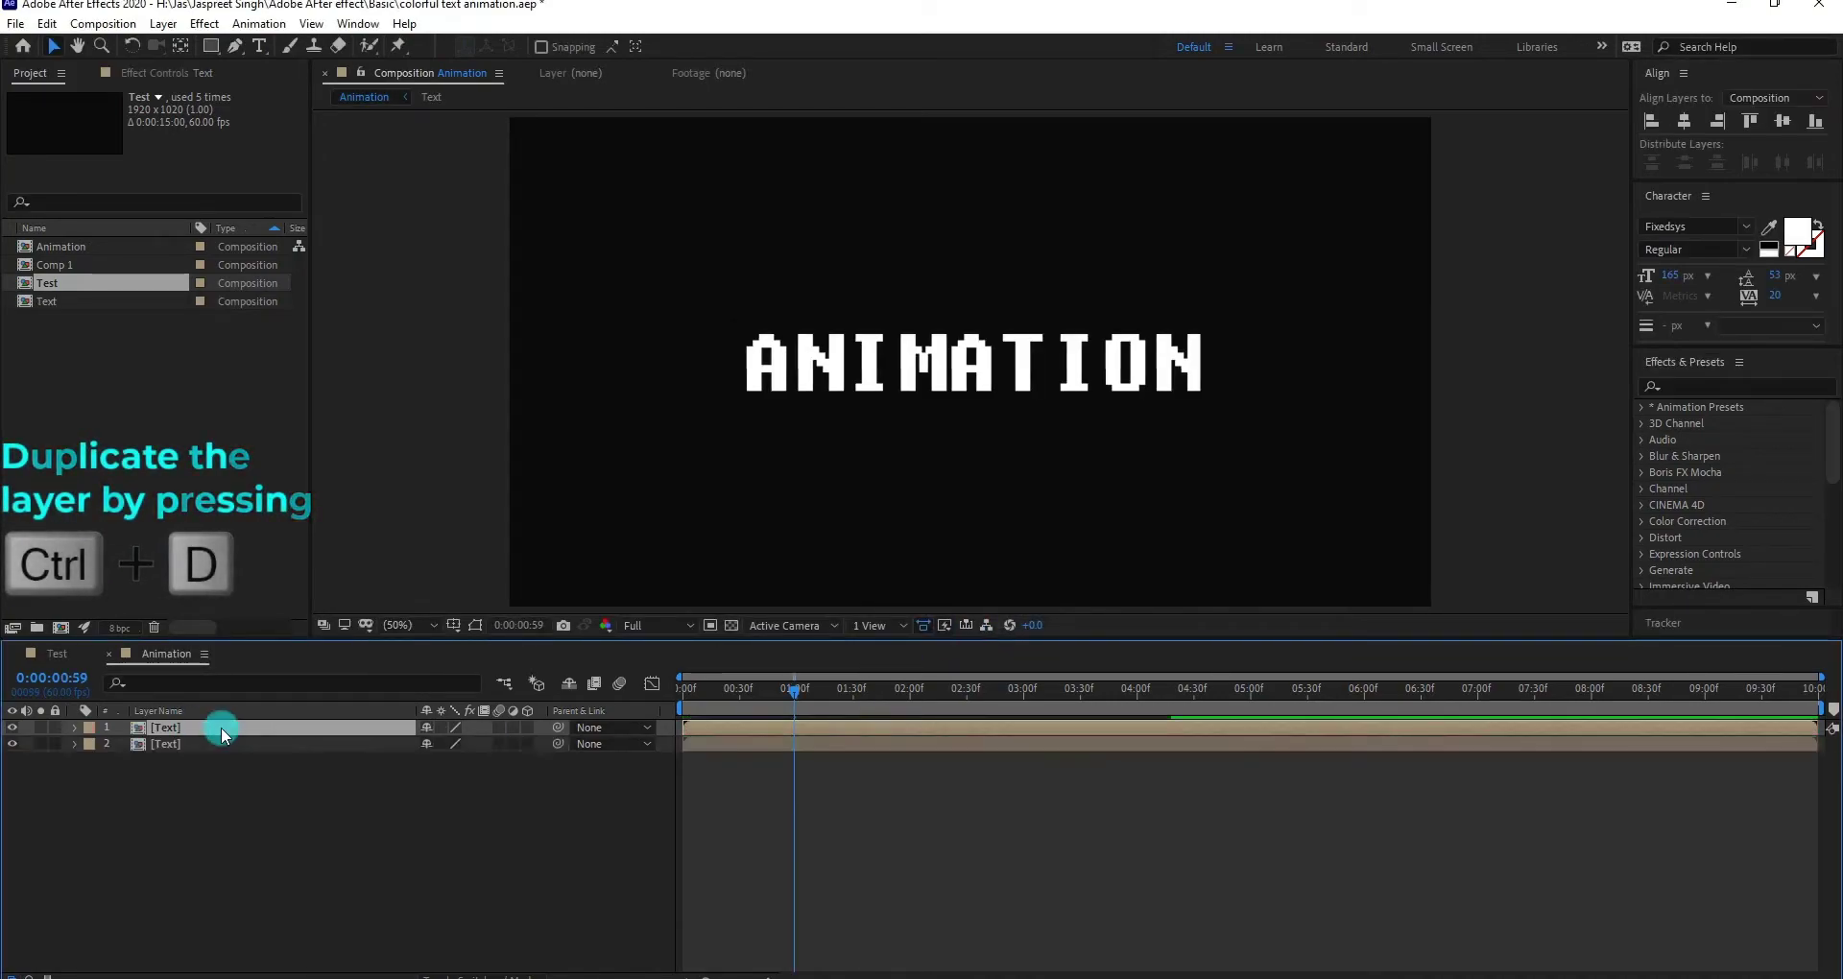
key("ctrl+d")
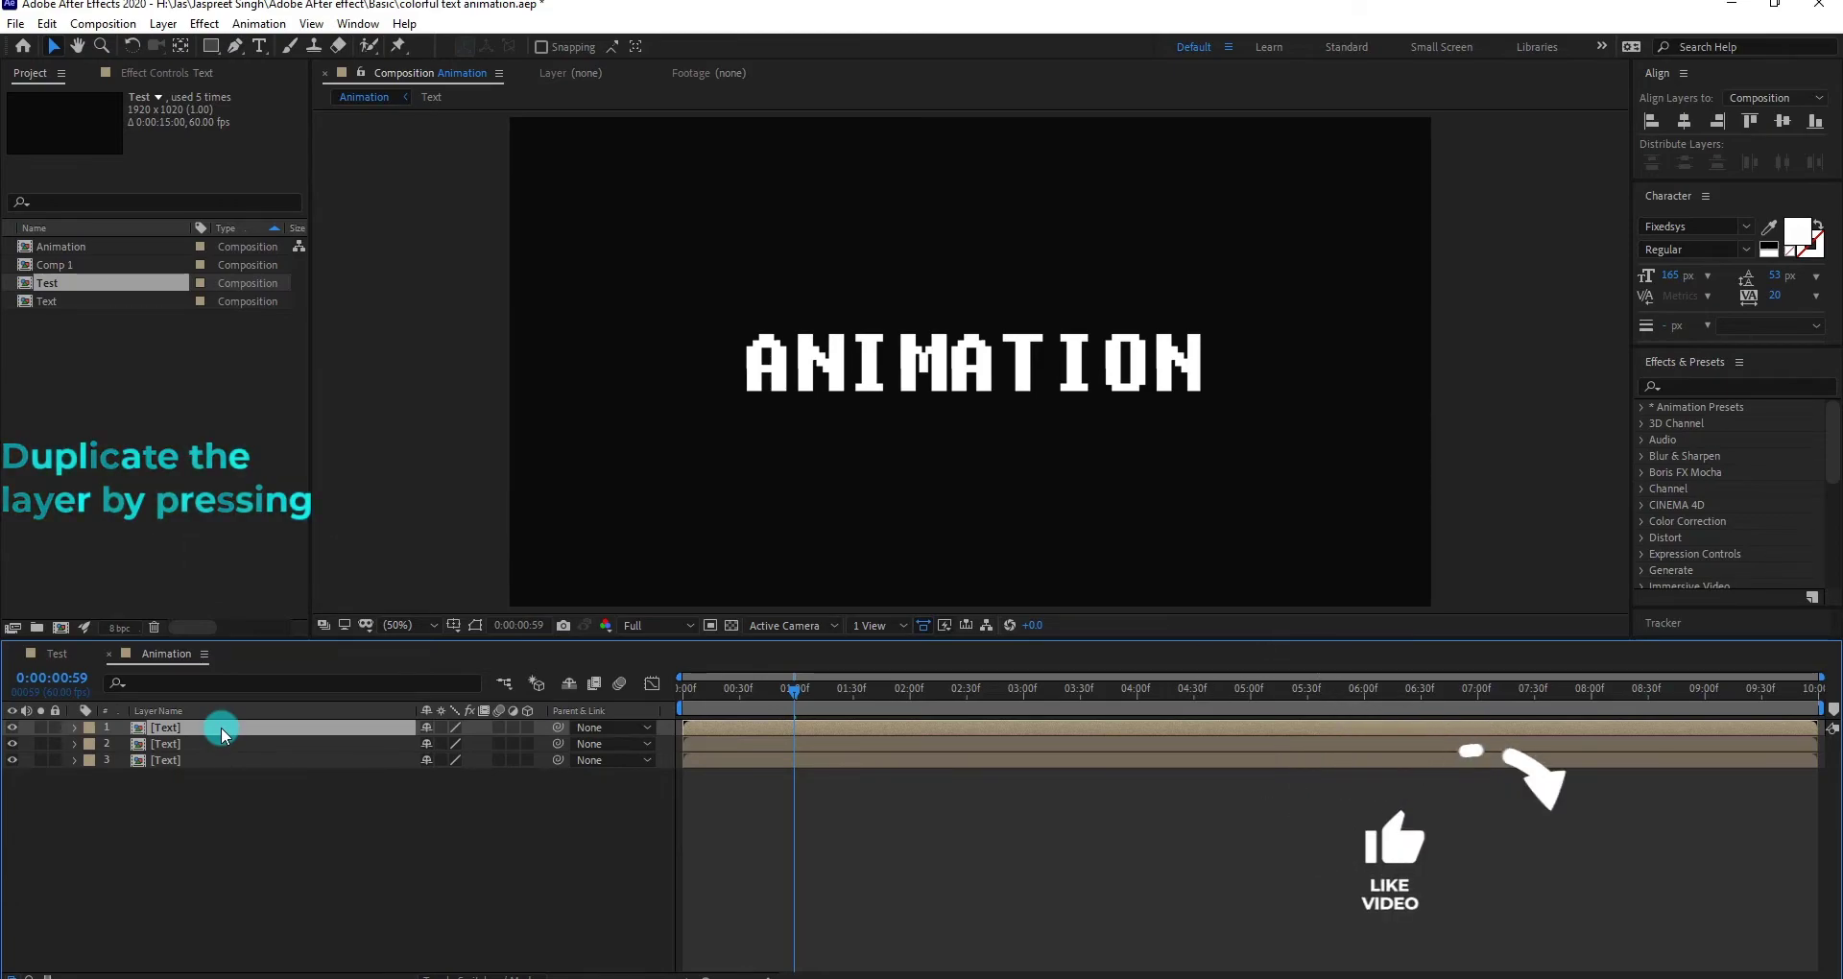
key("ctrl+d")
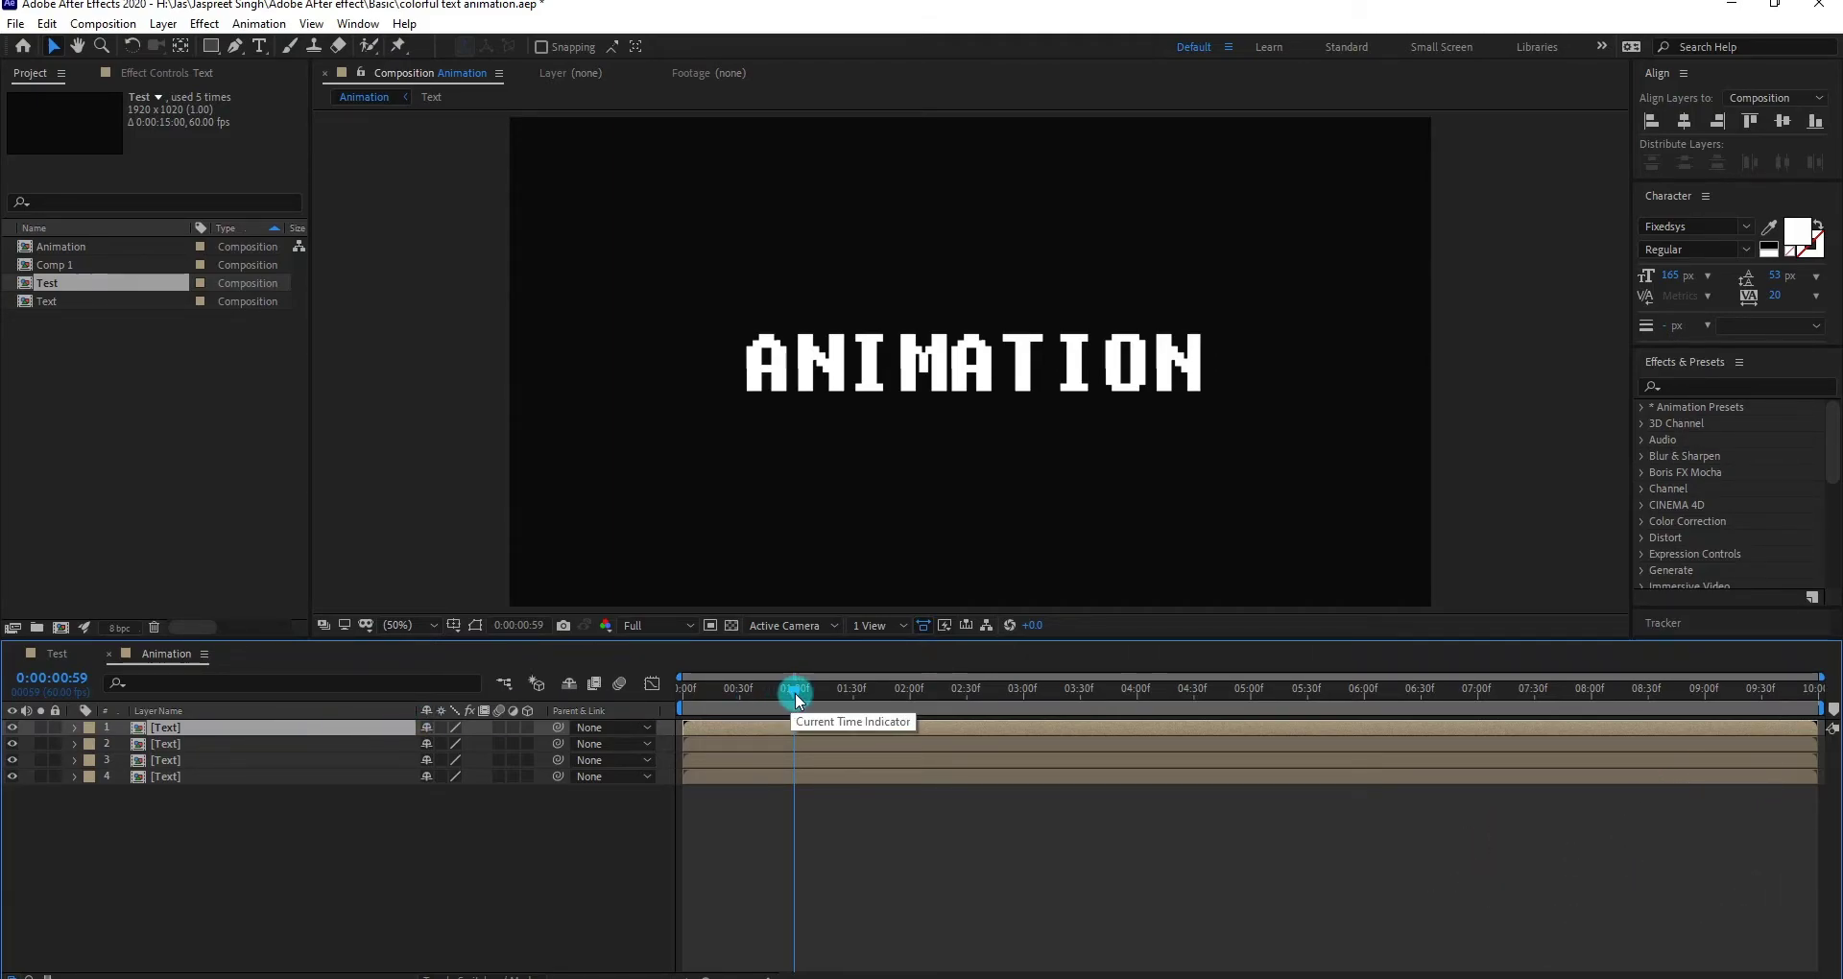
- Give the top Text layer a Yellow label
left_click_drag(771, 706, 795, 709)
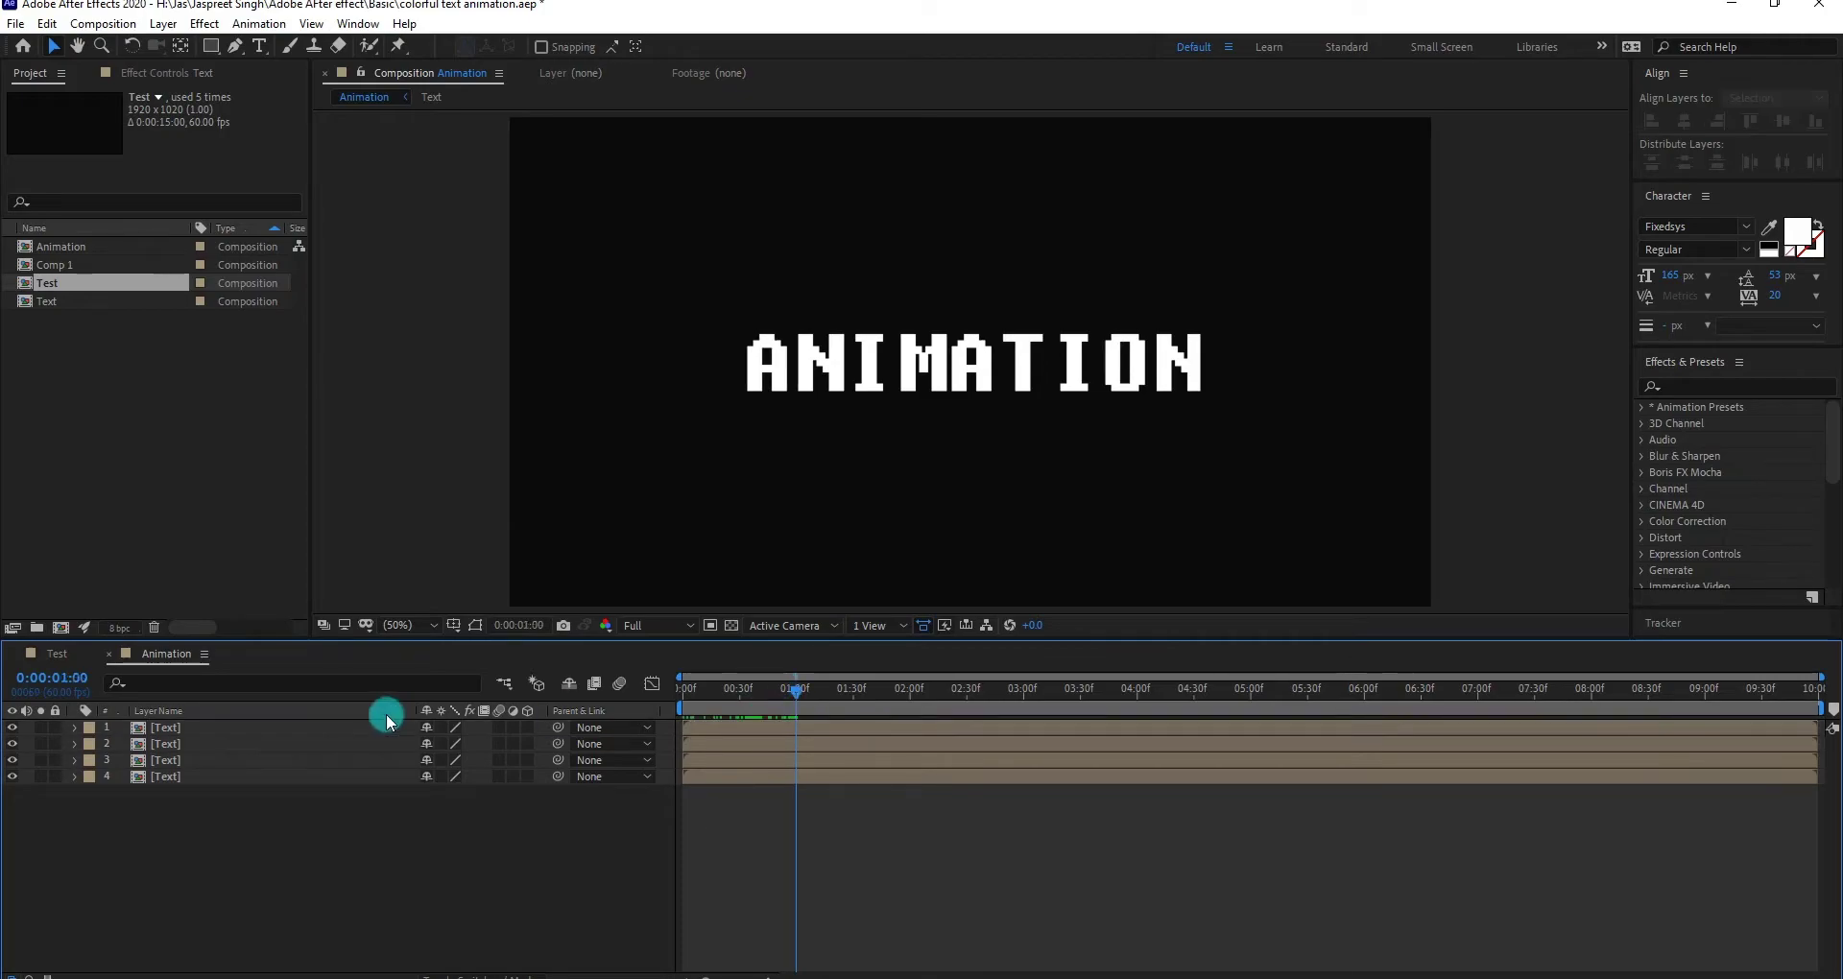
left_click(238, 743)
left_click(288, 729)
left_click(84, 726)
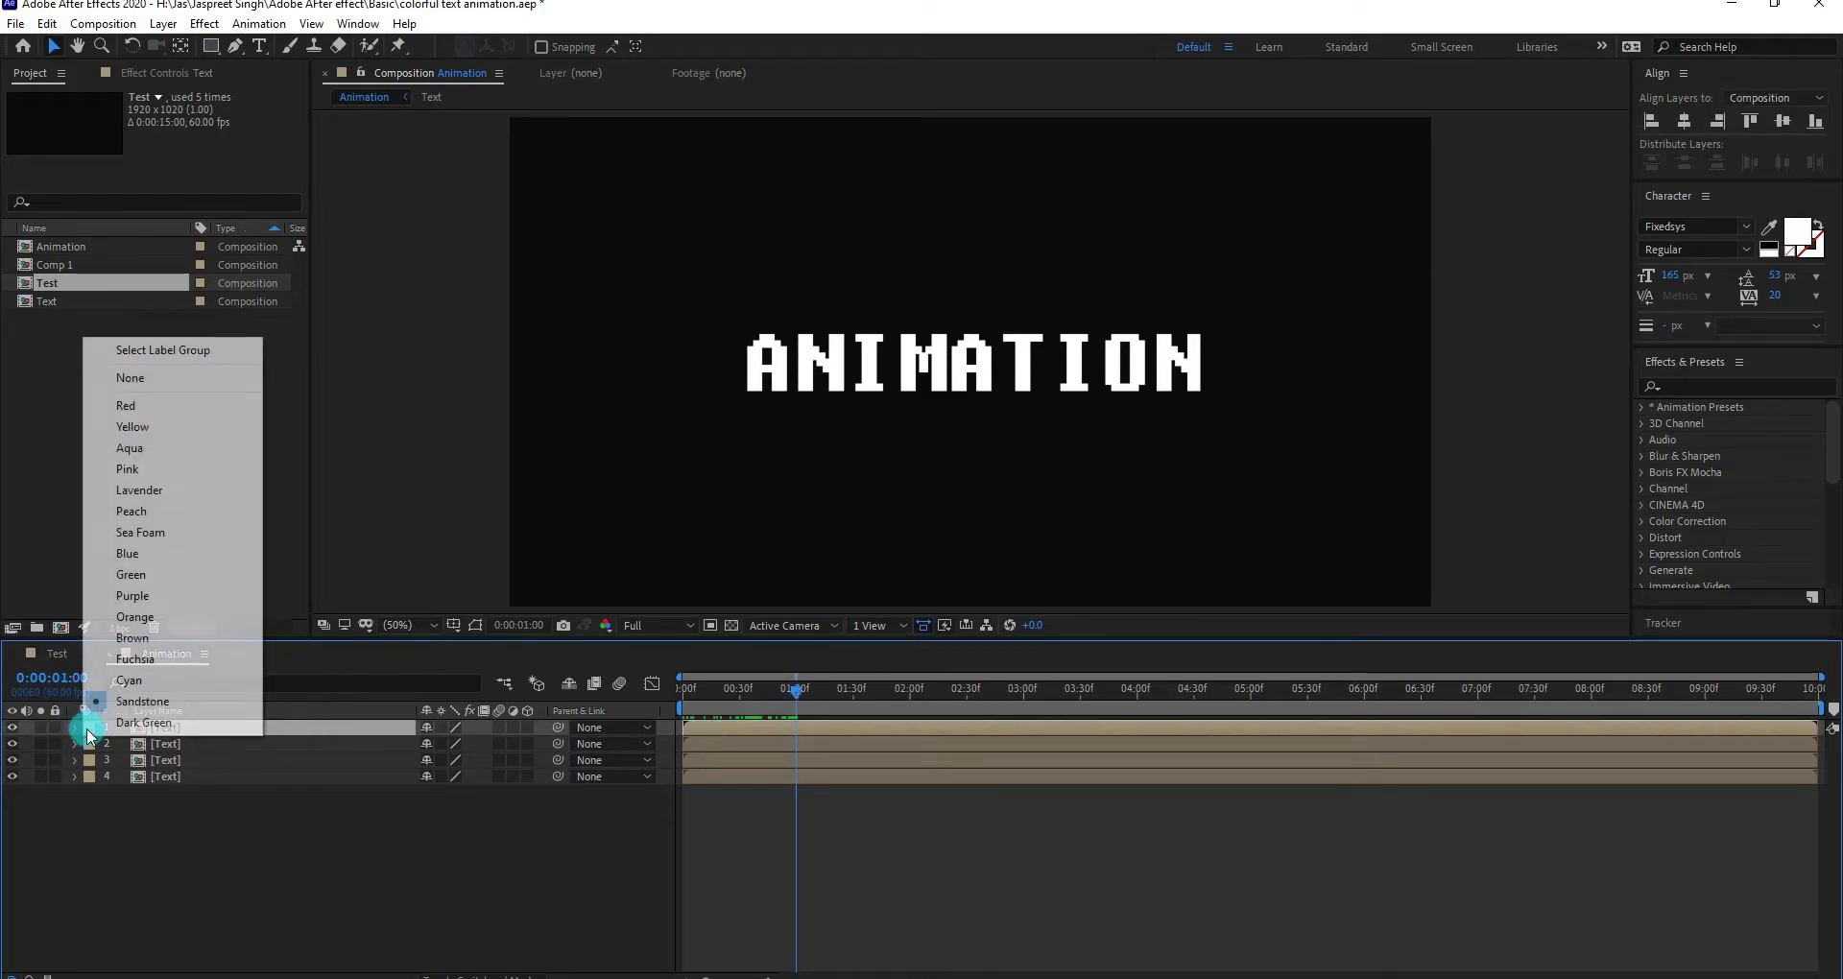
left_click(153, 427)
left_click(386, 812)
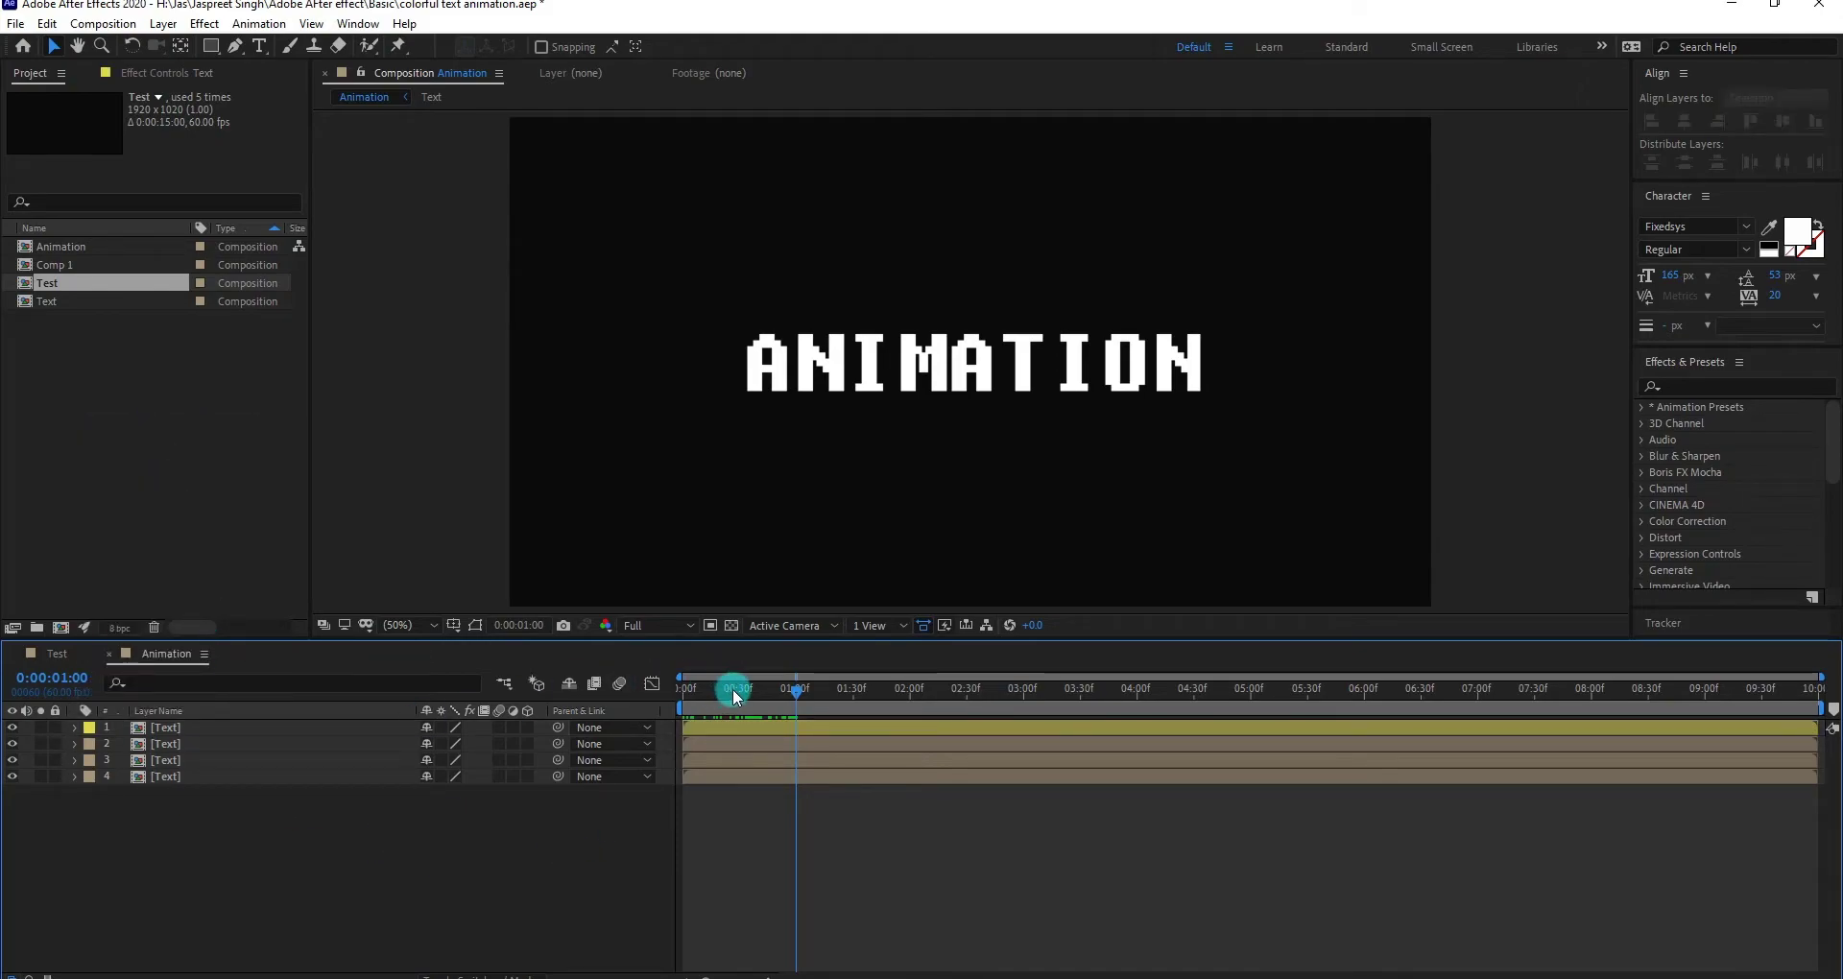
- Apply the Fill effect to the second Text layer from Effects & Presets
left_click_drag(734, 688, 779, 699)
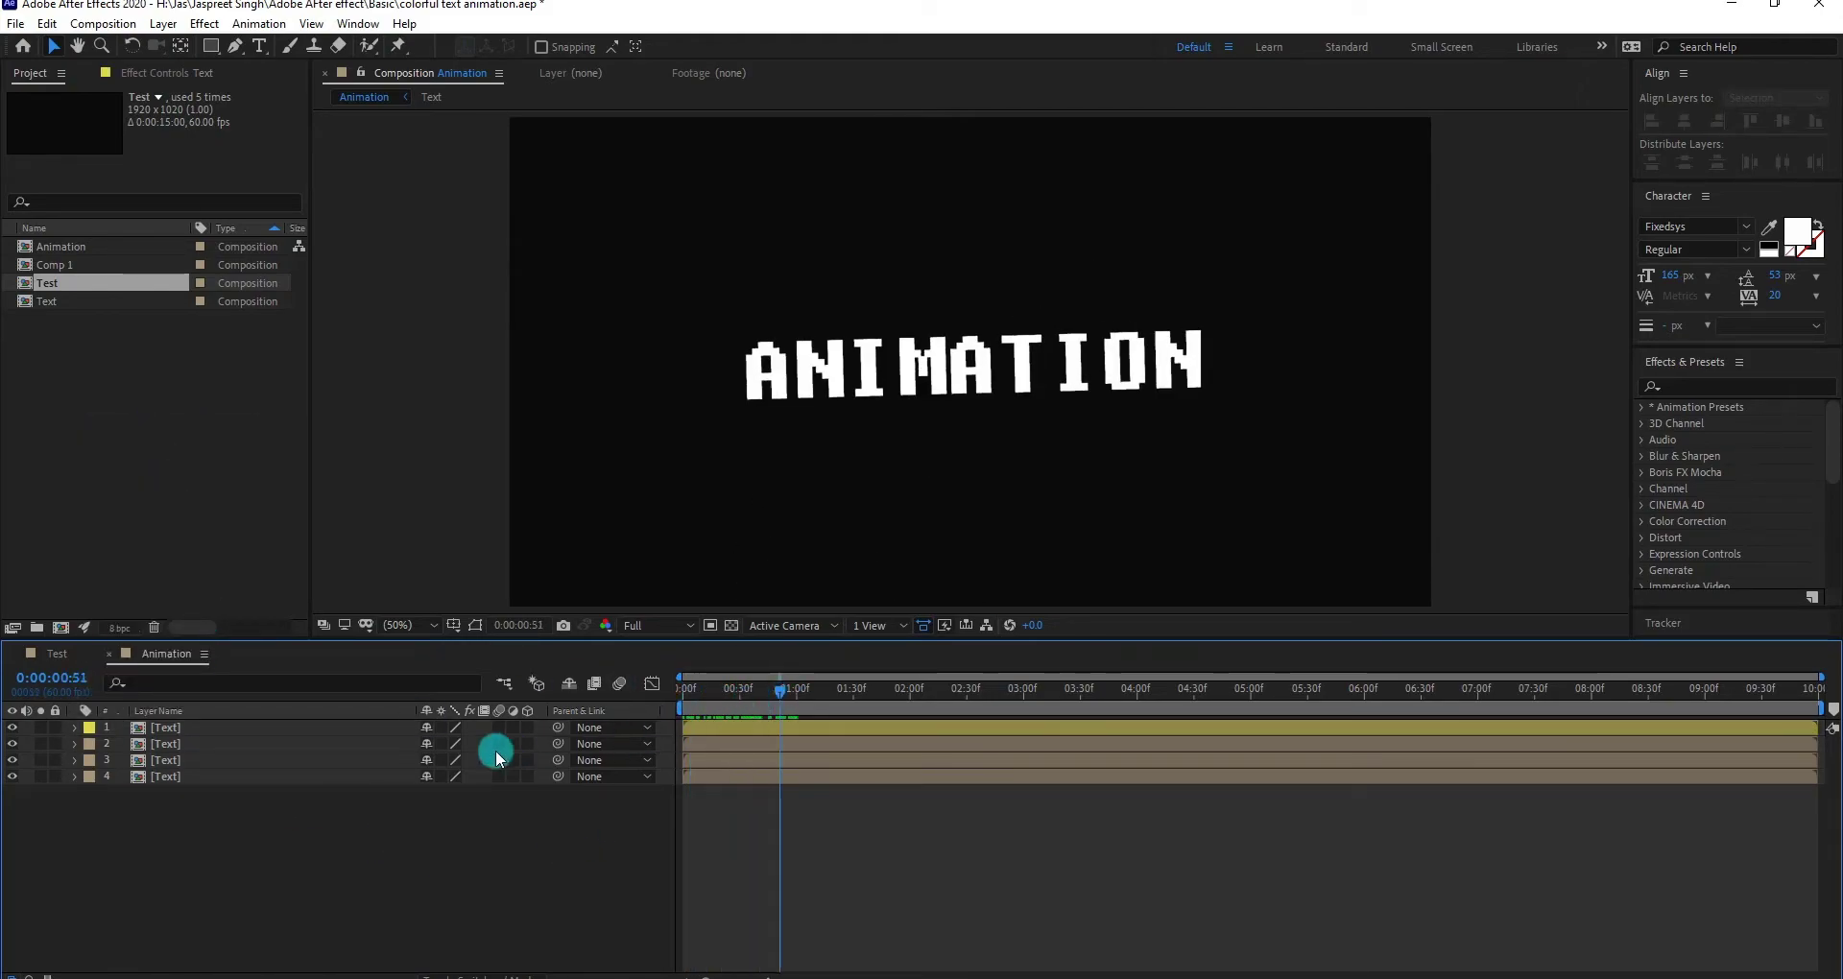
left_click(238, 745)
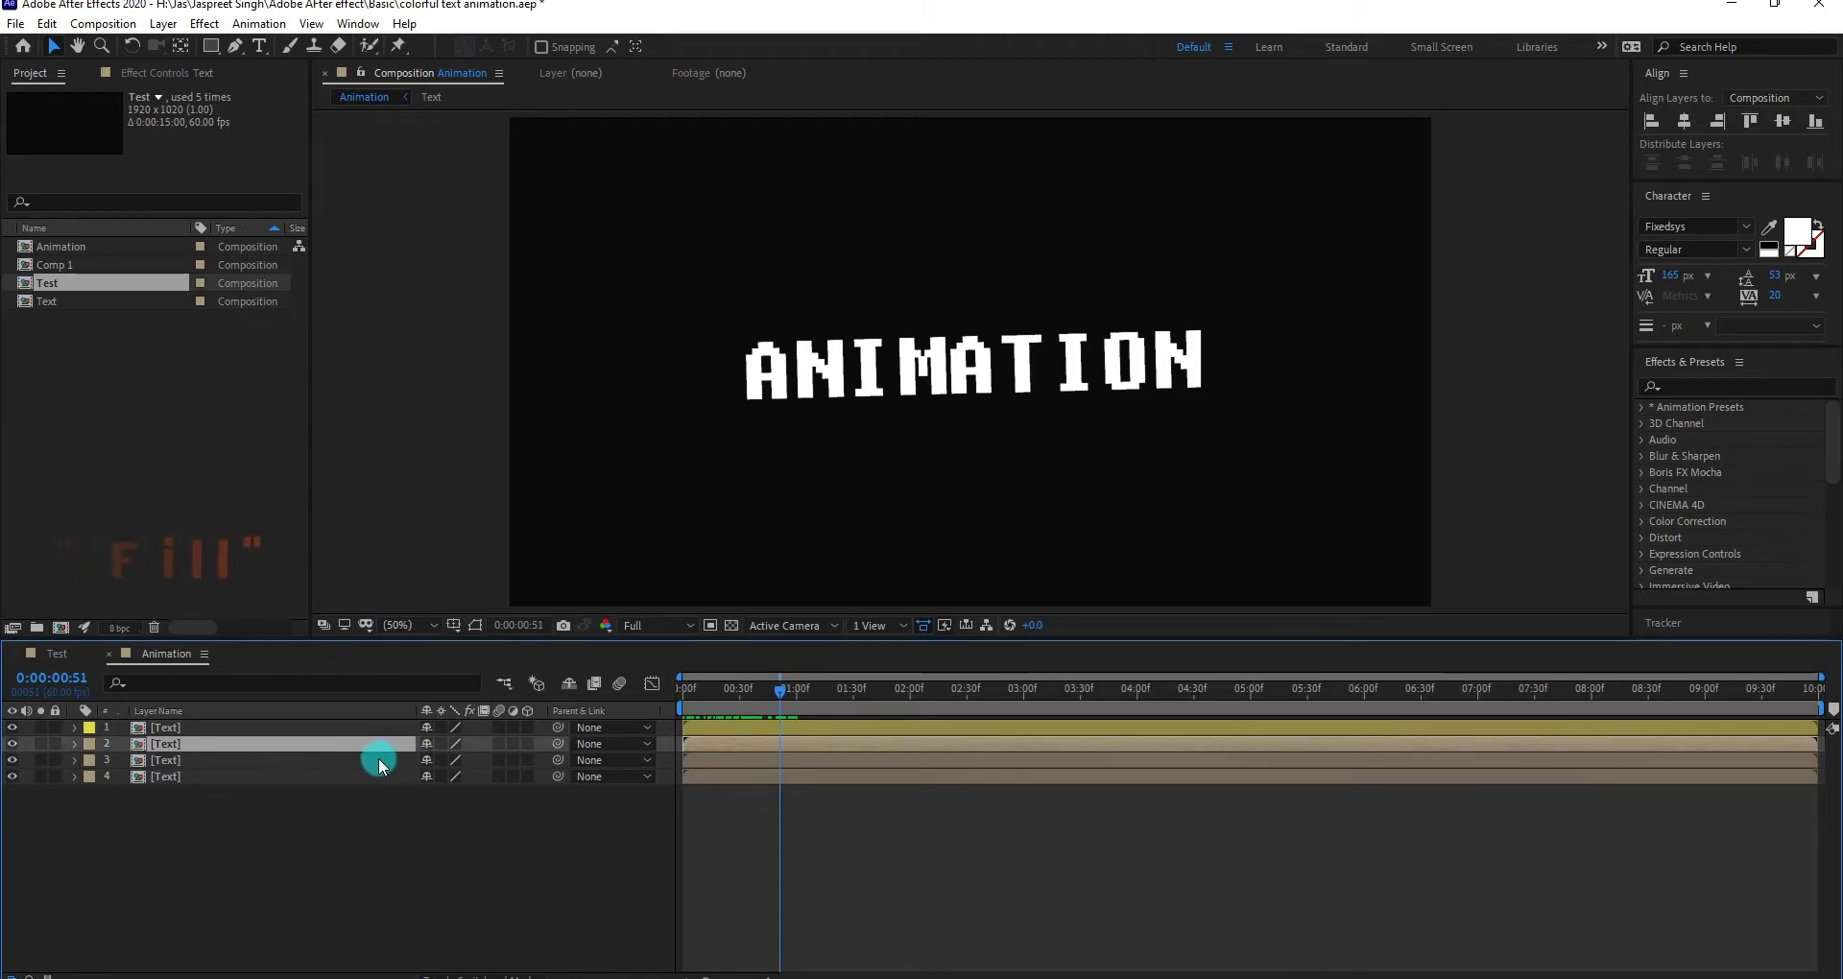
left_click(1729, 384)
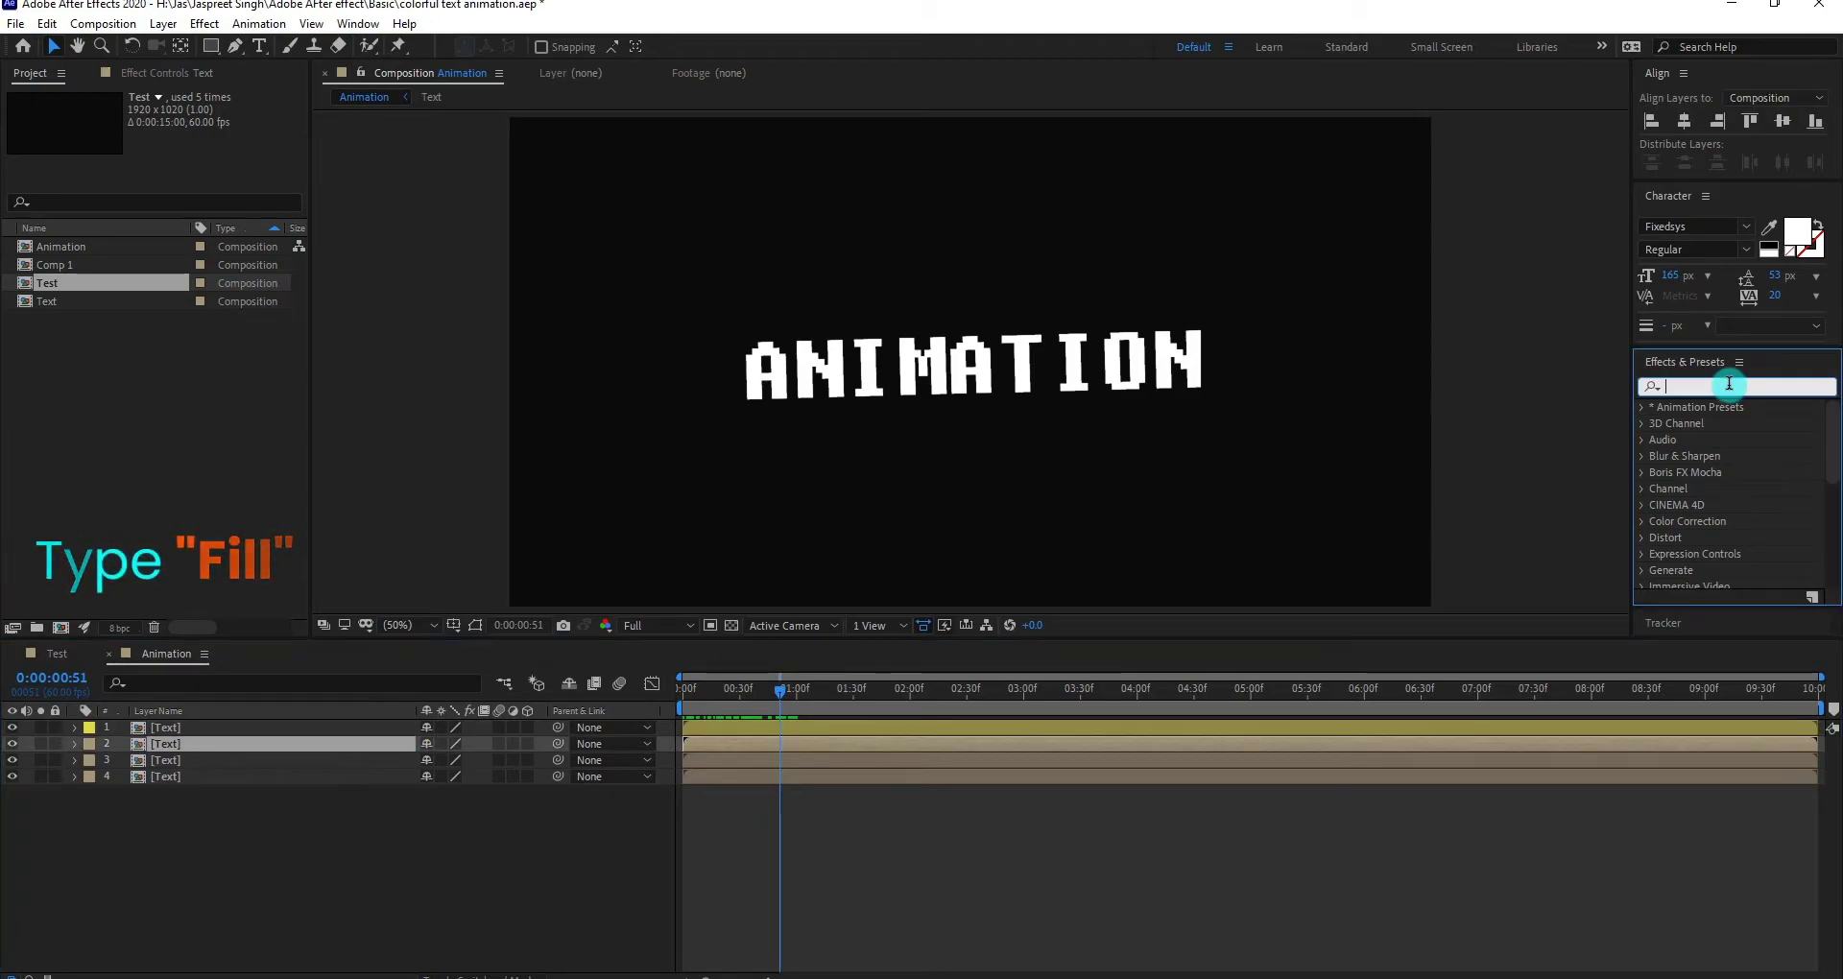
type("fill")
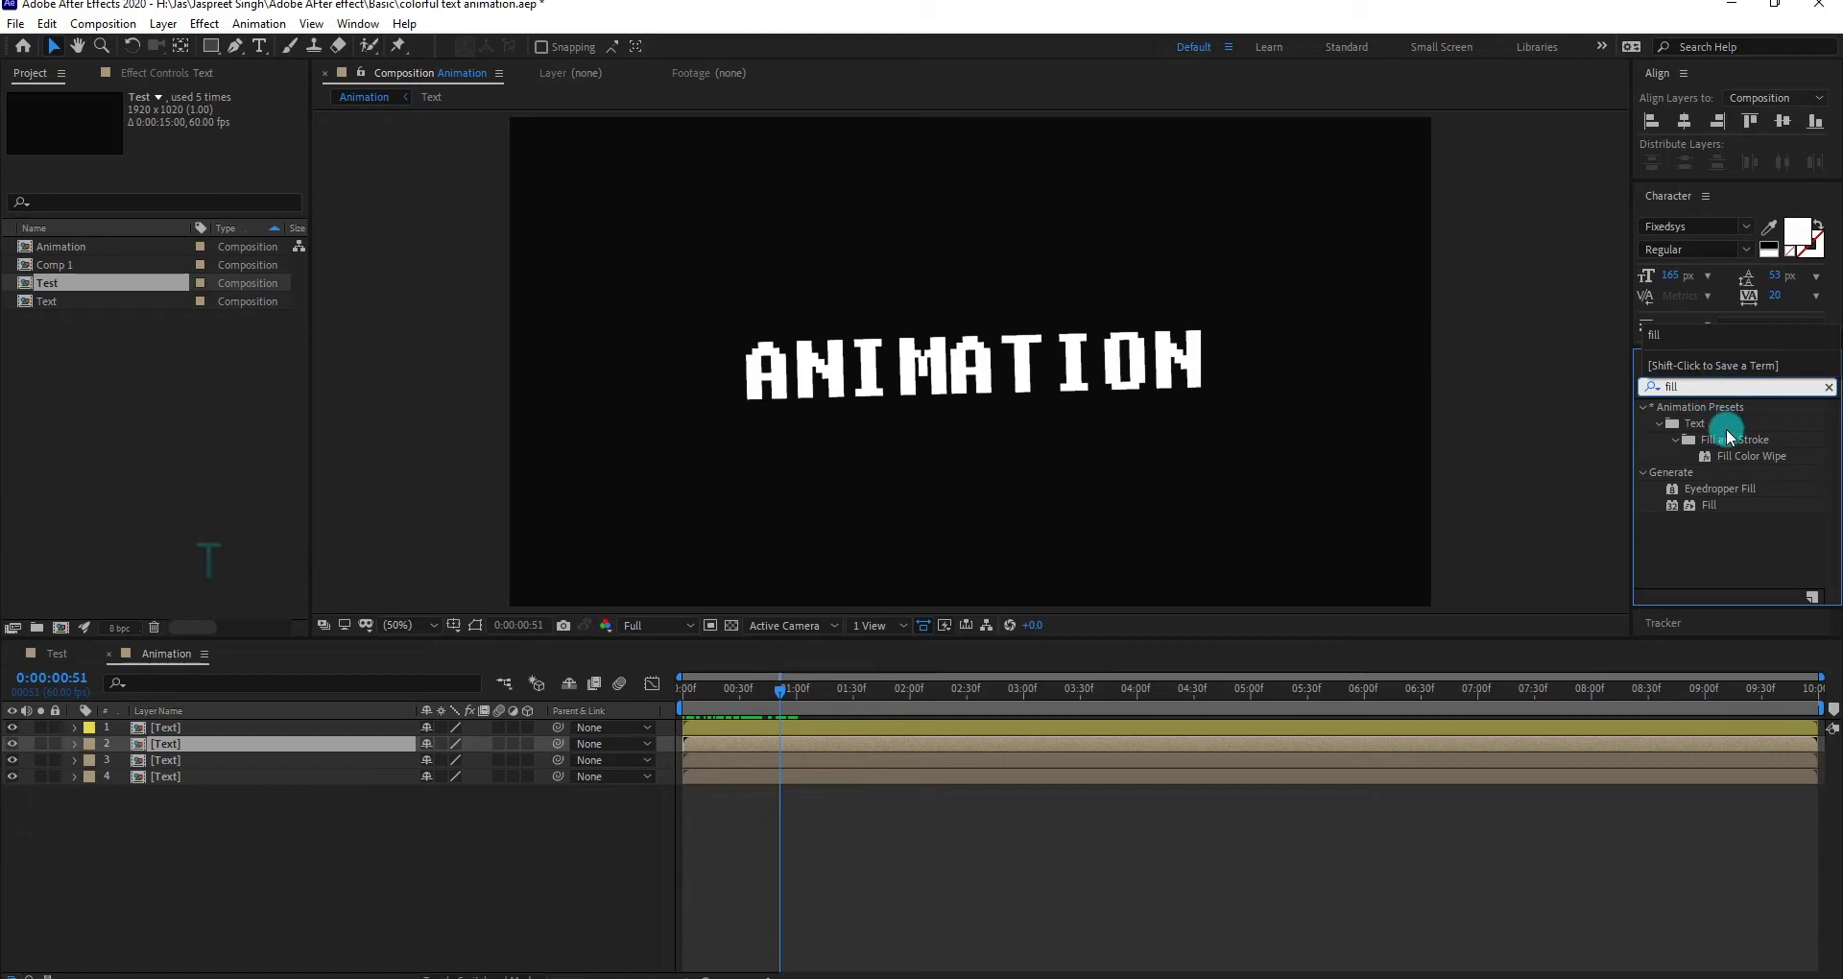
double_click(1709, 506)
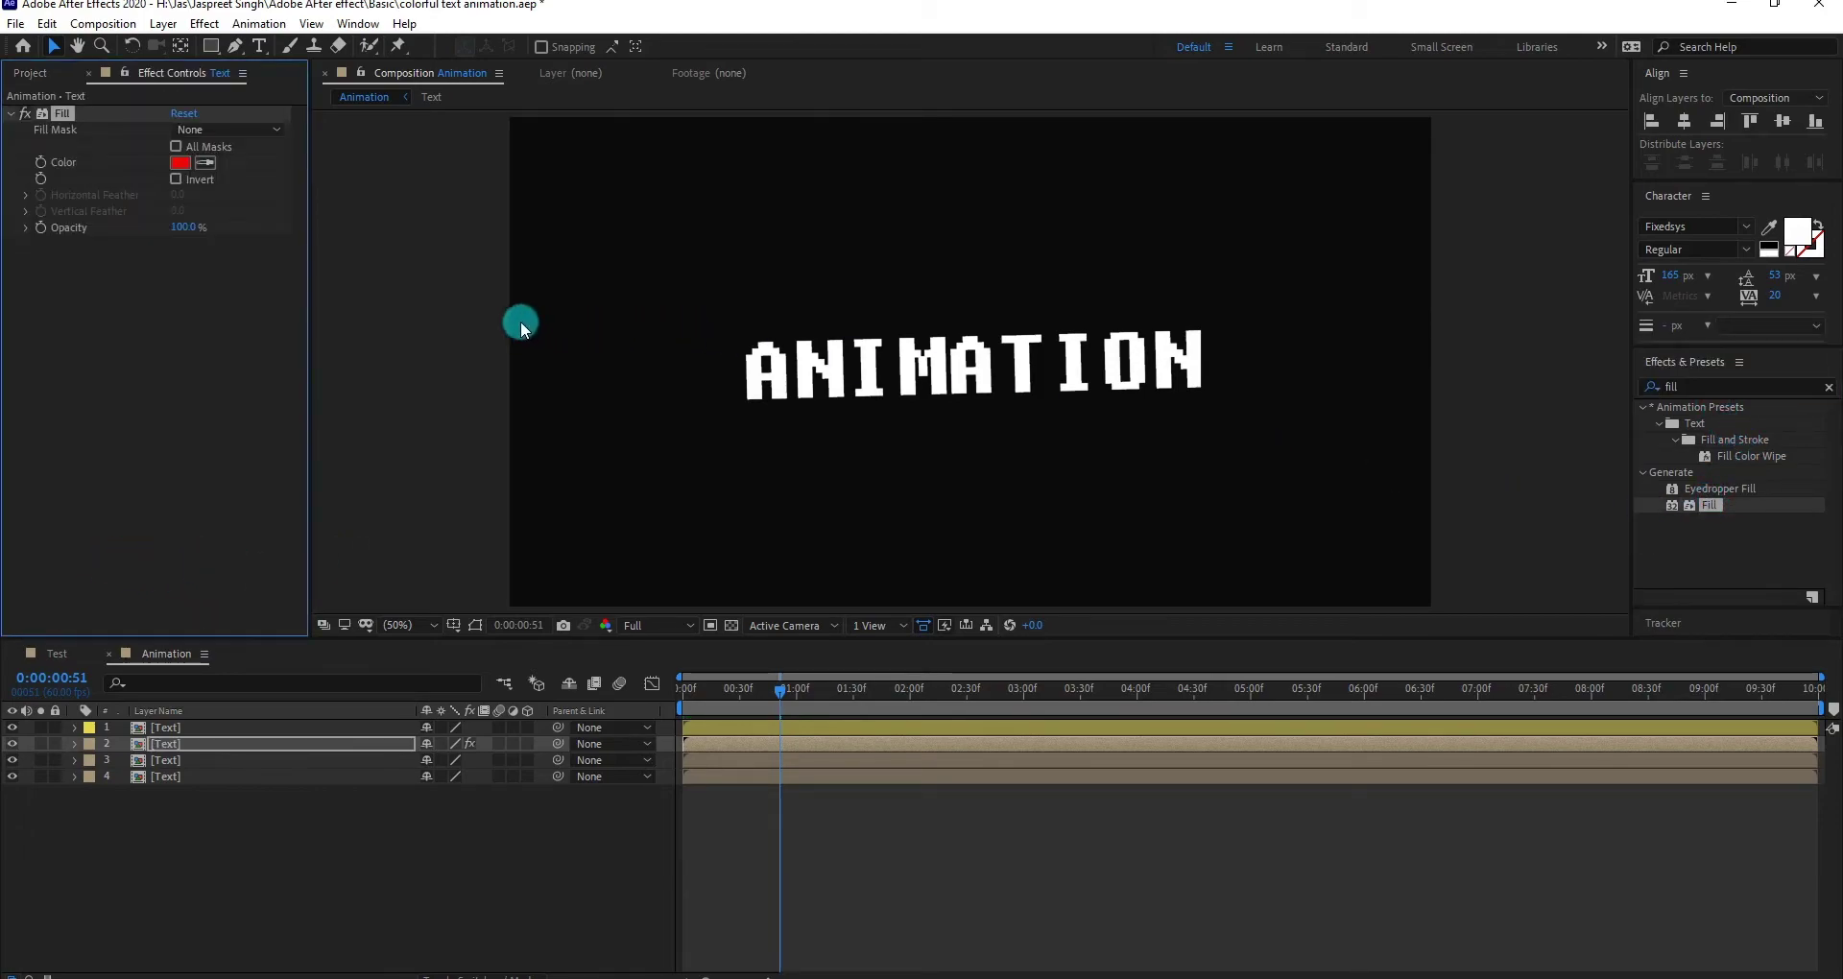
key("Home")
left_click(710, 743)
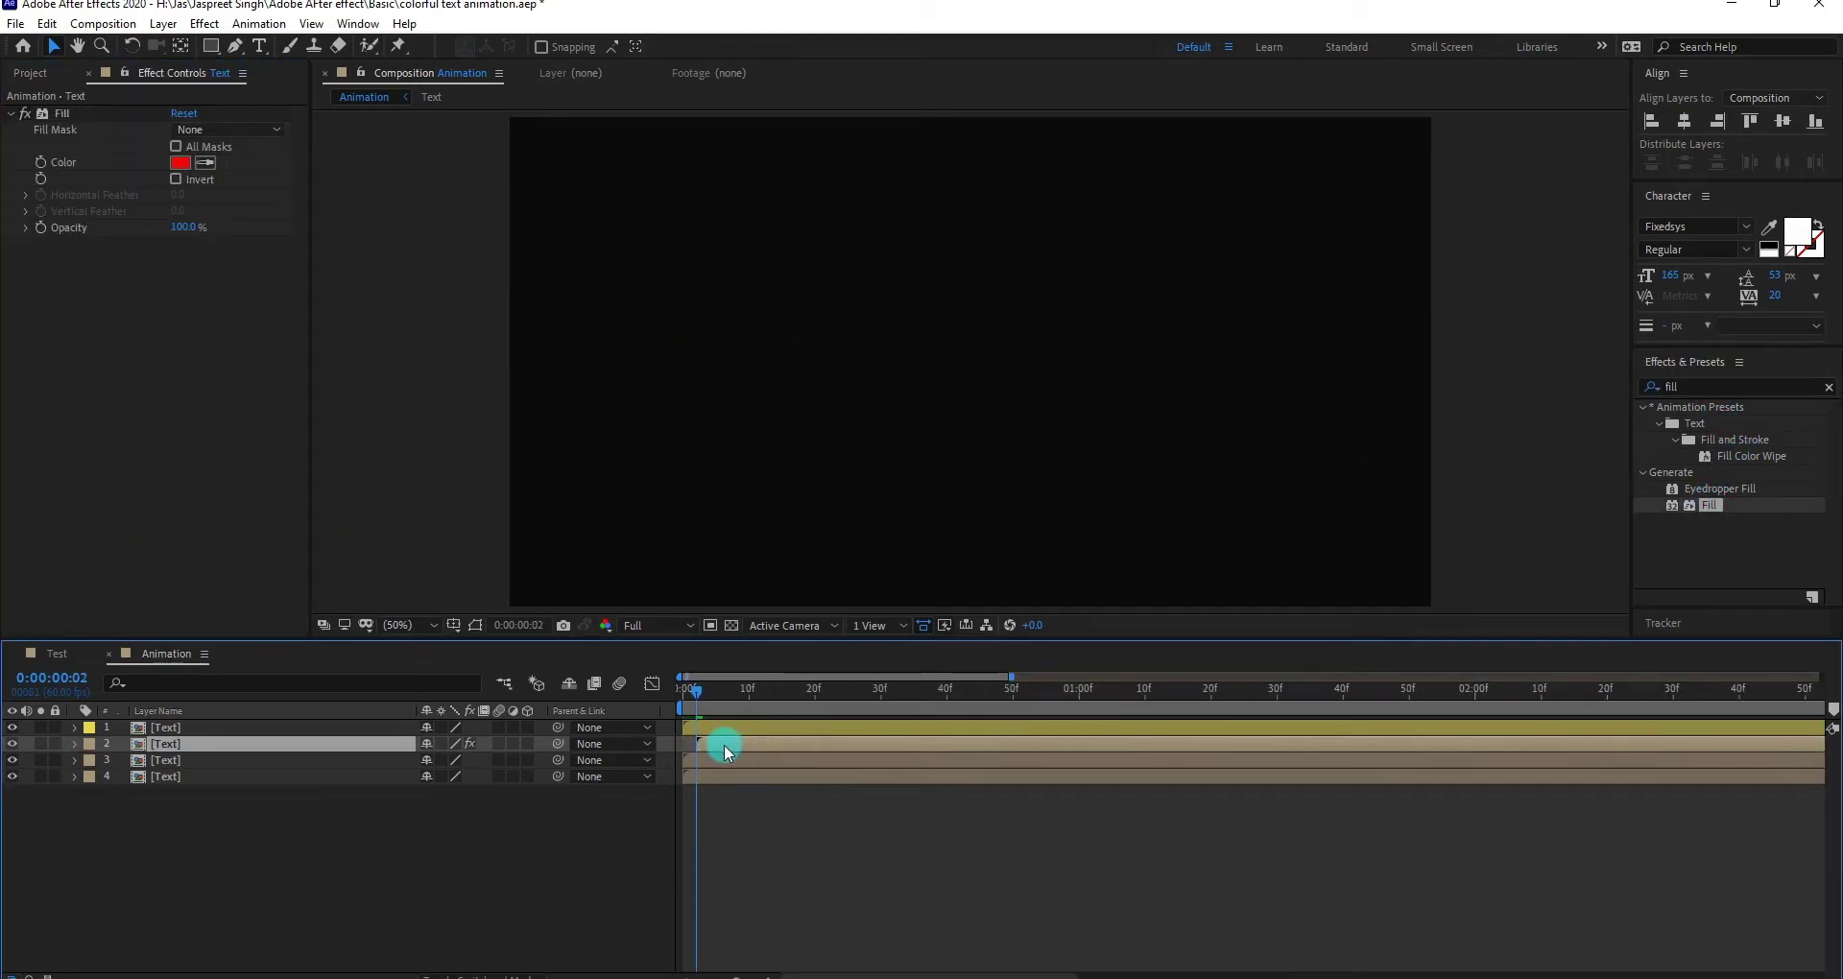
- Offset layers 2, 3 and 4 to start at frames 2, 4 and 6, then preview
mouse_move(724, 745)
left_mouse_down()
mouse_move(724, 778)
mouse_move(711, 764)
left_mouse_up()
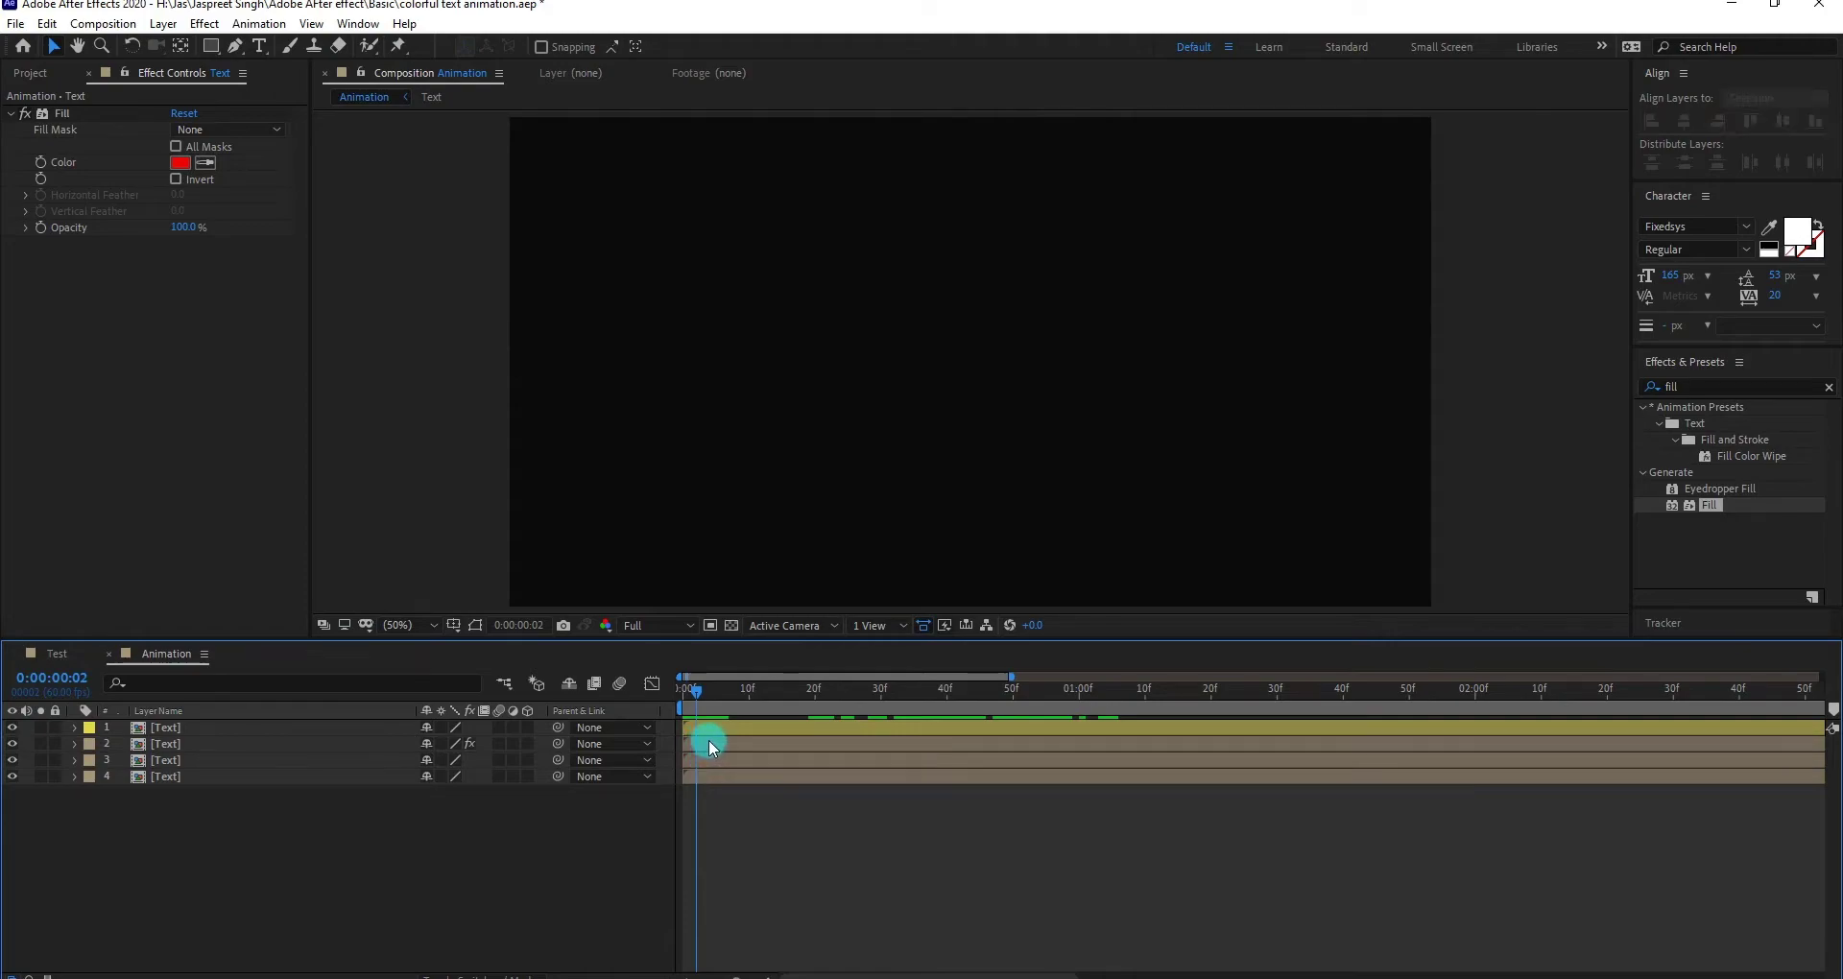
left_click(709, 743)
left_click(717, 774, "shift")
left_click(739, 809)
left_click(711, 687)
left_click_drag(741, 810, 776, 758)
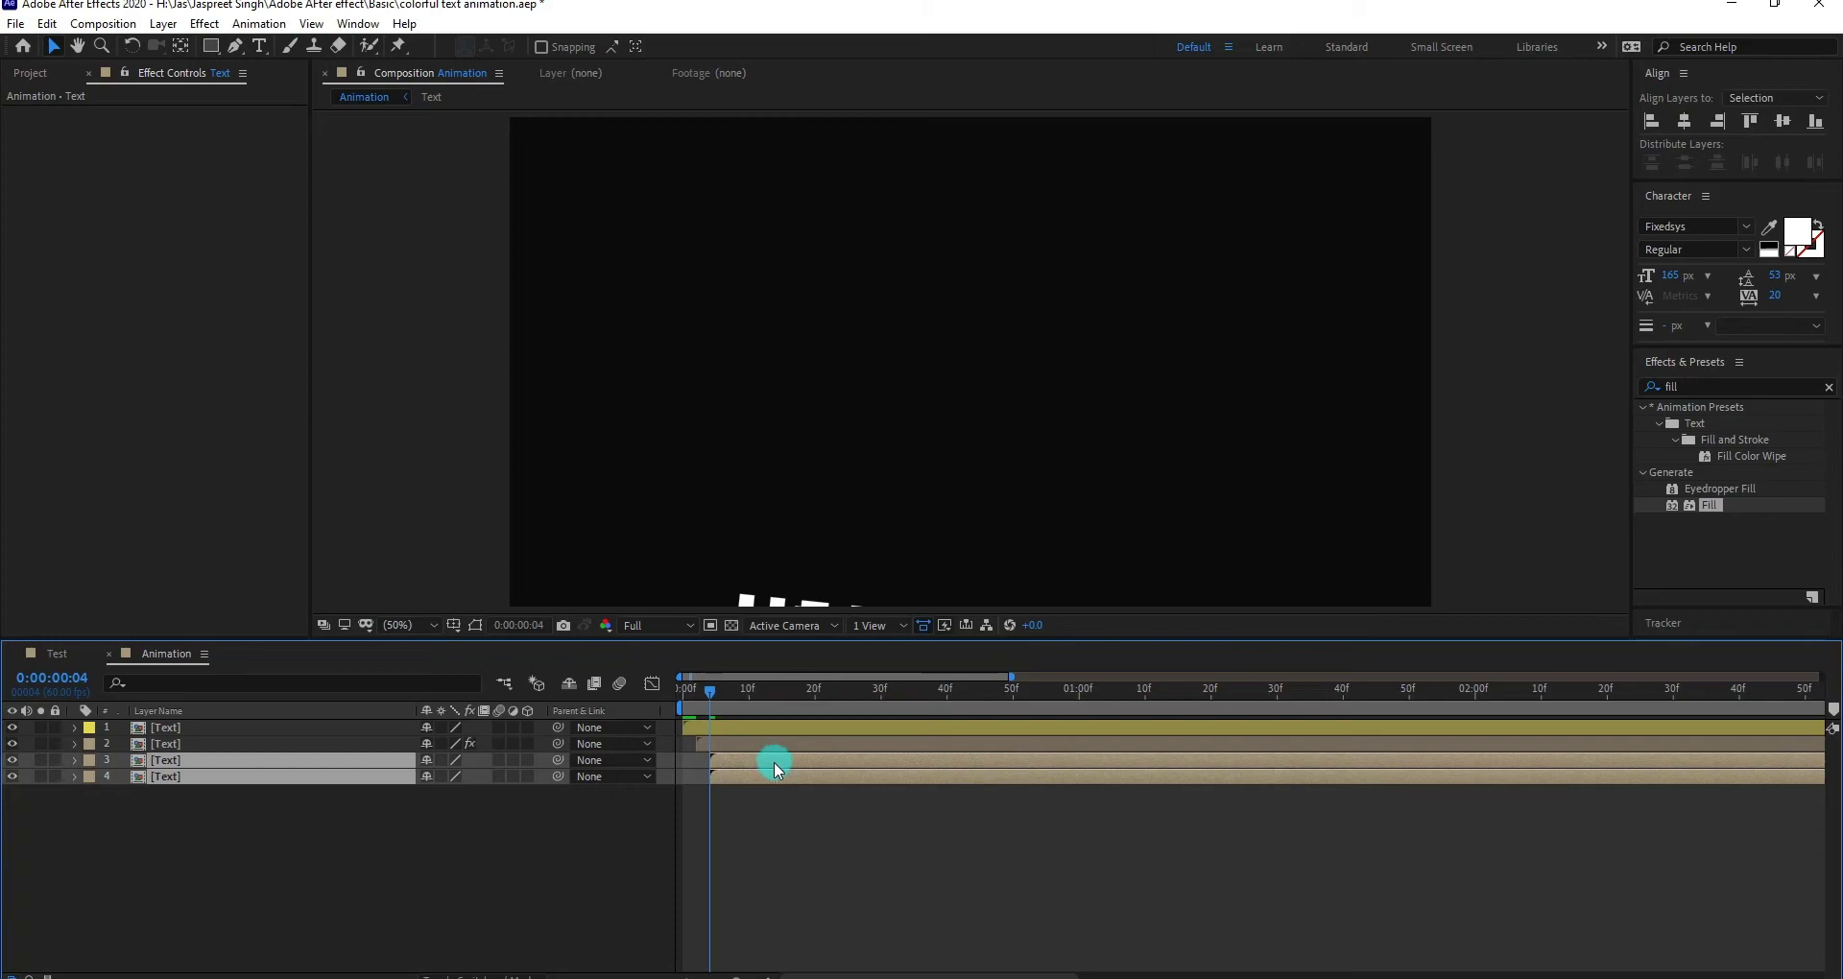
left_click_drag(708, 691, 723, 691)
left_click_drag(743, 774, 776, 782)
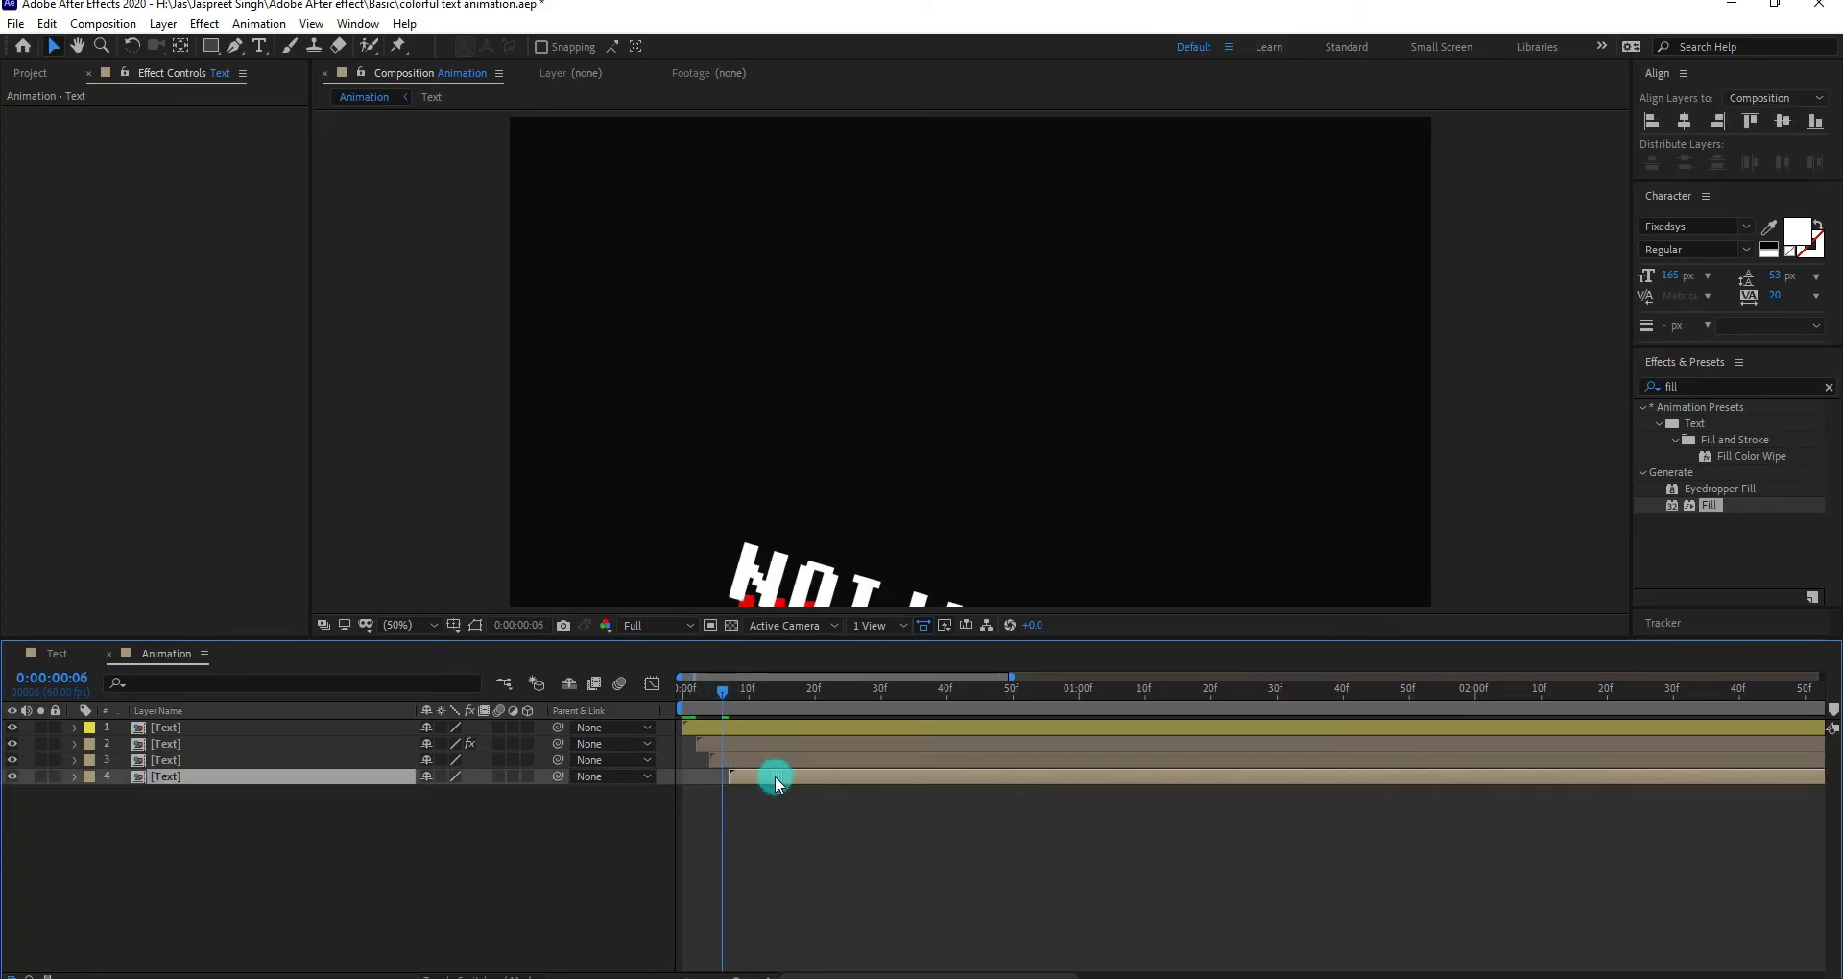
left_click_drag(725, 709, 957, 700)
left_click(240, 758)
- Set layer 2's Fill colour to magenta FF00B4 and copy the Fill effect
left_click(239, 744)
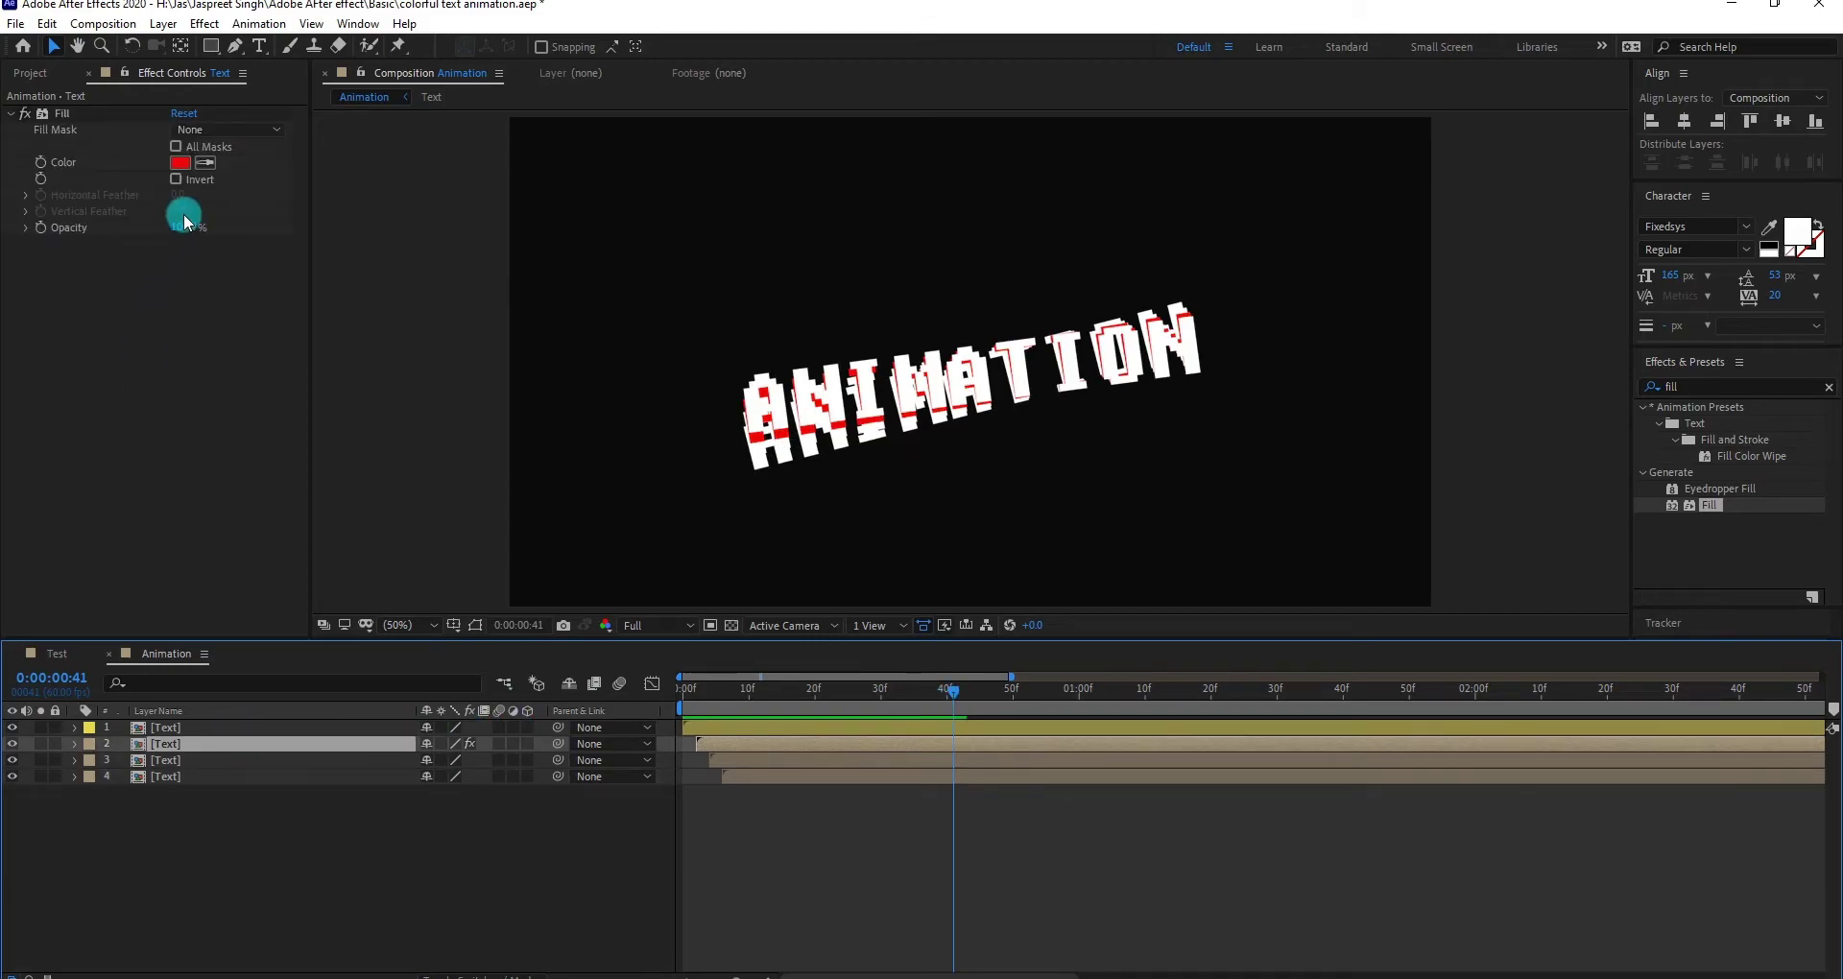
left_click(181, 163)
left_click_drag(297, 580, 301, 389)
key("ctrl+c")
left_click(447, 367)
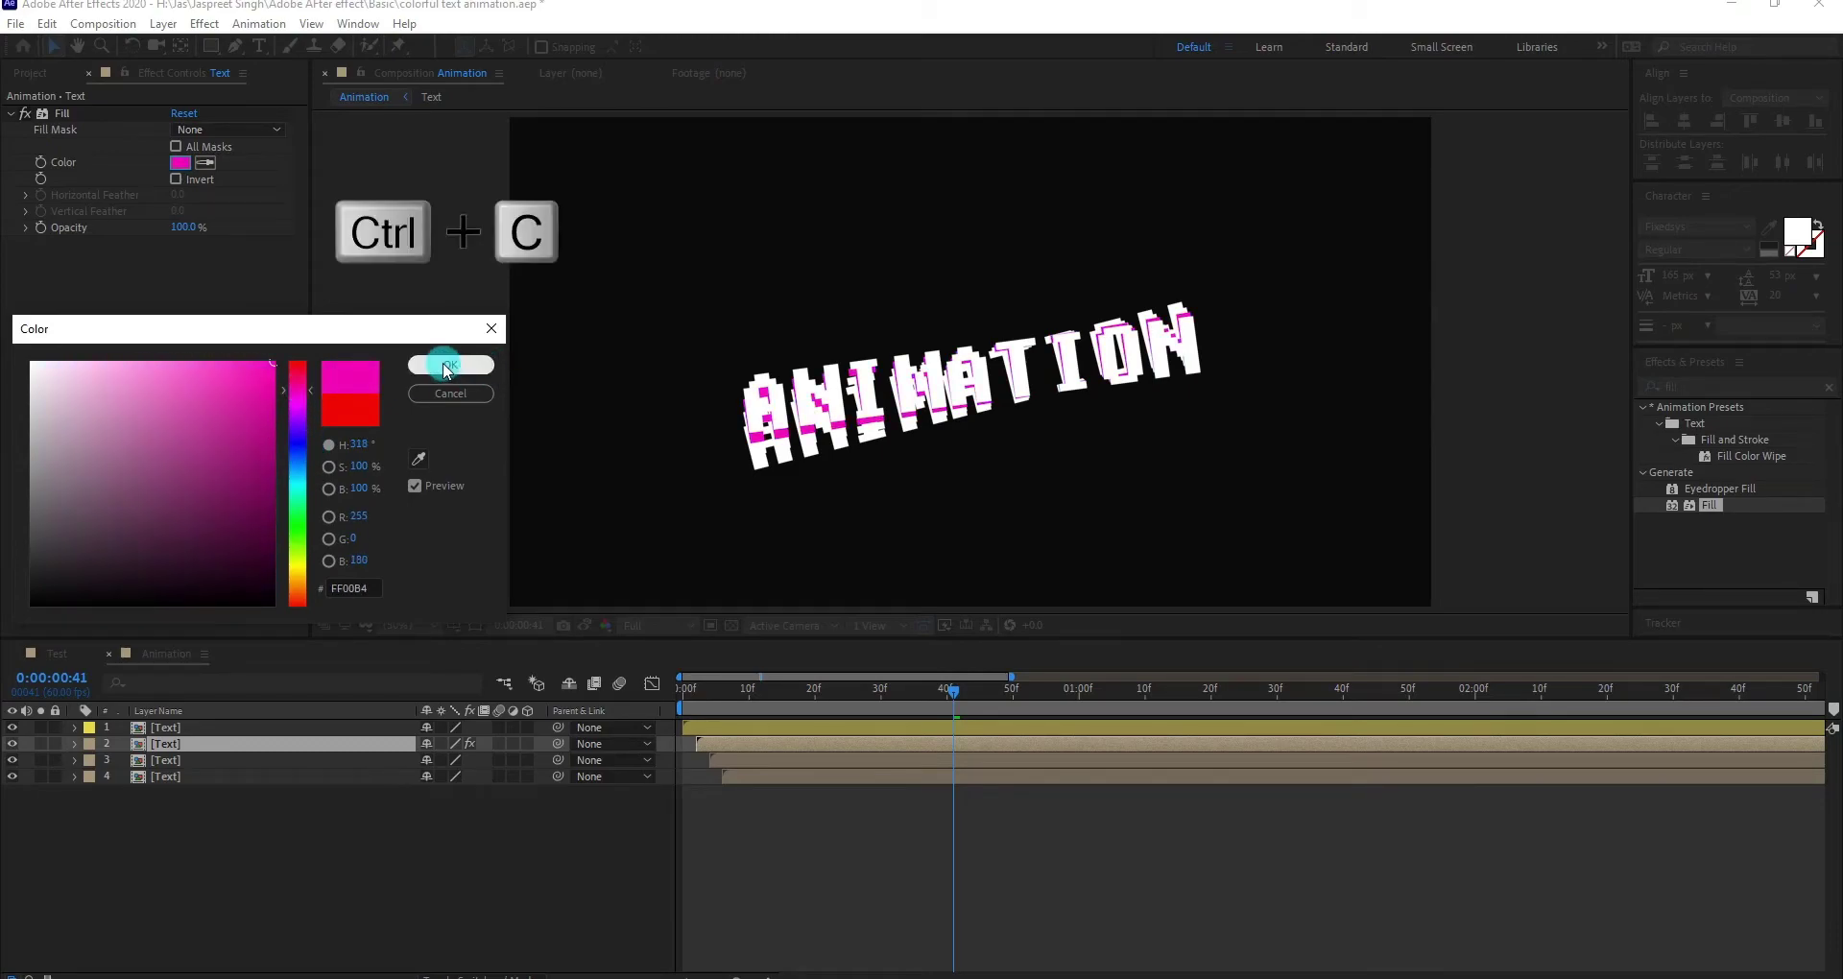
left_click(117, 119)
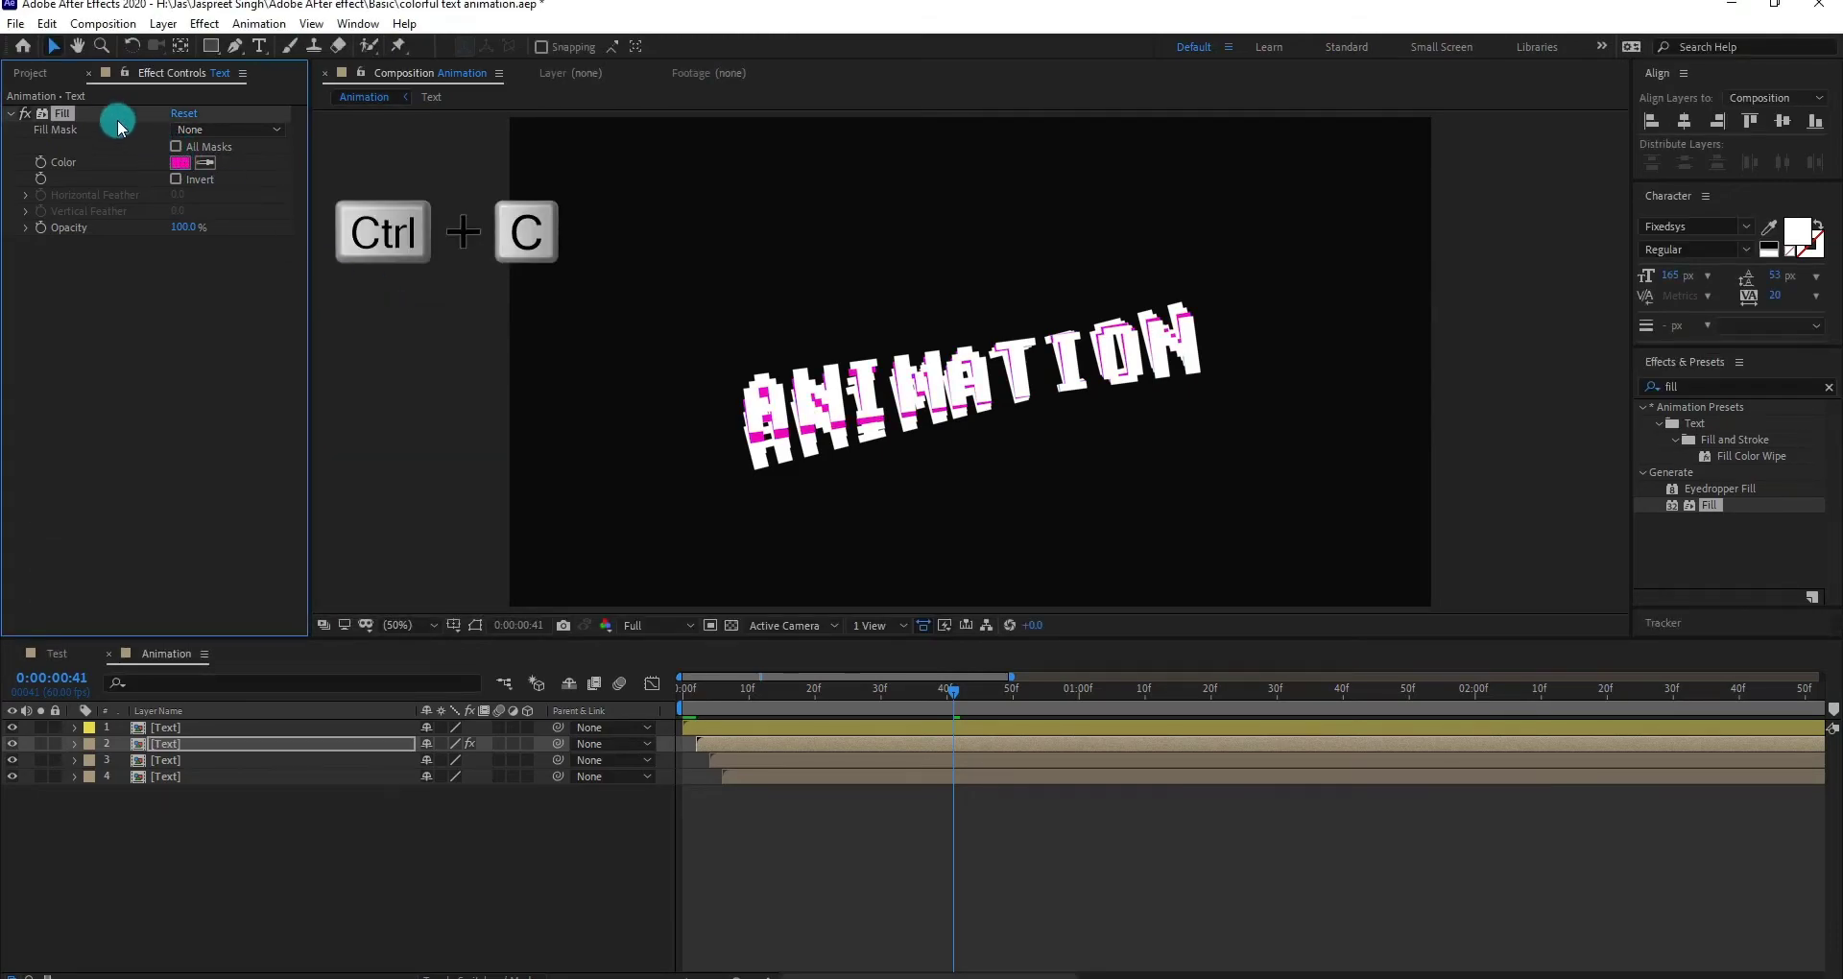
- Paste the Fill onto layer 3 and make it blue 004EFF
left_click(213, 761)
key("ctrl+v")
left_click(174, 164)
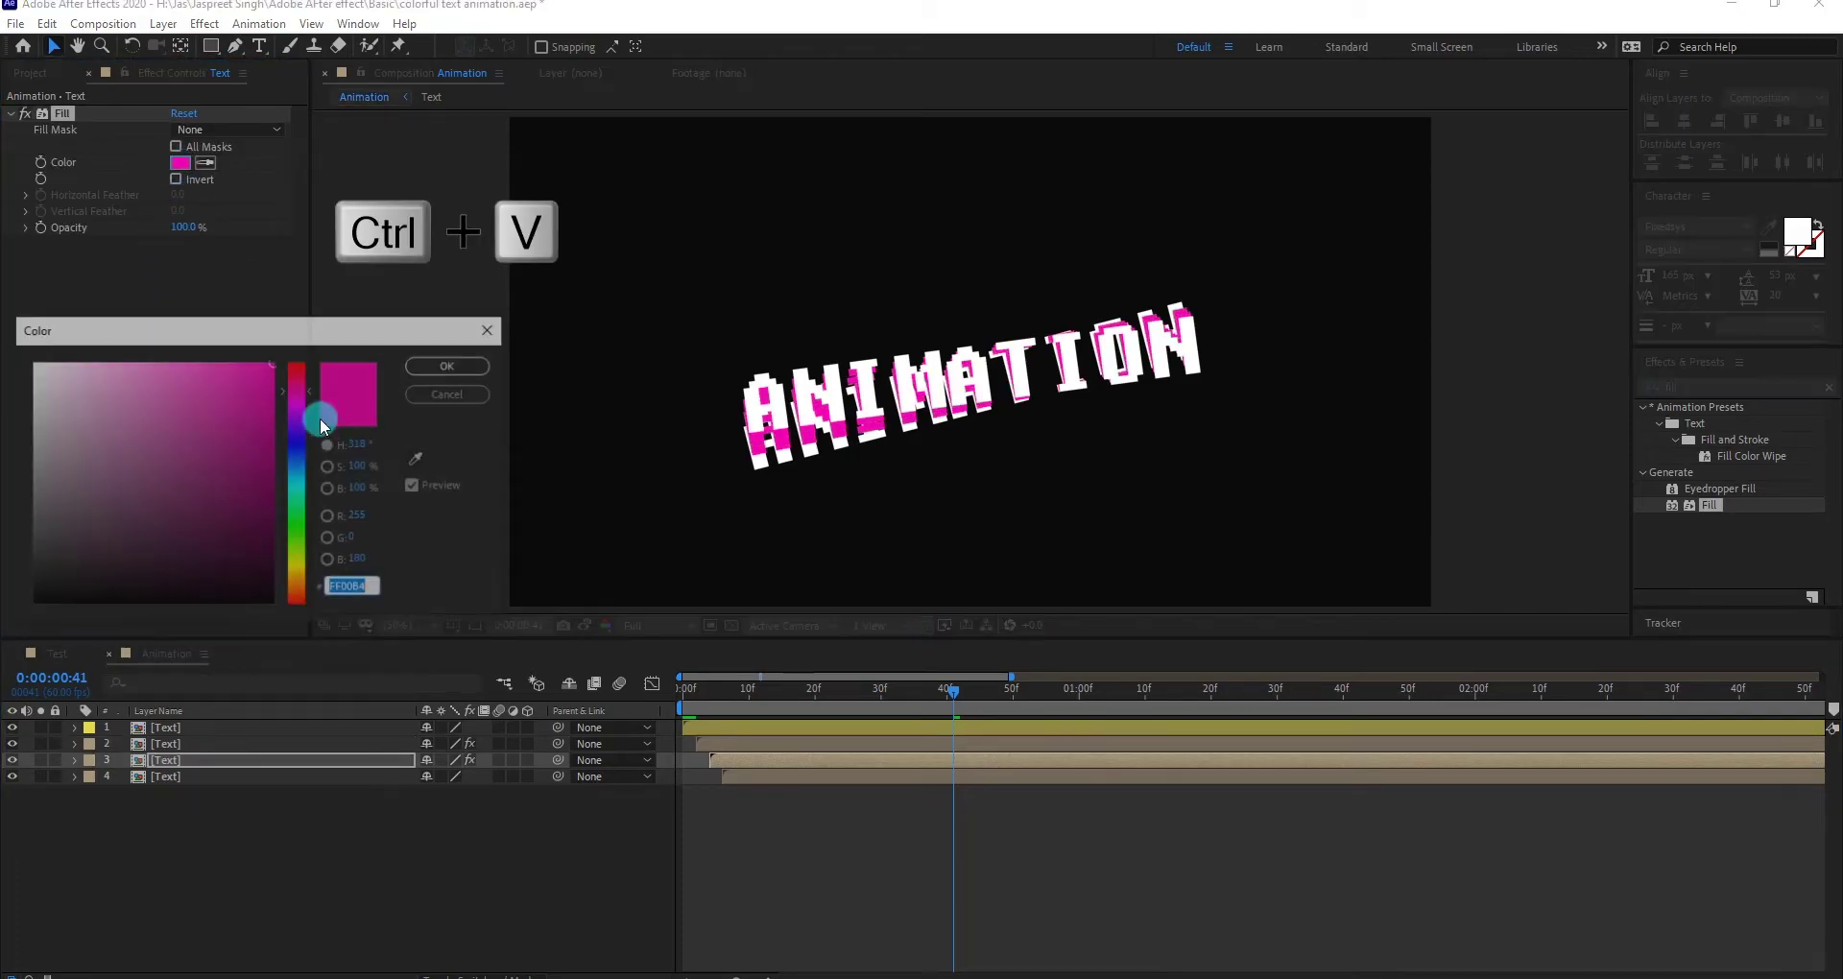
mouse_move(300, 457)
left_mouse_down()
mouse_move(291, 493)
mouse_move(280, 453)
left_mouse_up()
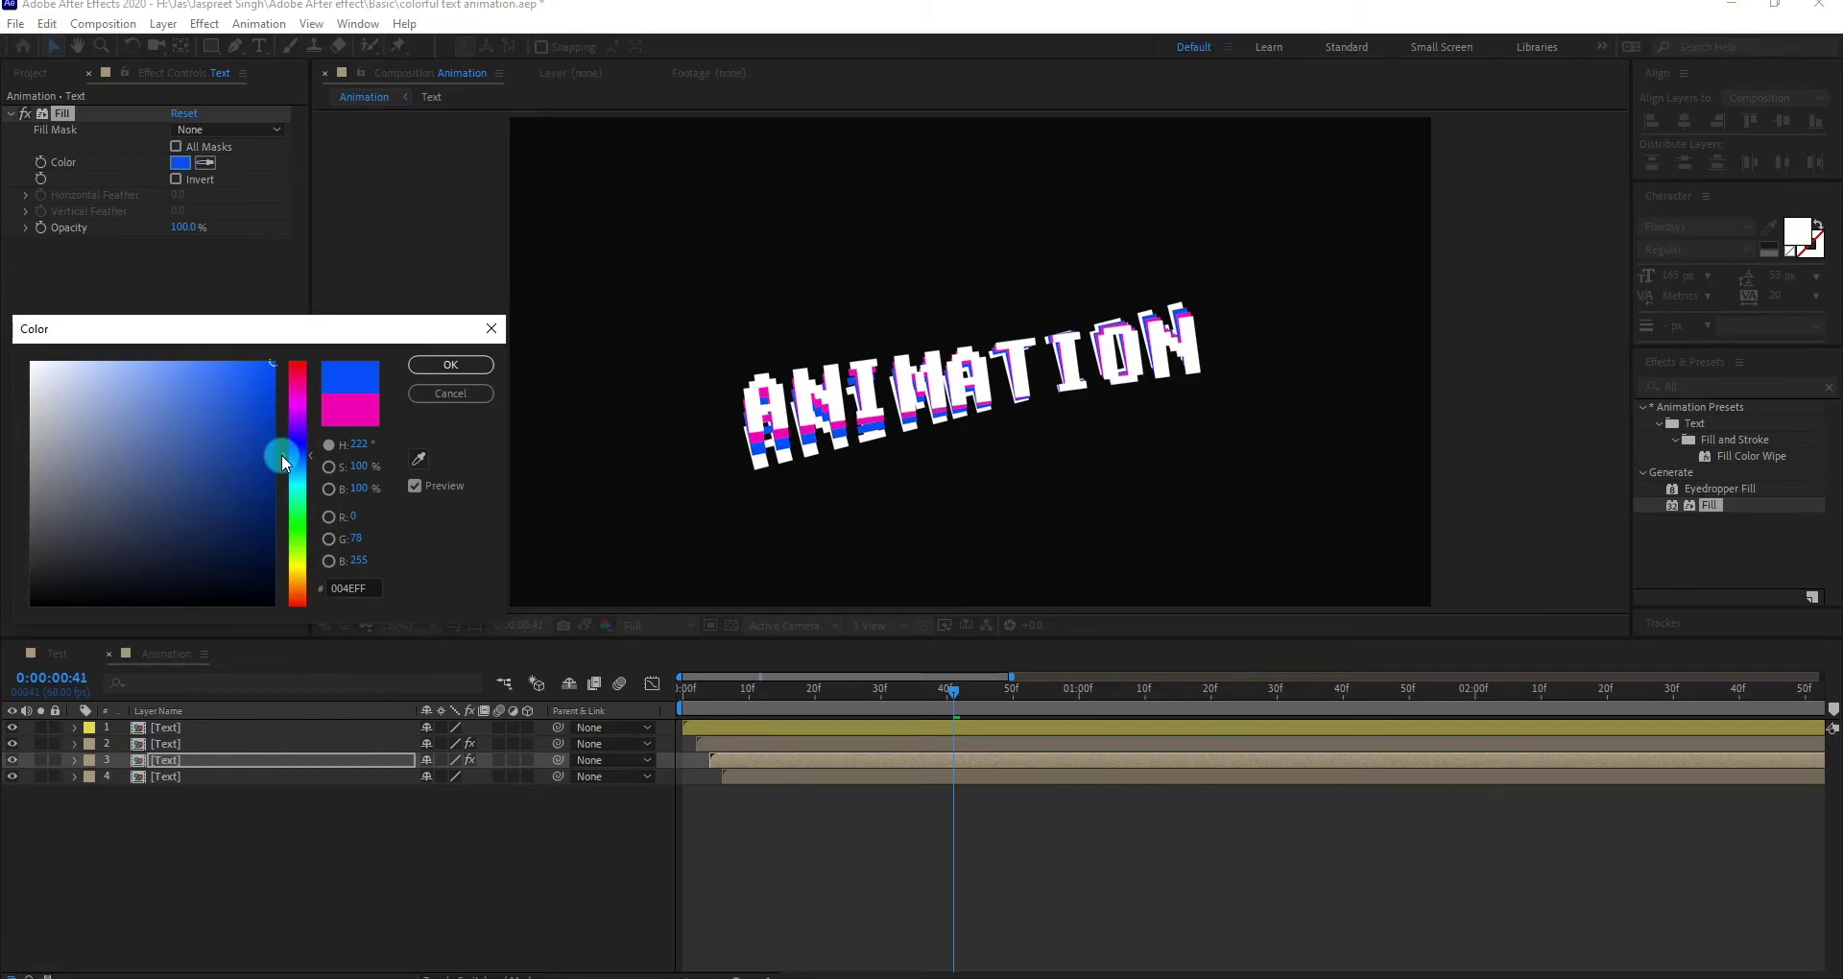
left_click(450, 365)
- Paste the Fill onto layer 4, make it teal-green 00FFA2, and preview
left_click(176, 780)
key("ctrl+v")
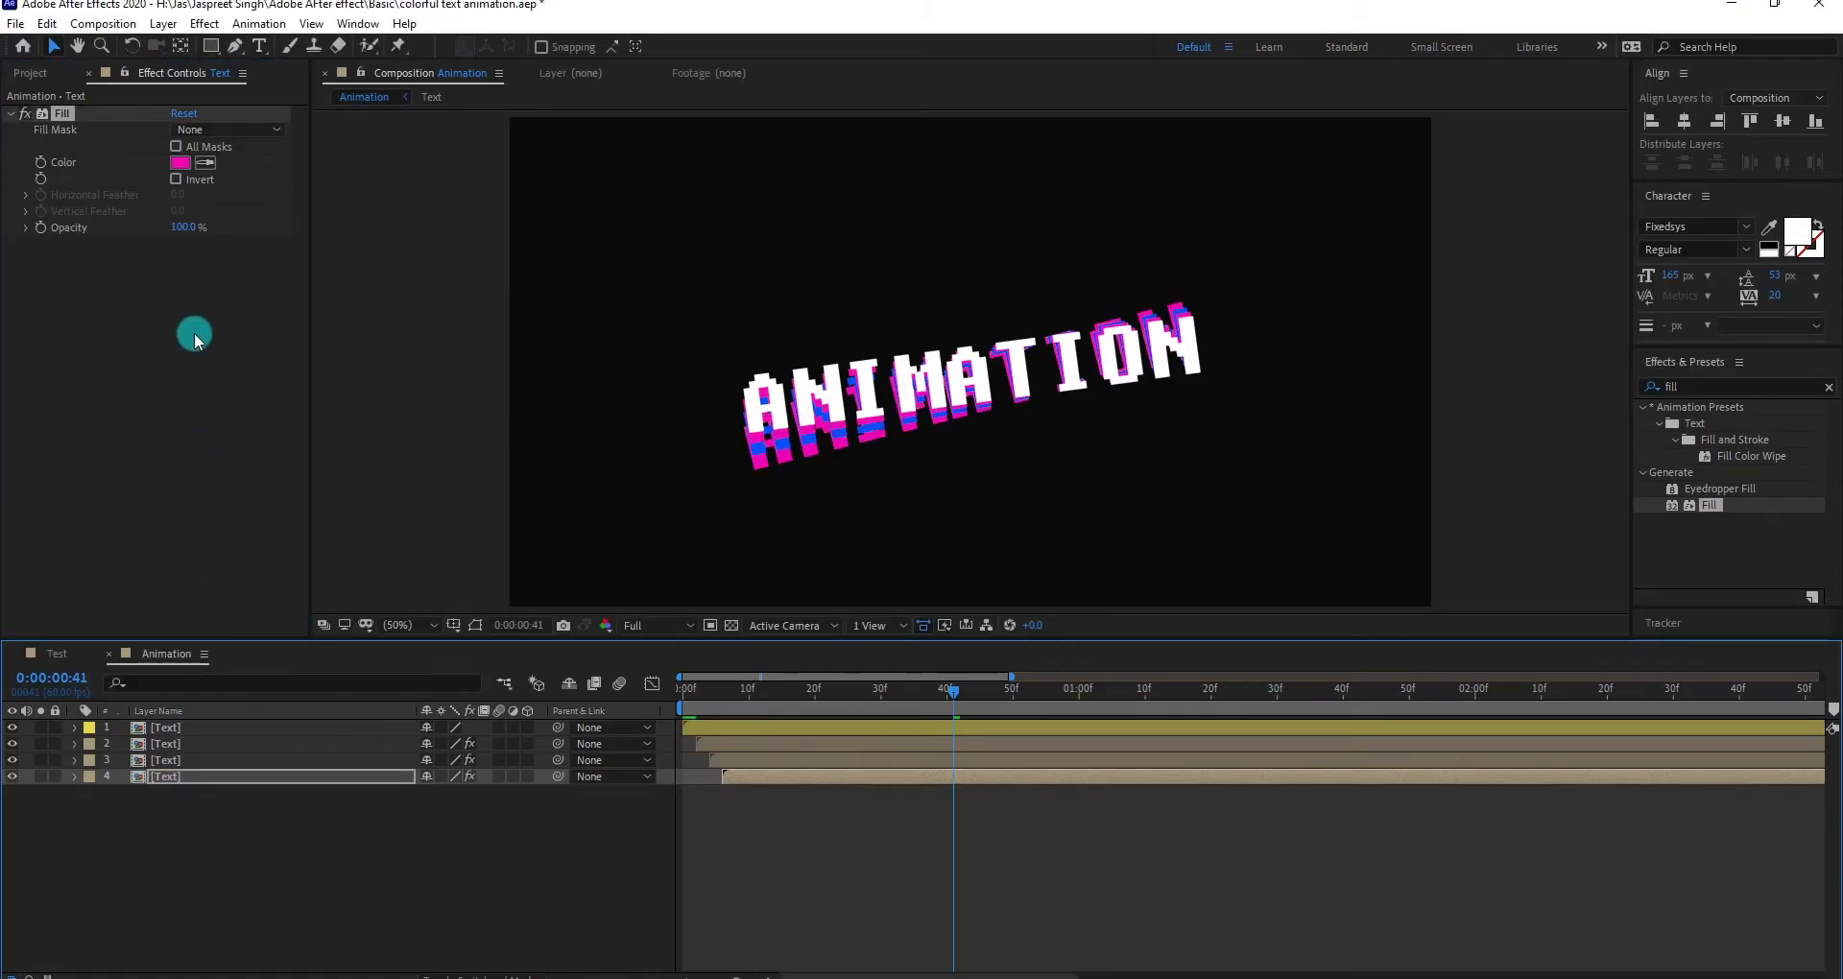
left_click(180, 162)
mouse_move(290, 481)
left_mouse_down()
mouse_move(300, 535)
mouse_move(290, 492)
left_mouse_up()
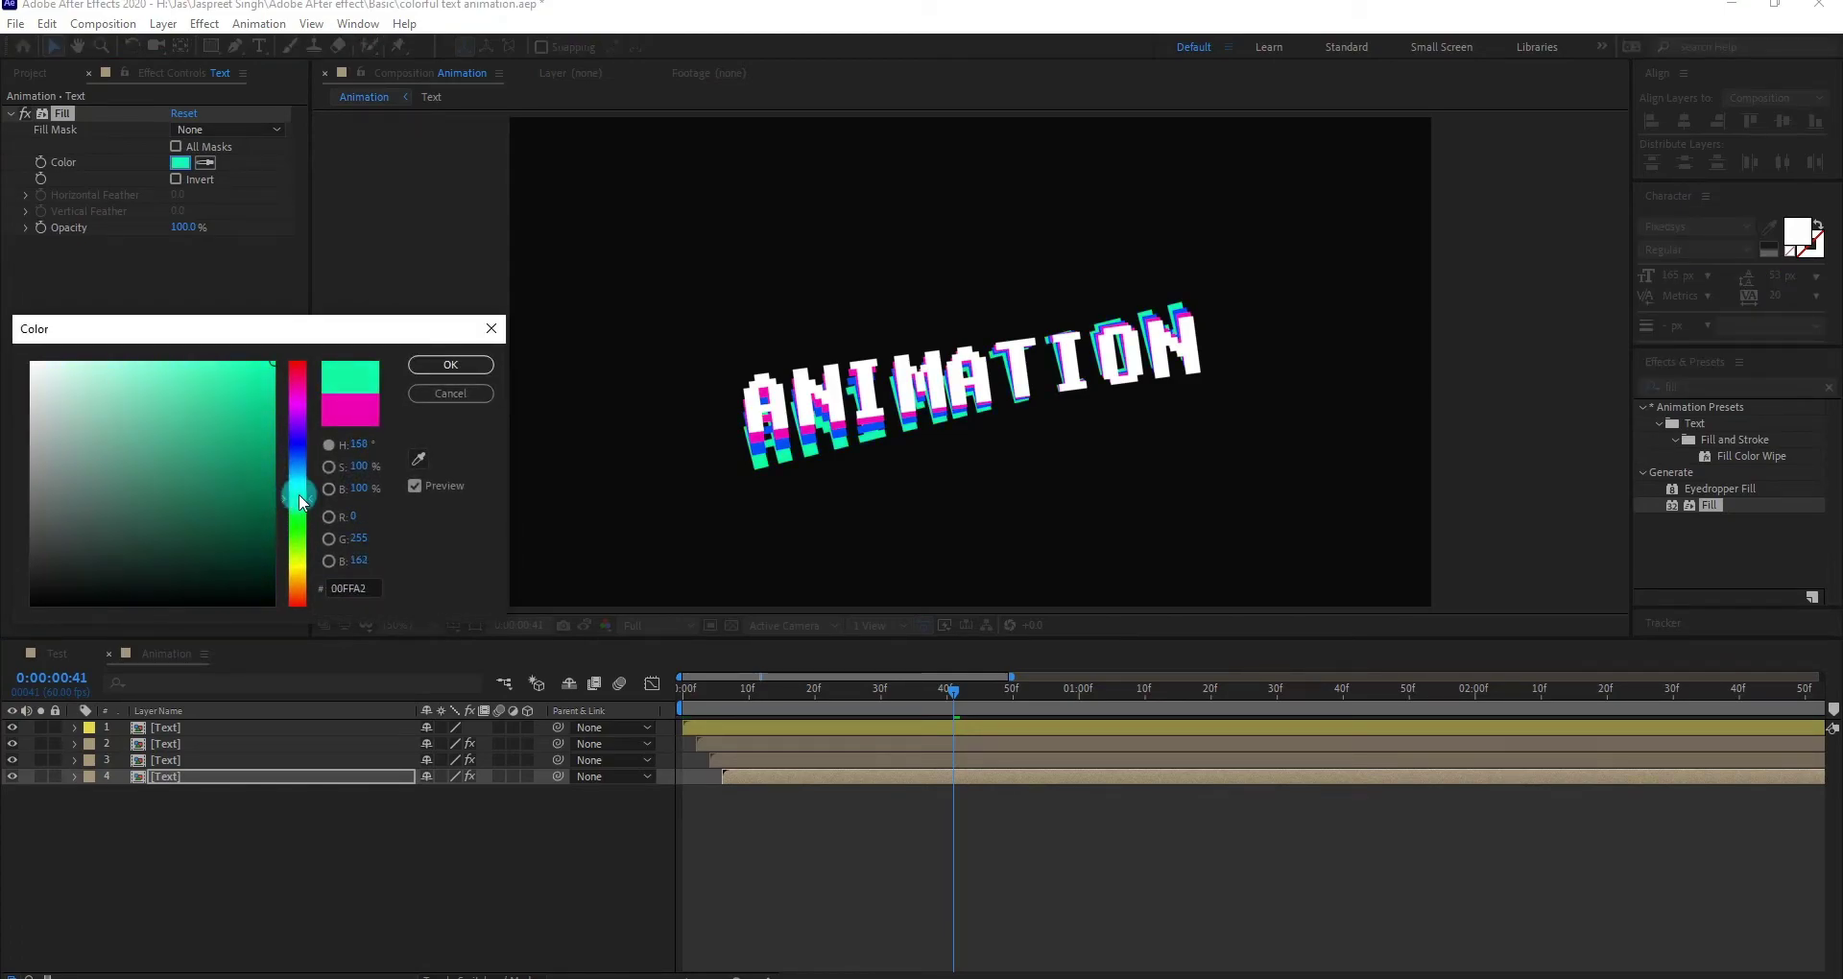
left_click(451, 365)
mouse_move(864, 693)
left_mouse_down()
mouse_move(706, 695)
mouse_move(894, 689)
mouse_move(1092, 714)
mouse_move(874, 706)
left_mouse_up()
- Duplicate layer 4 into layer 5 and shift it two frames later
left_click(204, 775)
key("ctrl+d")
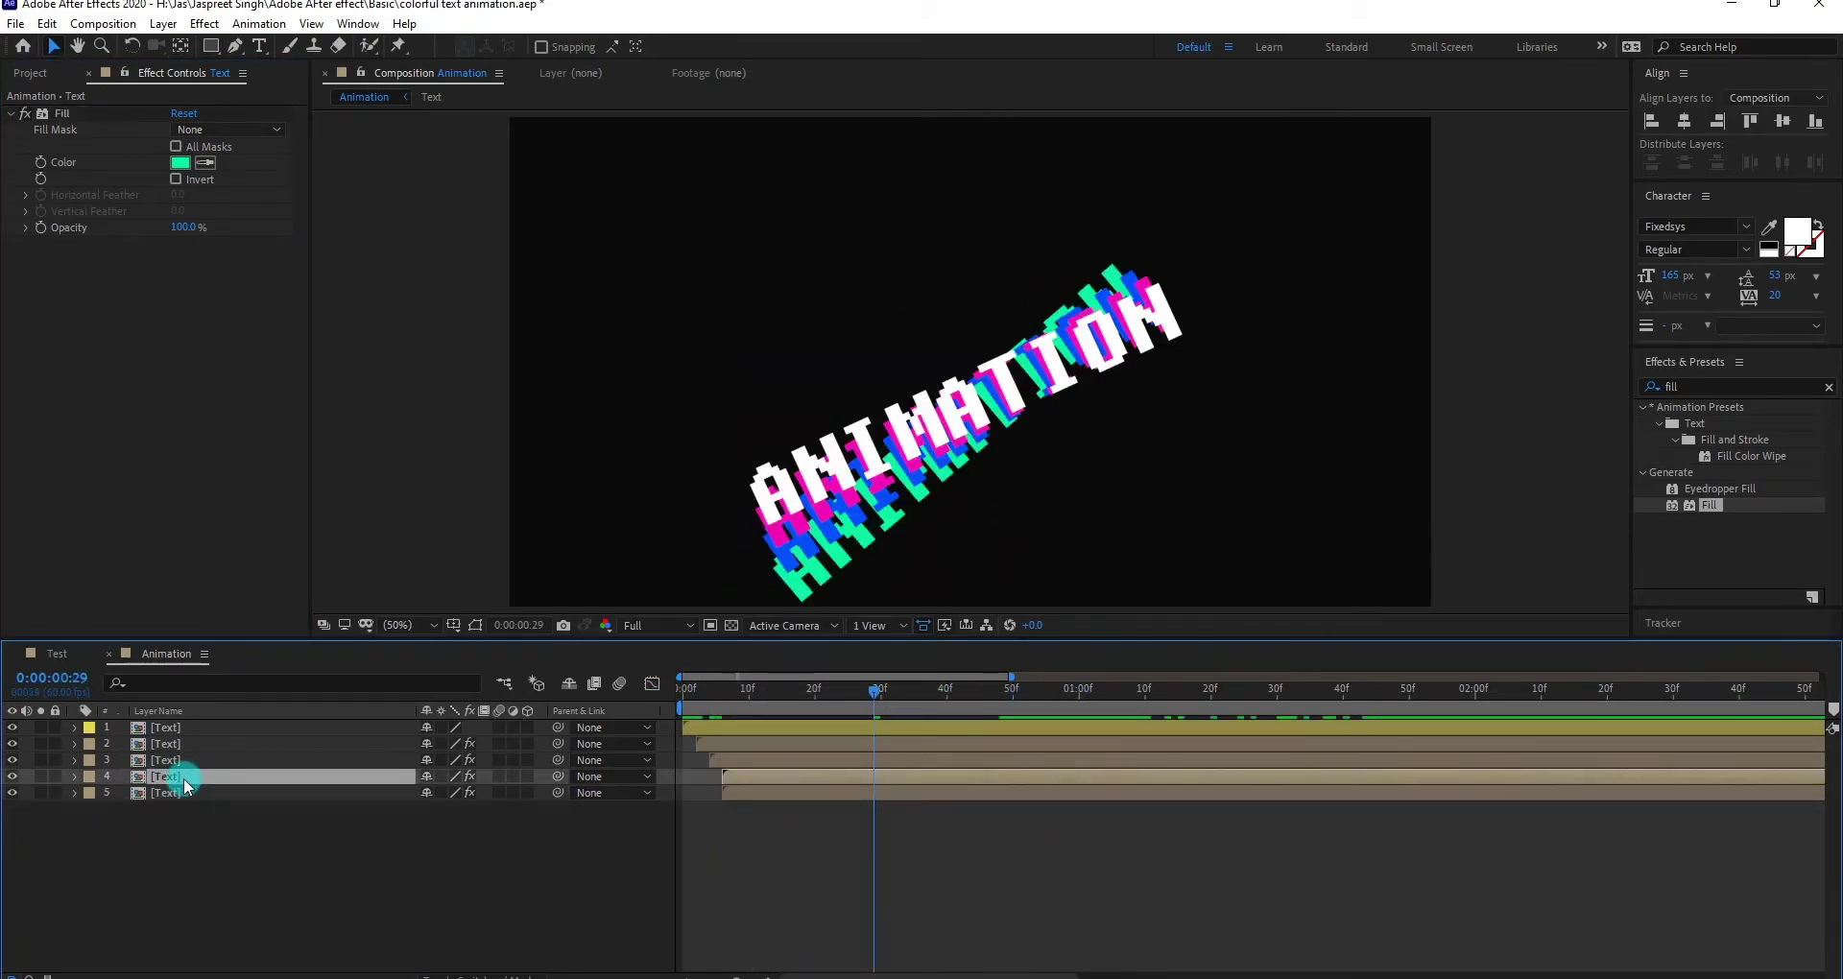
left_click(724, 693)
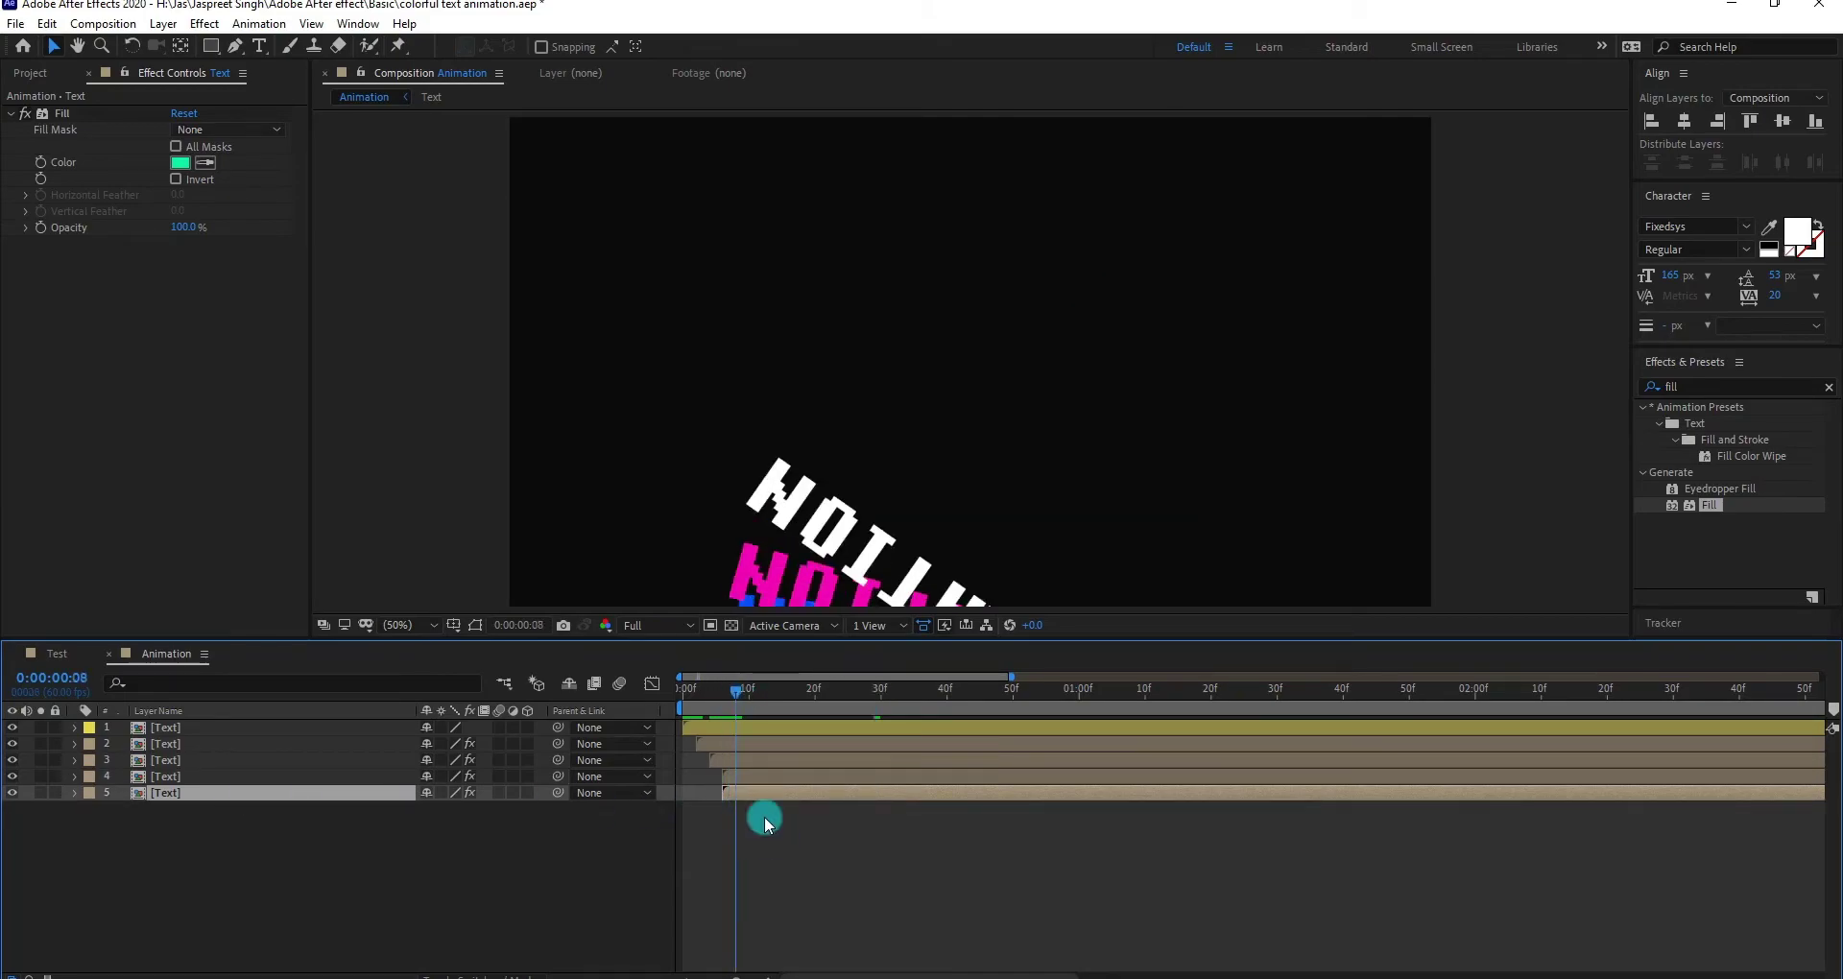
key("alt+Page_Down")
key("alt+Page_Down")
key("shift+Page_Down")
key("shift+Page_Down")
key("shift+Page_Down")
- Set layer 5's Fill colour to orange F47619 and preview to the end
left_click(179, 162)
left_click_drag(299, 498, 298, 588)
left_click(241, 366)
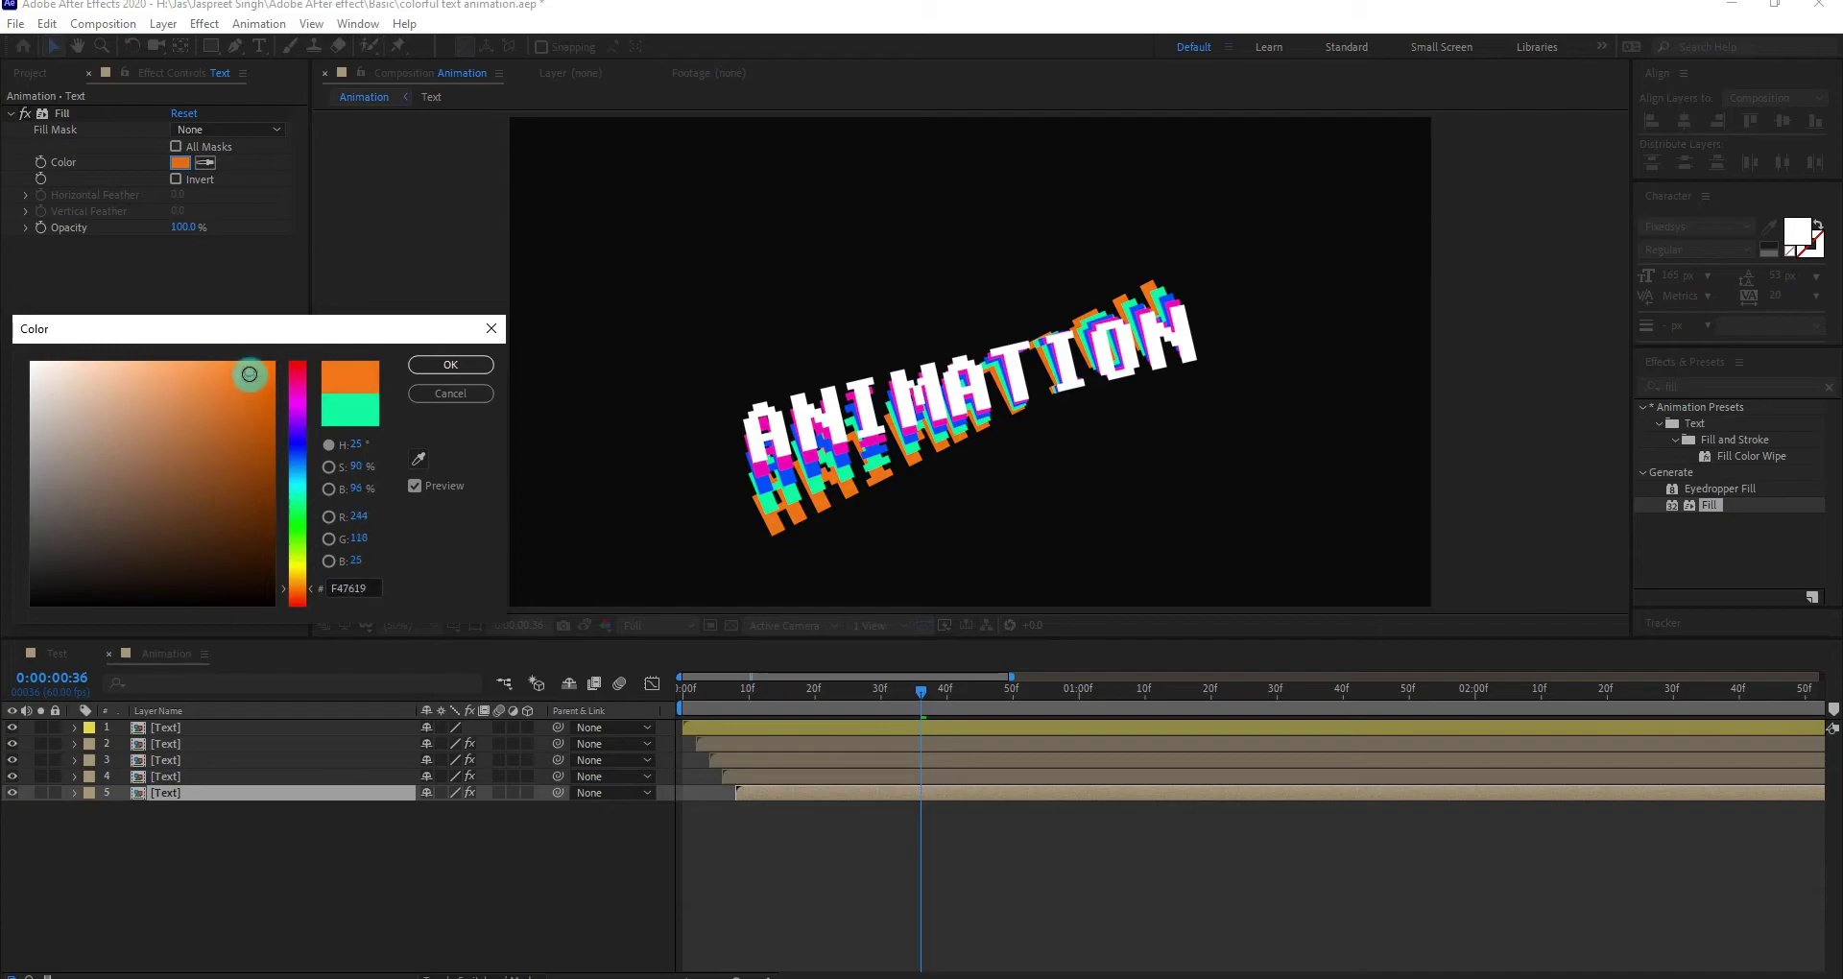
left_click(299, 582)
left_click(450, 365)
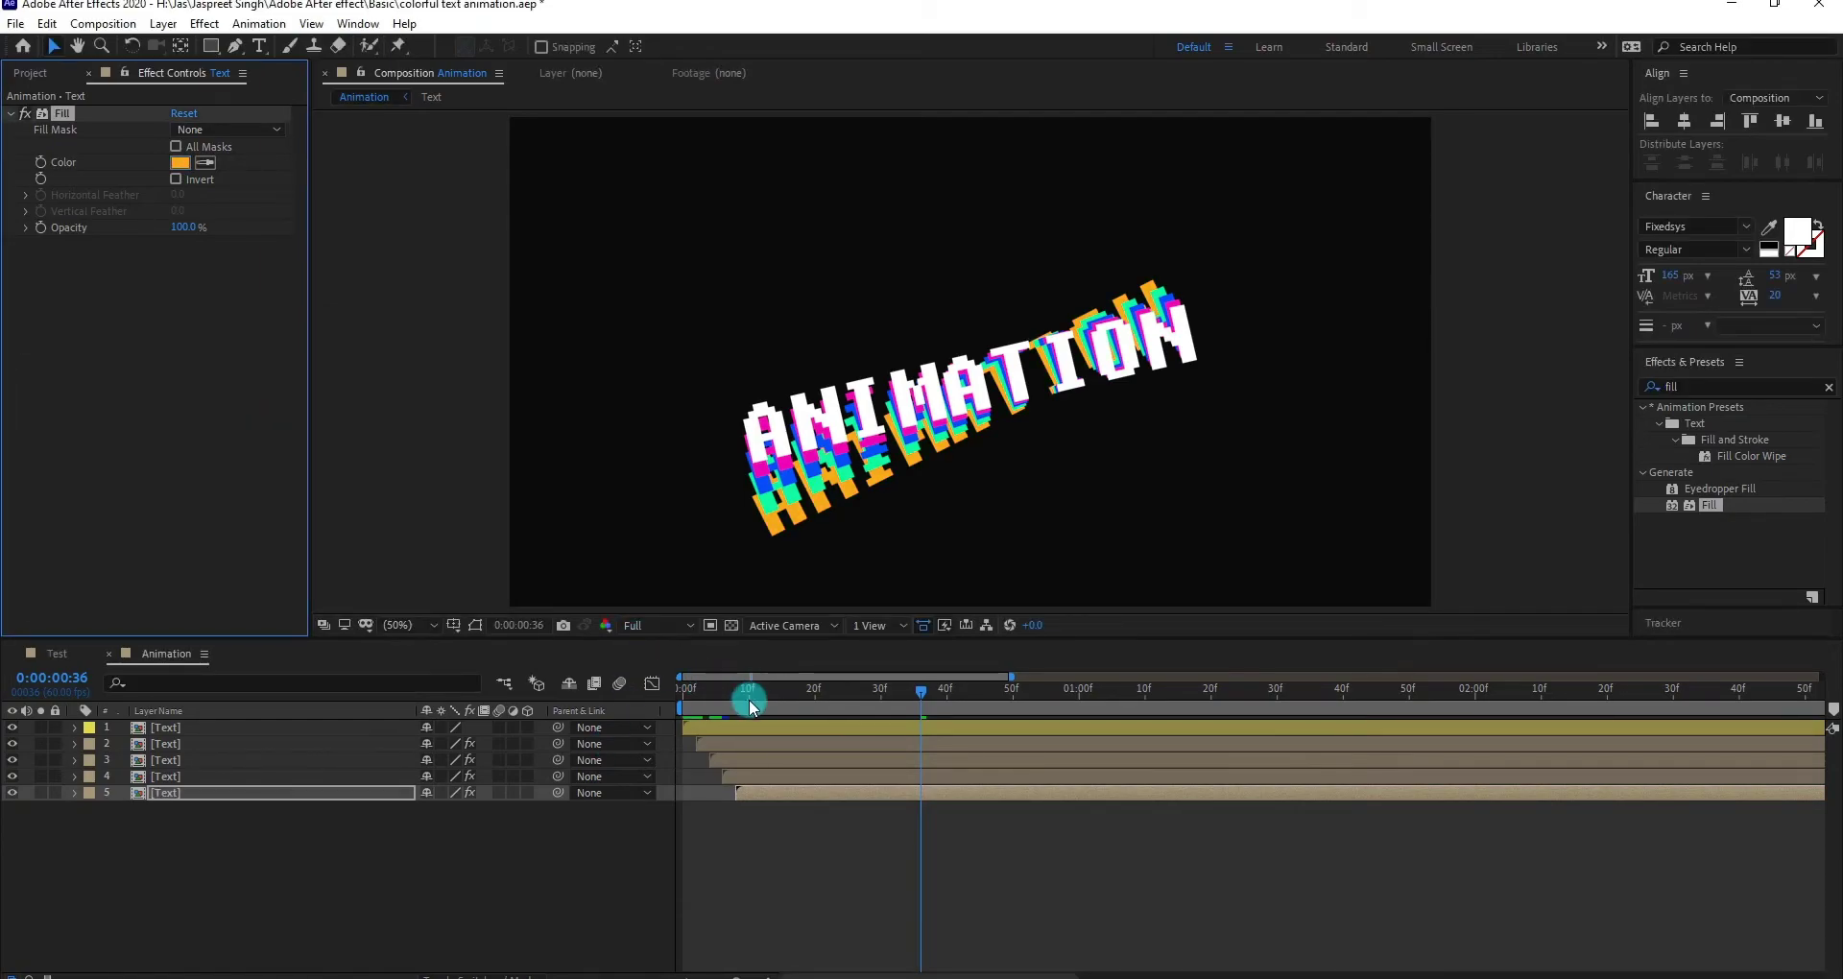
left_click_drag(749, 699, 1072, 716)
- In the Text precomp, move the Scale keyframes earlier (0% near 1:24), then preview in Animation
left_click(173, 729)
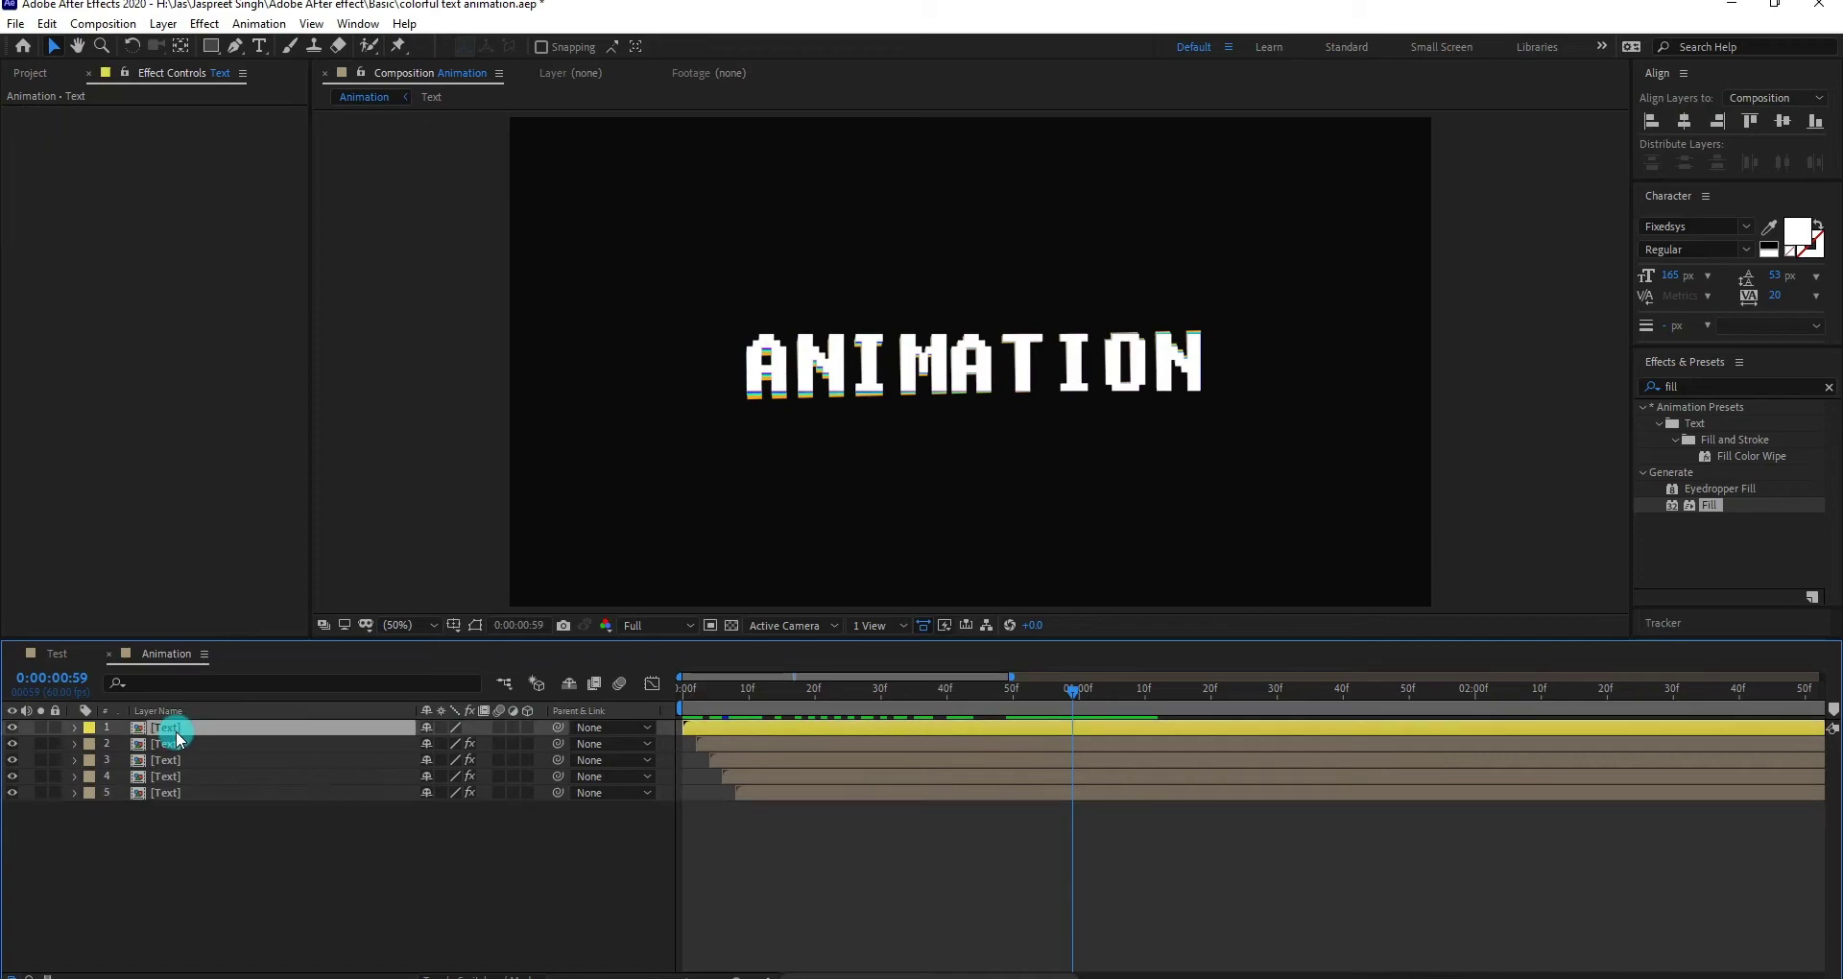
double_click(177, 739)
key("u")
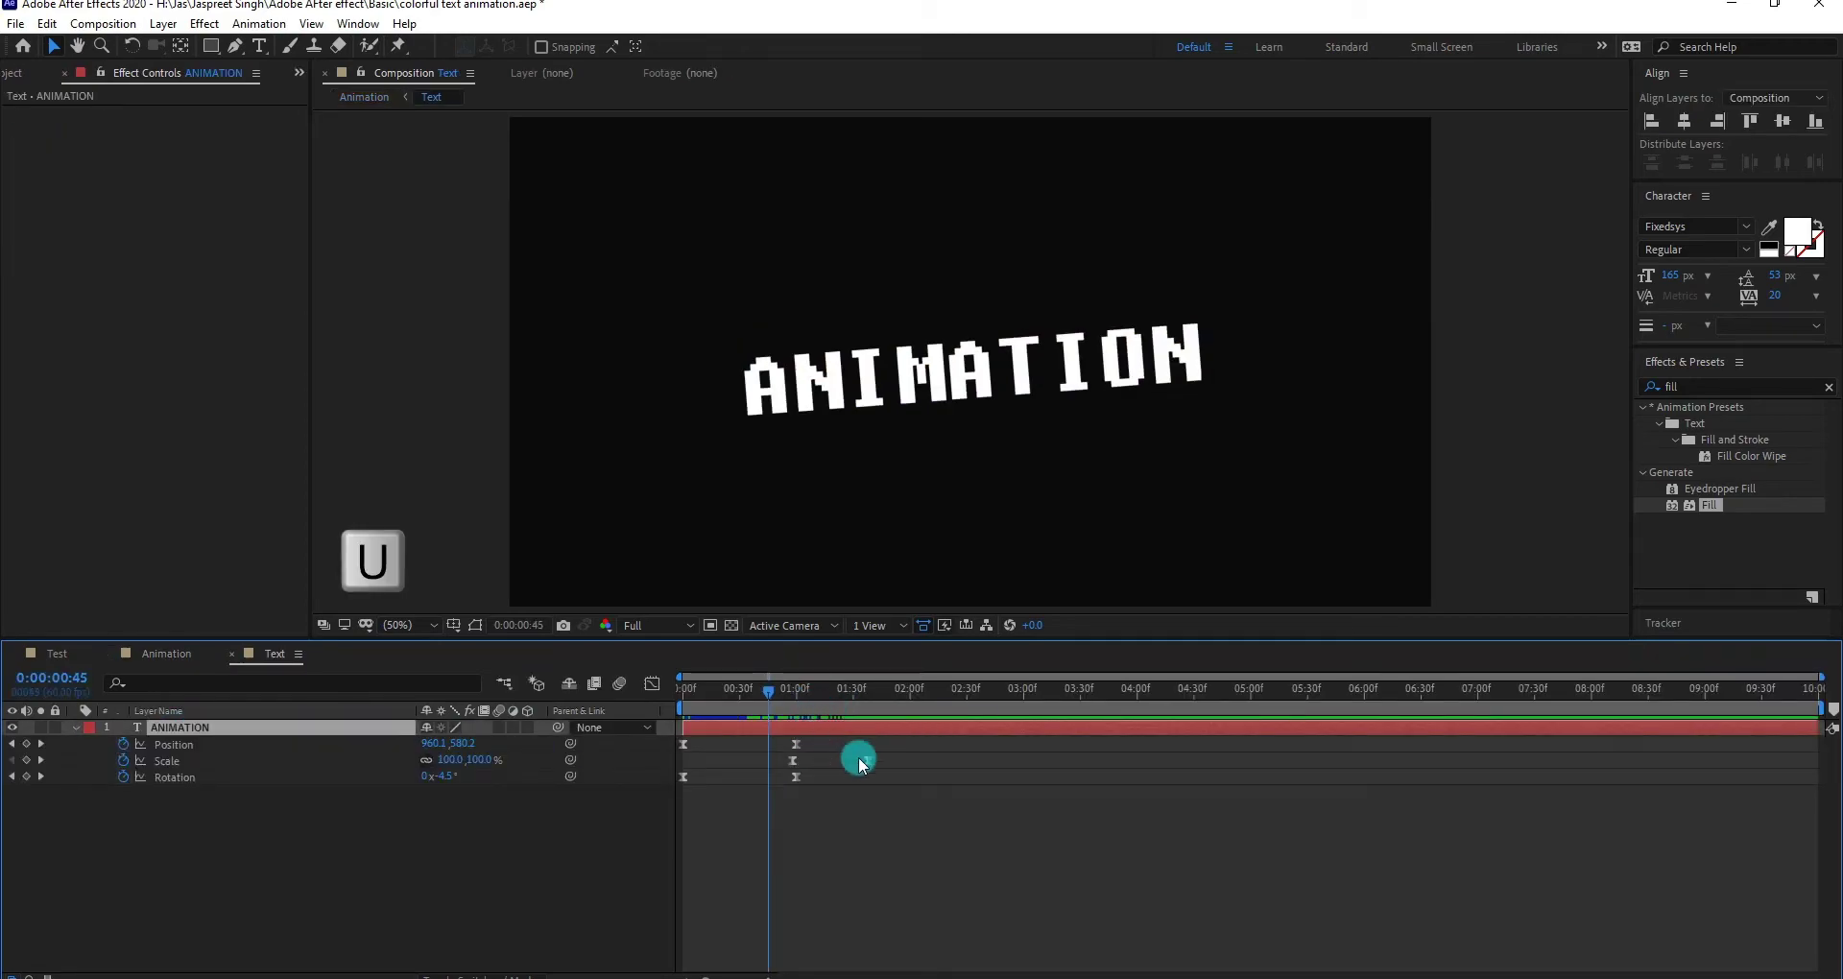
left_click_drag(858, 759, 787, 764)
mouse_move(773, 691)
left_mouse_down()
mouse_move(754, 694)
mouse_move(814, 698)
mouse_move(758, 700)
mouse_move(789, 707)
left_mouse_up()
left_click_drag(845, 762, 837, 763)
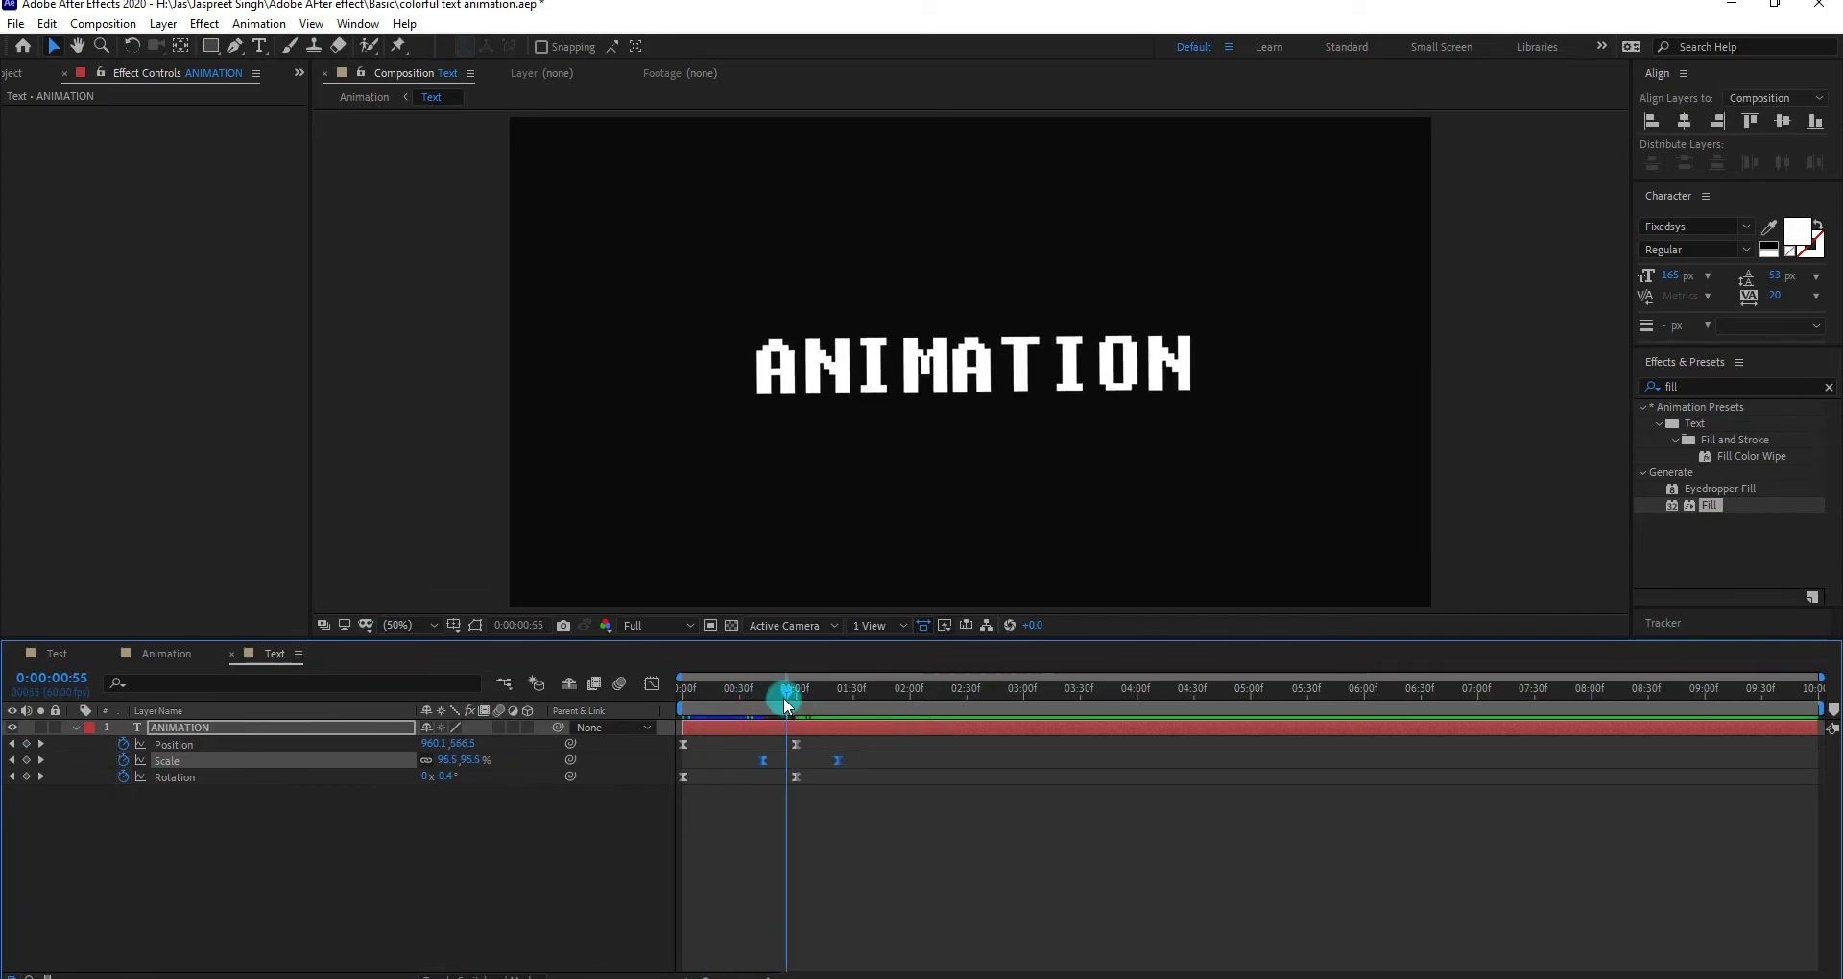
left_click_drag(783, 697, 829, 711)
key("space")
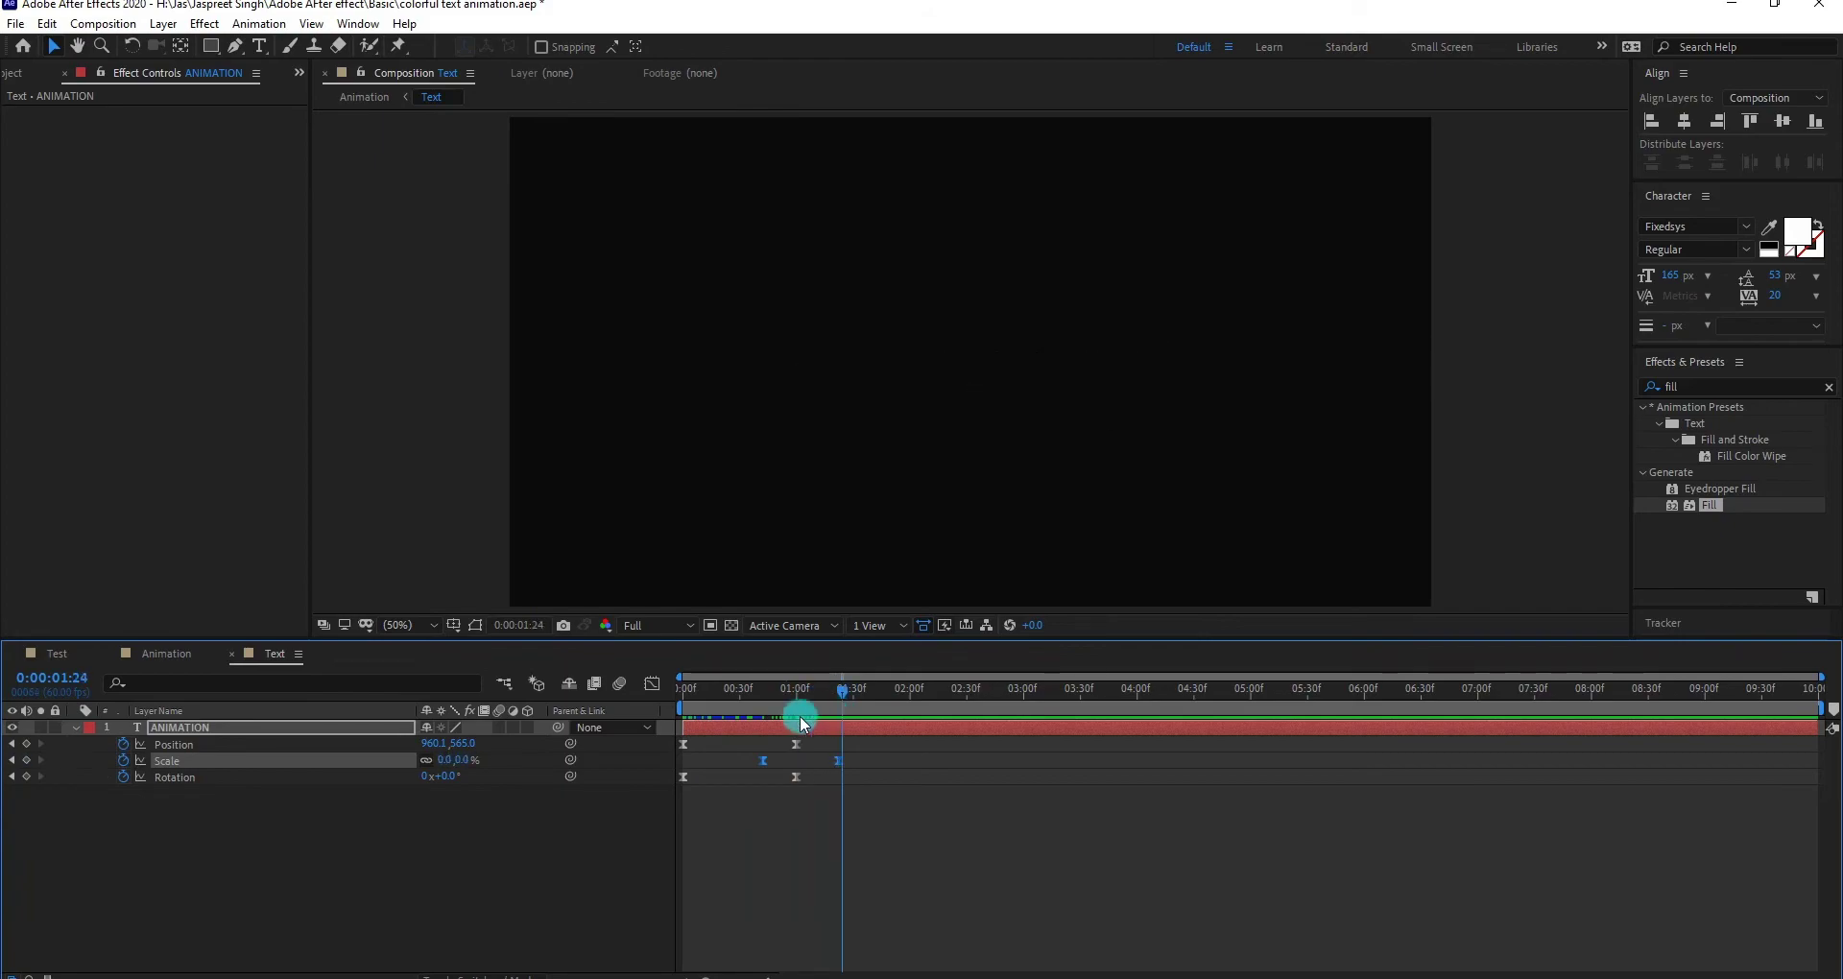
left_click(159, 650)
left_click_drag(758, 691, 981, 715)
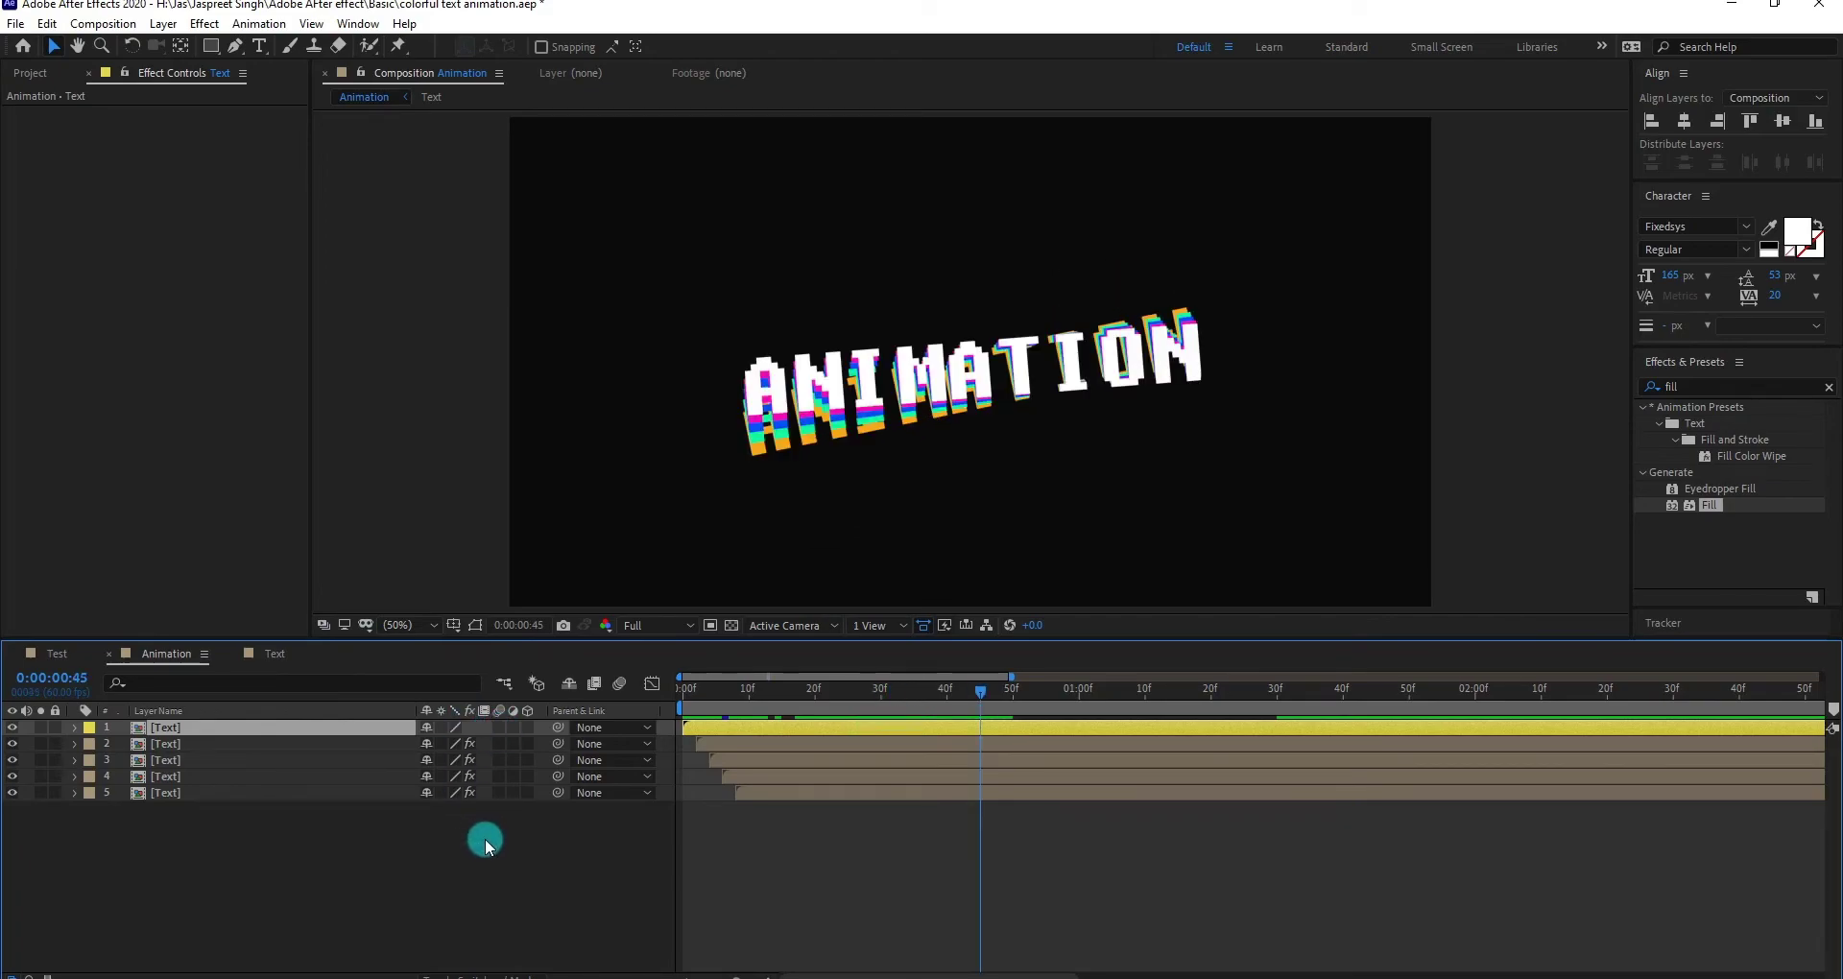
- Turn on motion blur for the four coloured text copies and scrub to preview the blurred motion
key("F4")
key("F4")
key("F4")
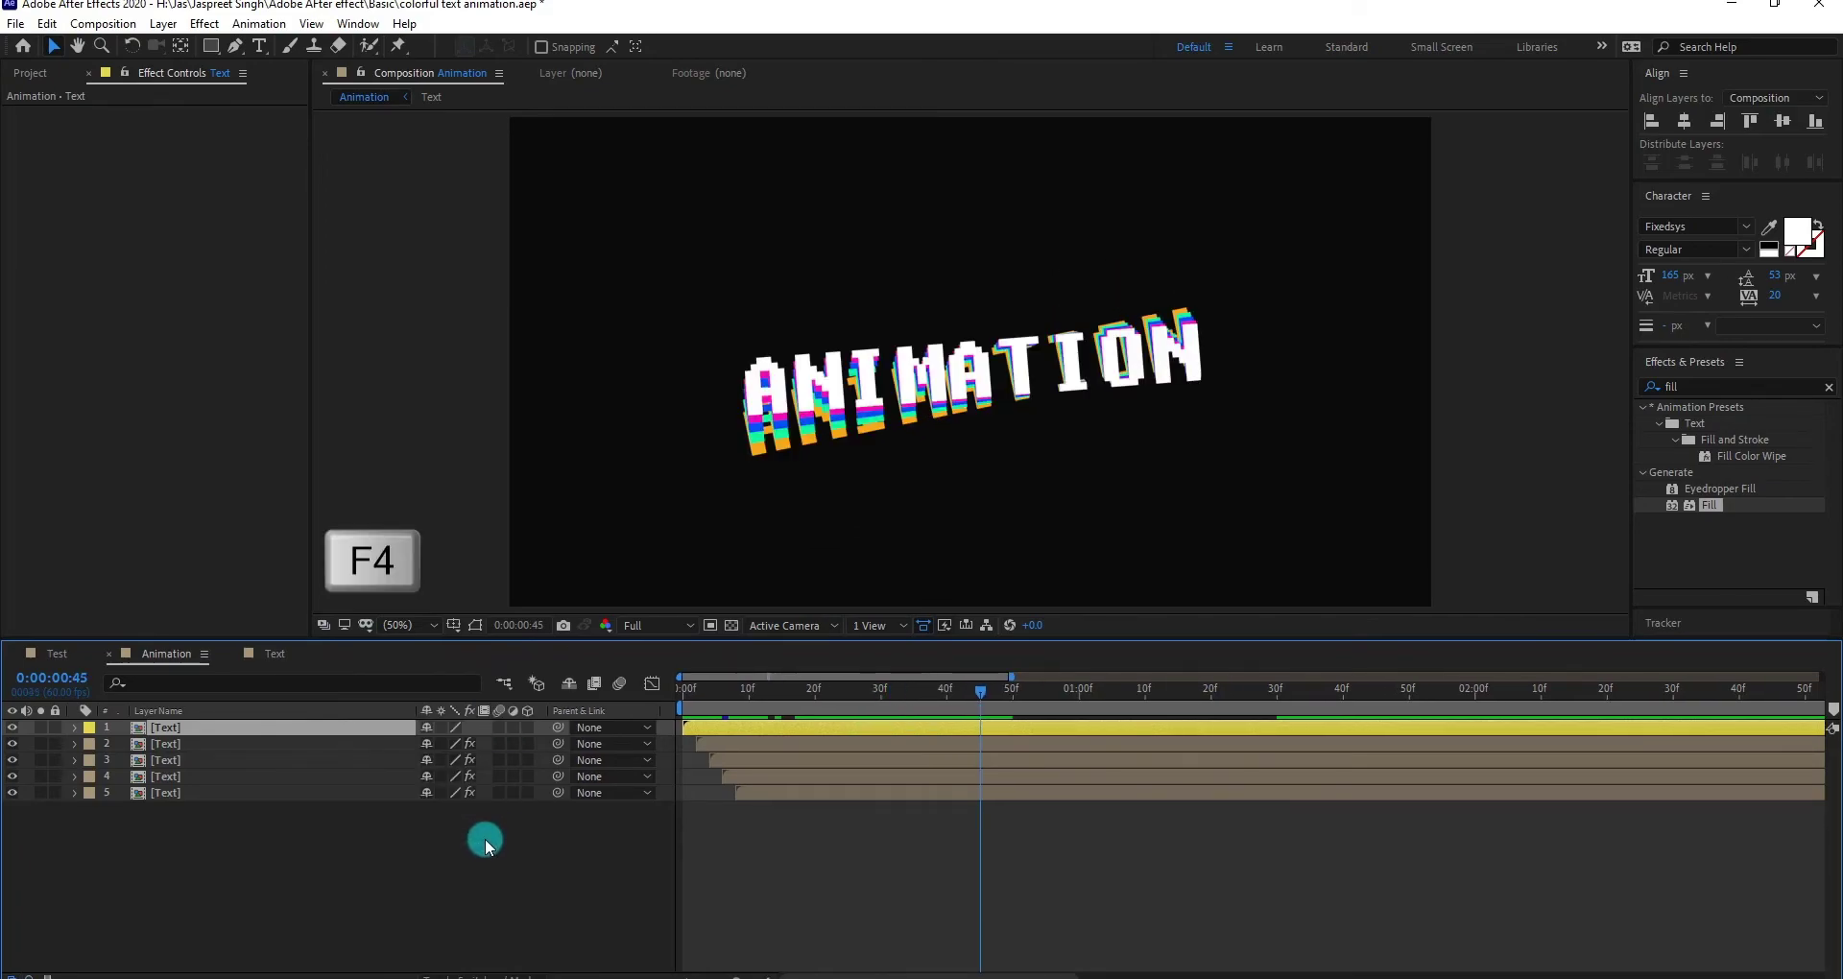
key("F4")
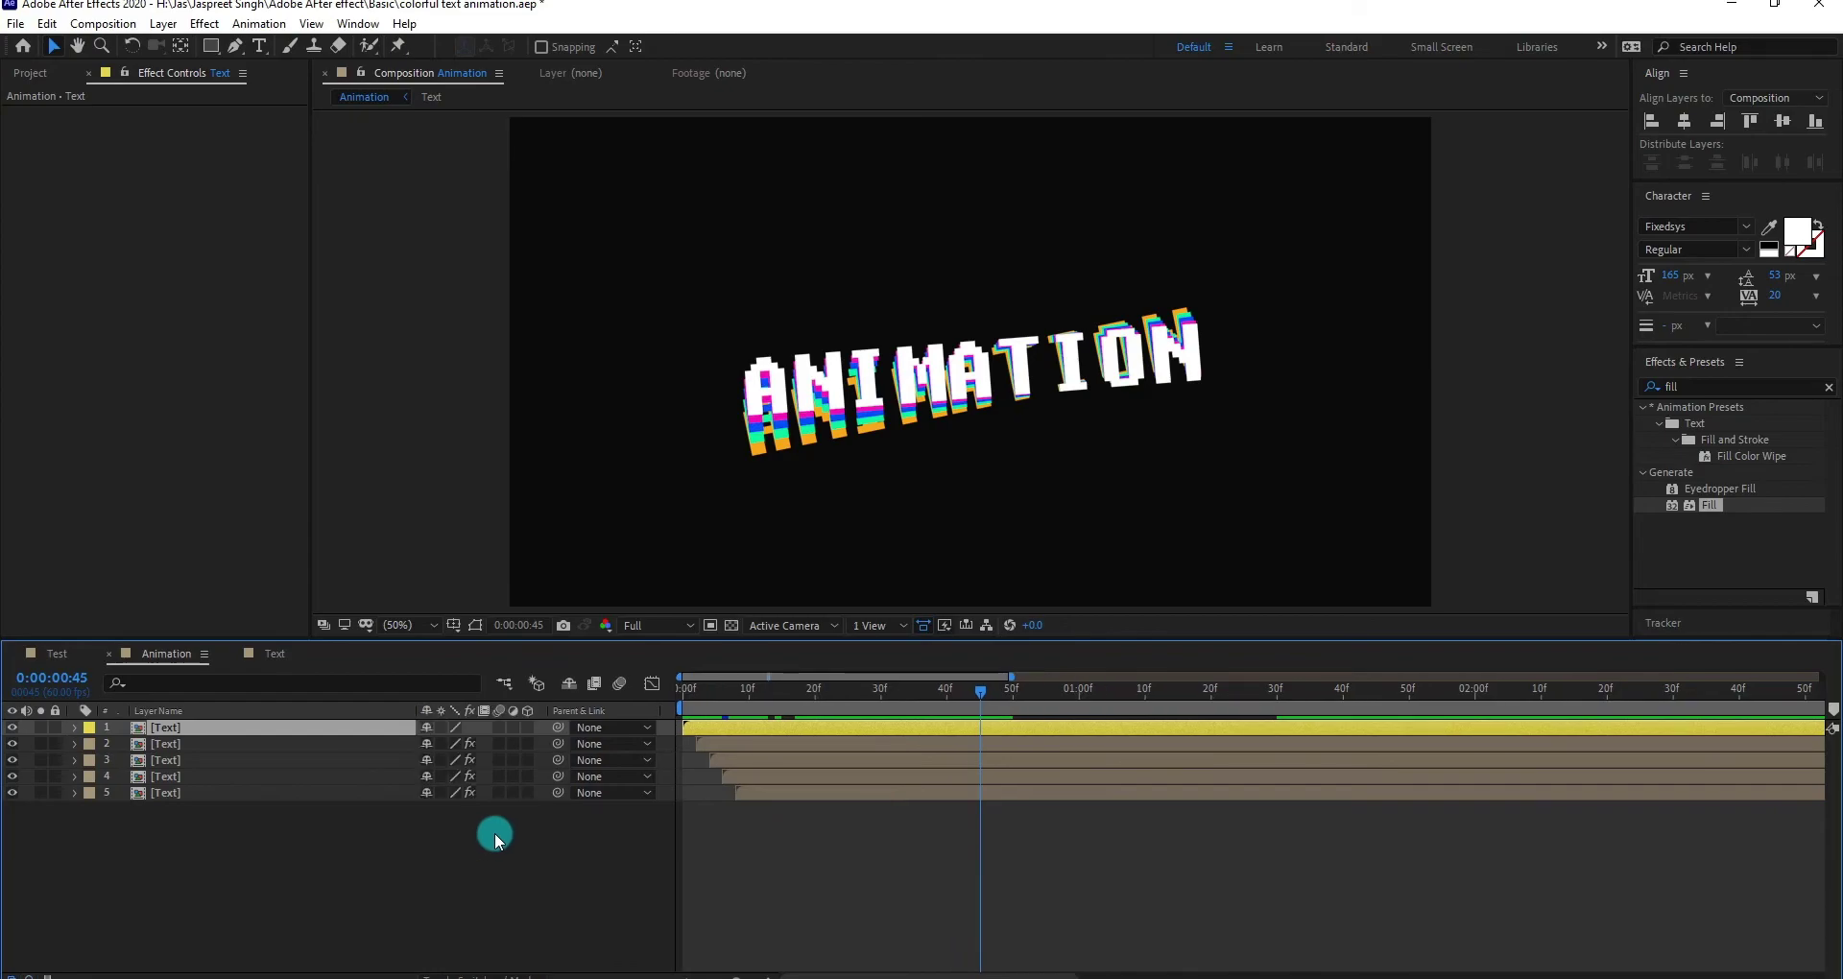
left_click_drag(499, 793, 499, 747)
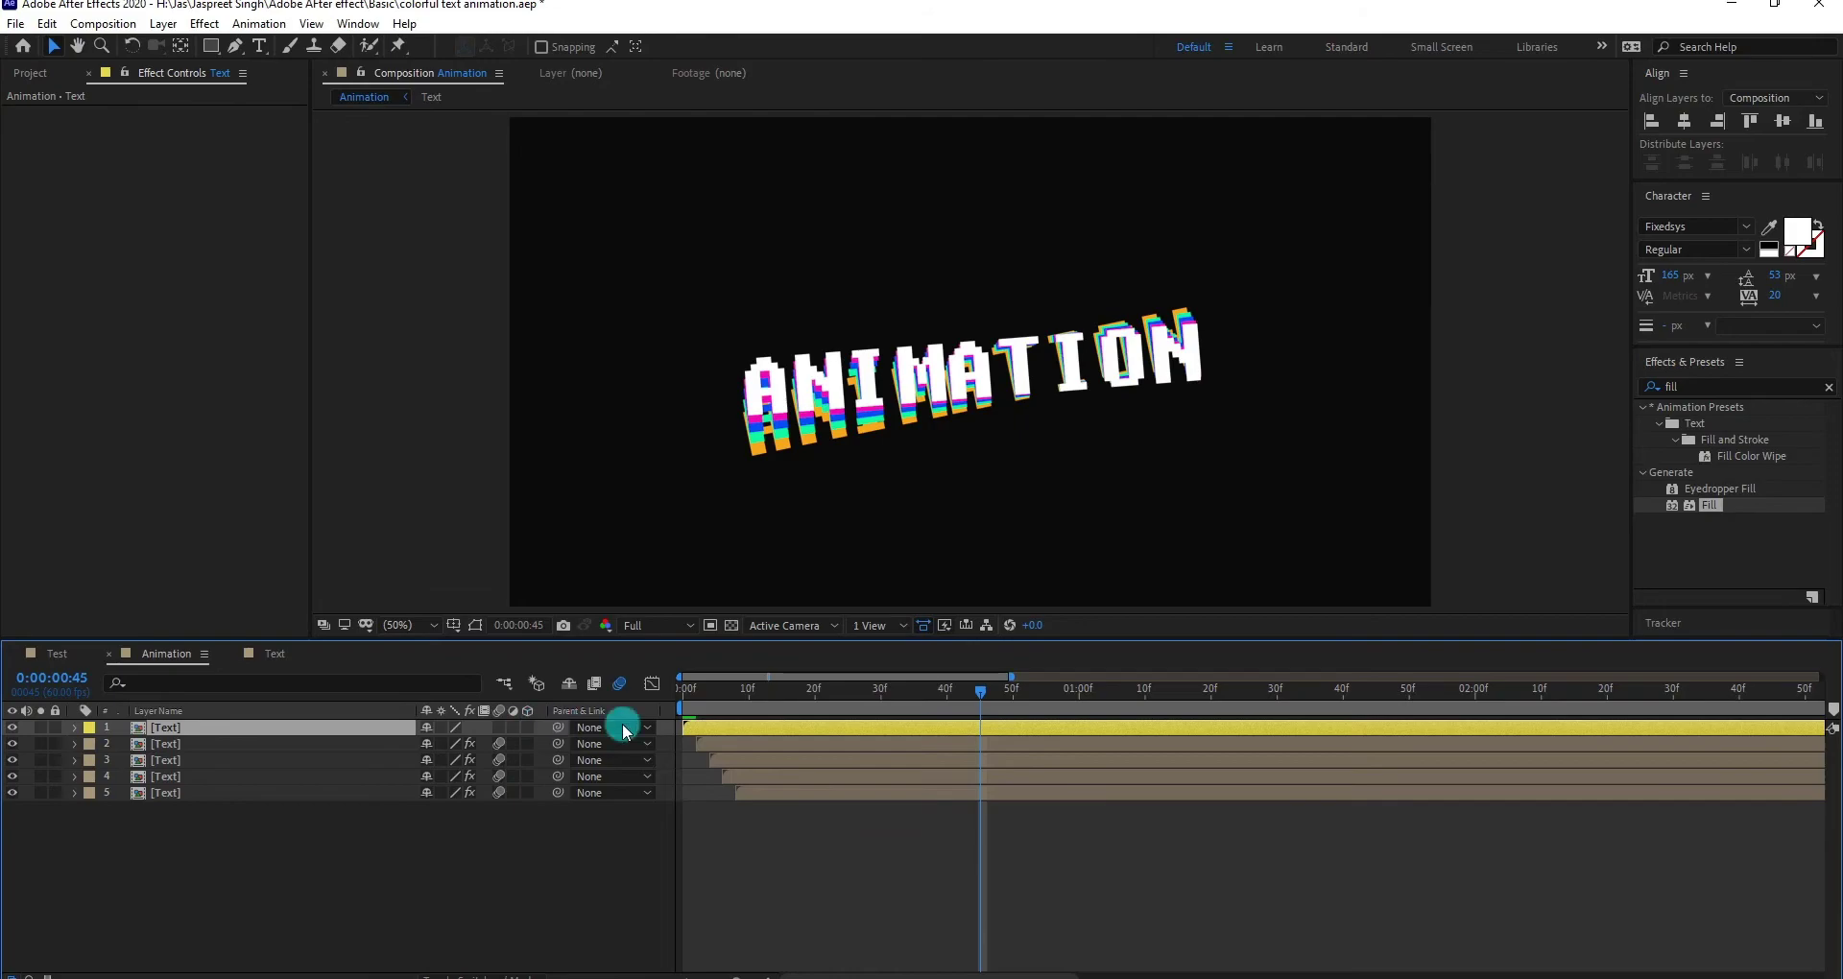
left_click_drag(793, 691, 894, 695)
- Apply the Drop Shadow effect to the top text layer
left_click(248, 728)
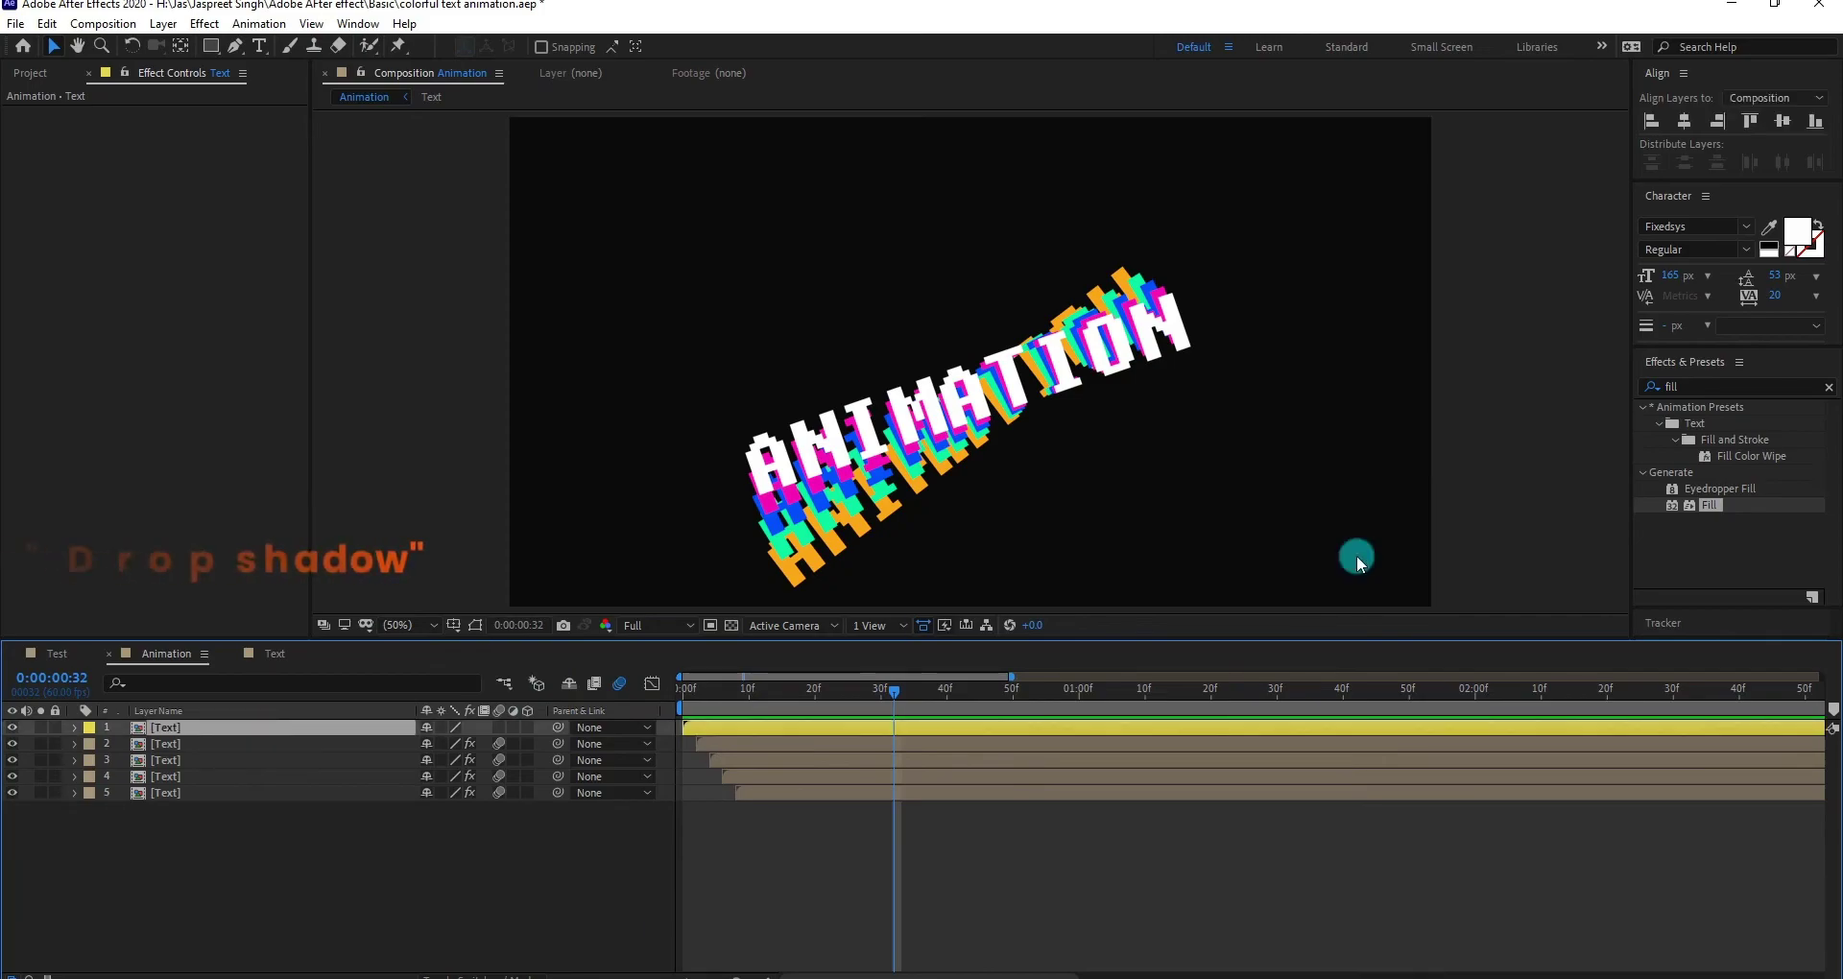
left_click(1670, 386)
type("drop")
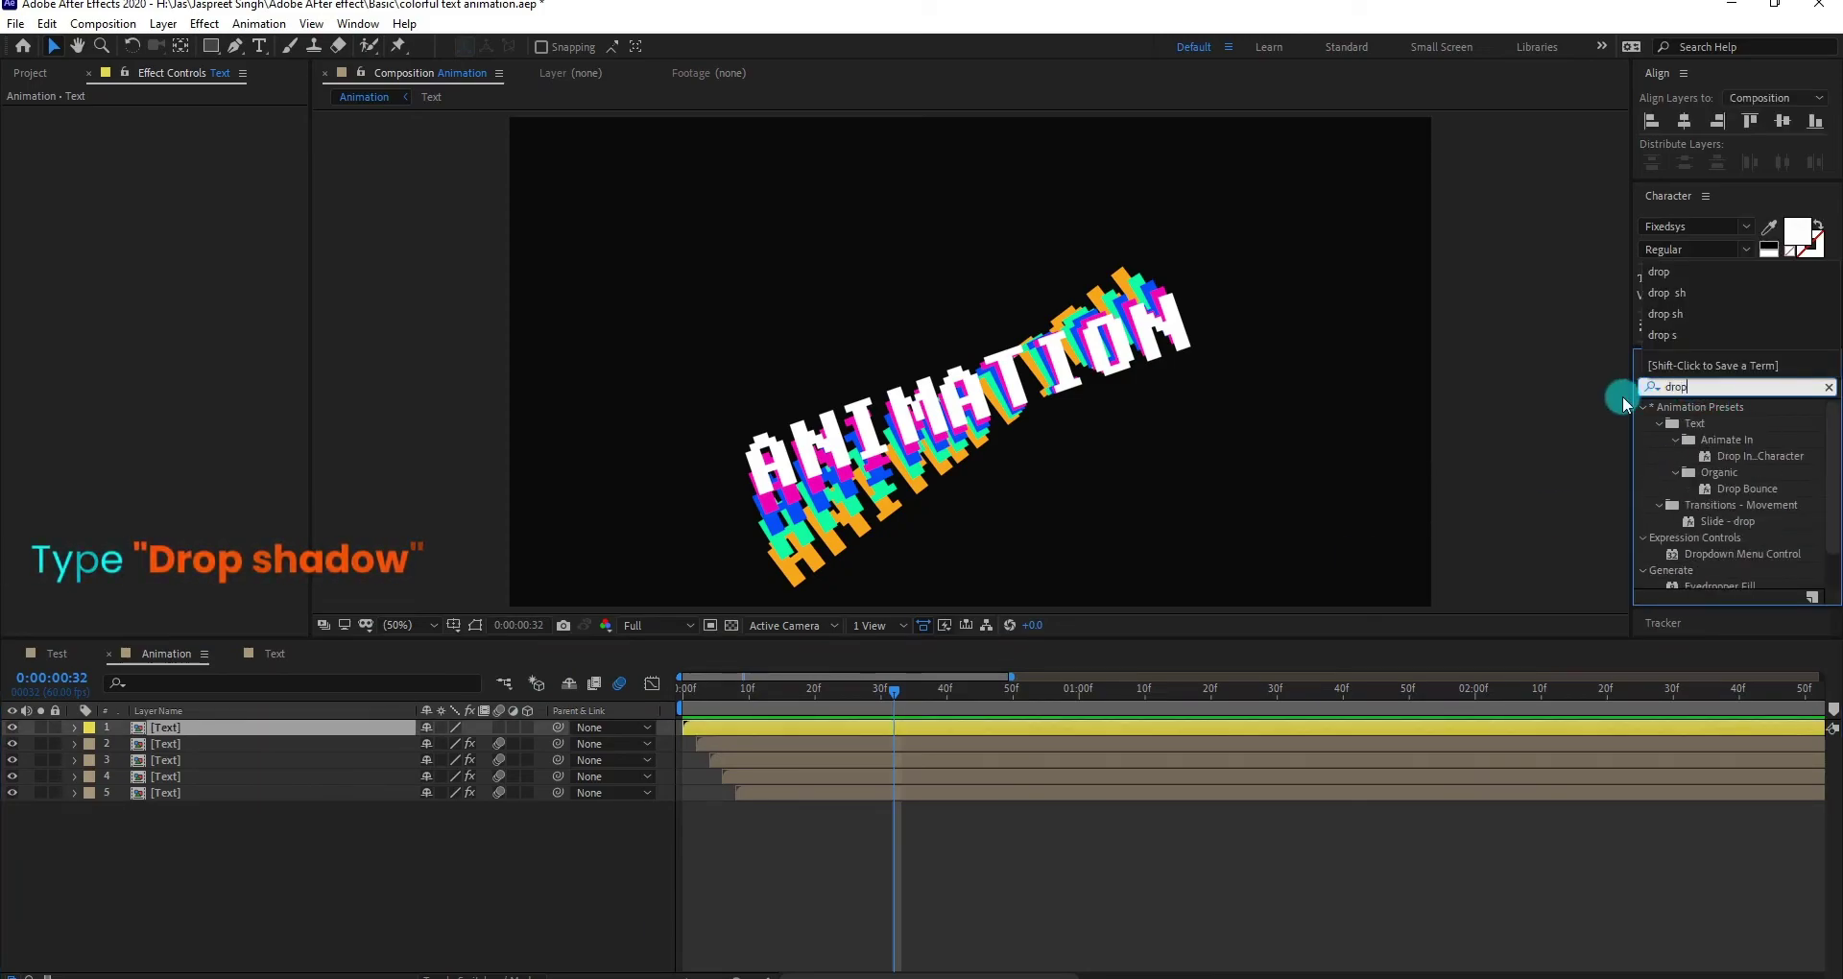
type(" shadow")
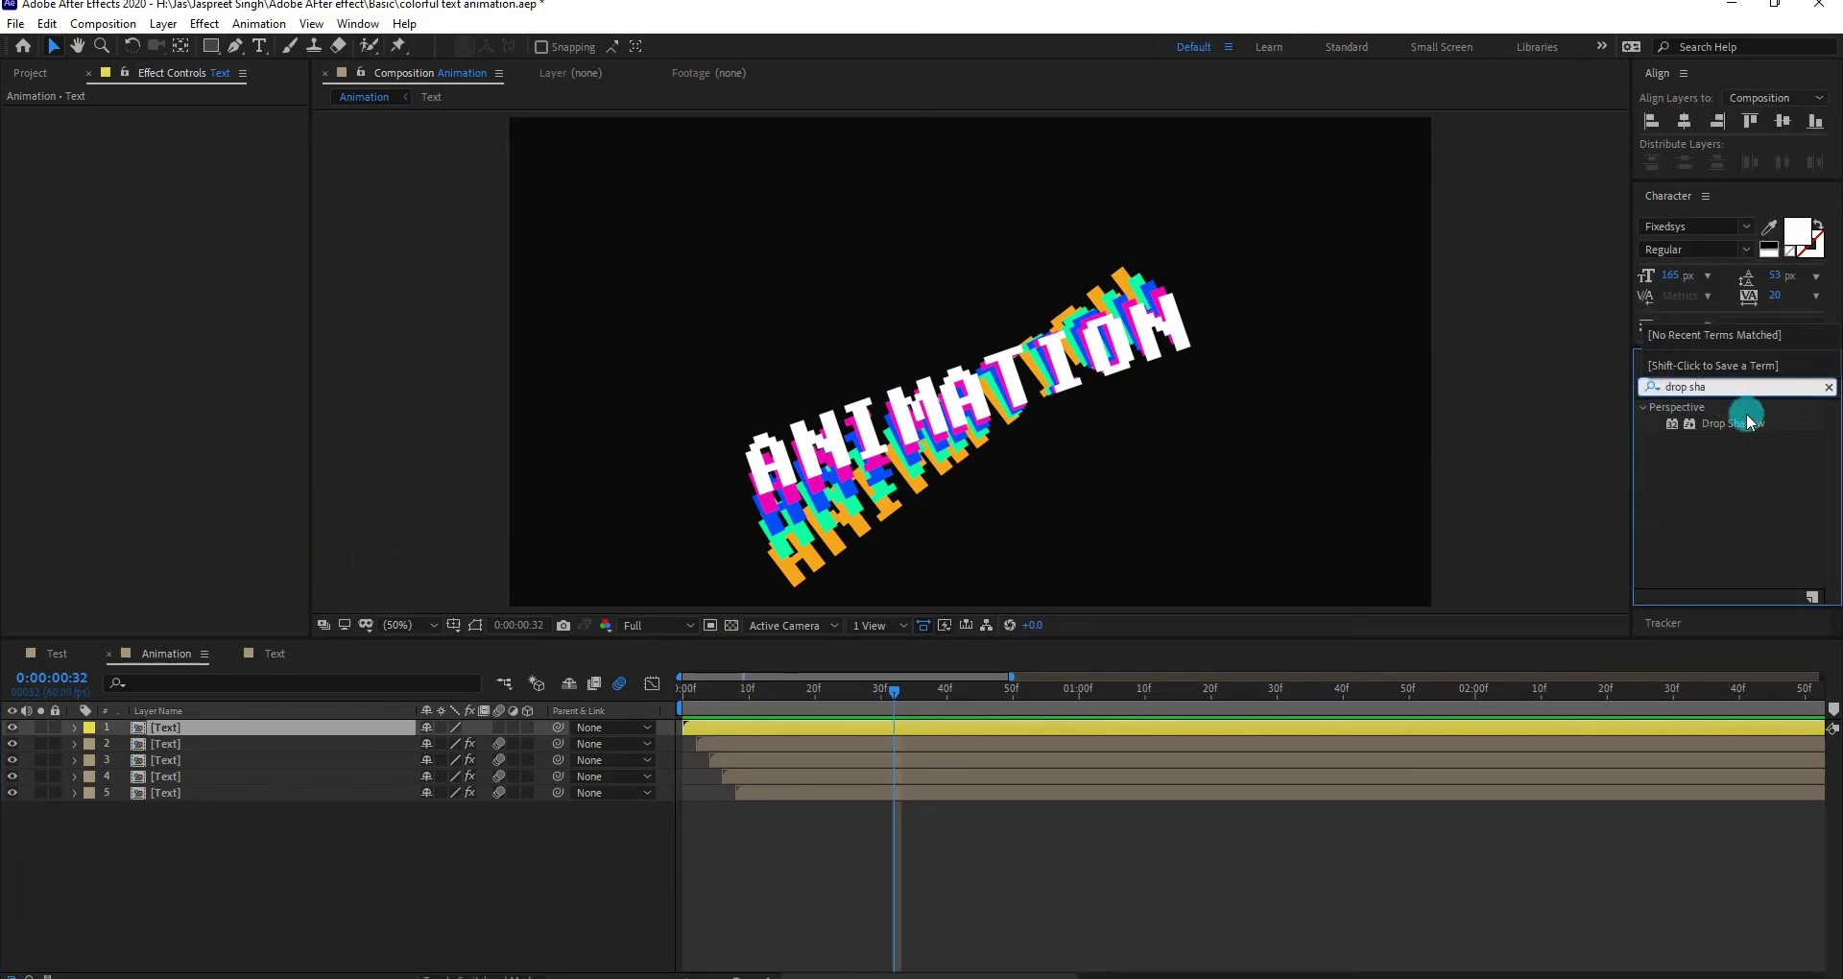
double_click(1747, 413)
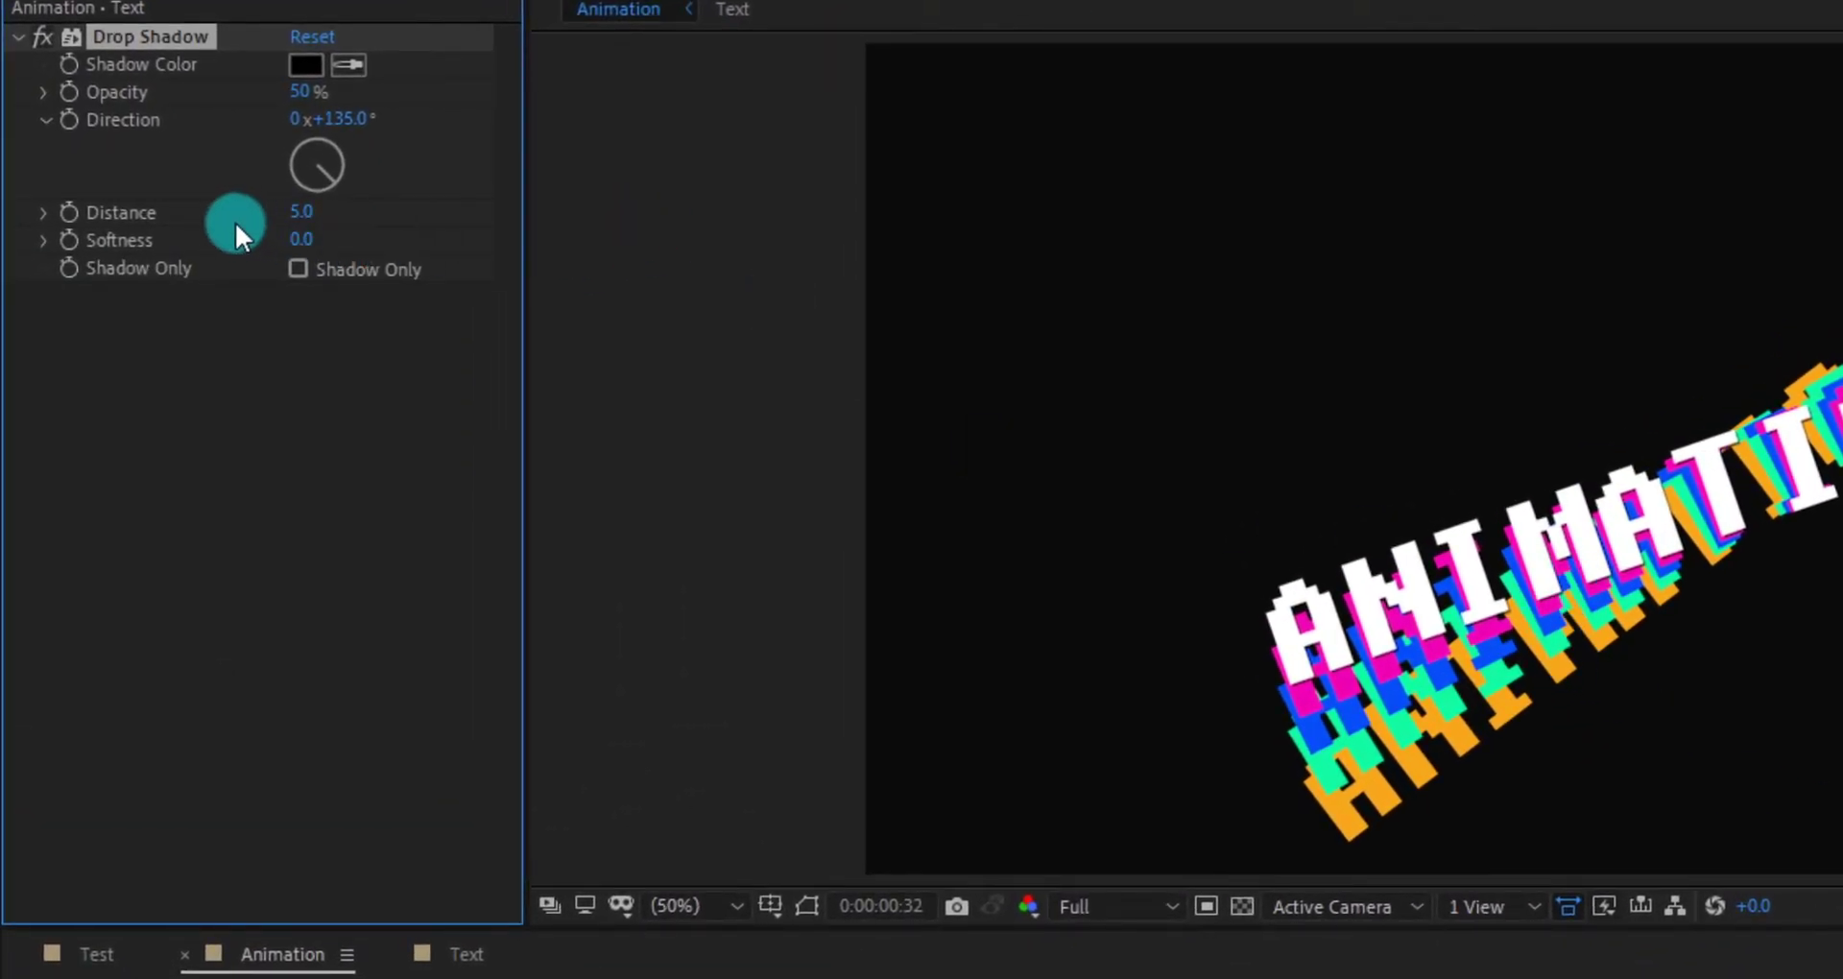
- Set the shadow to distance 10, softness 60, opacity 66% and direction 180°, then enlarge the distance
left_click(306, 207)
type("10")
key("Return")
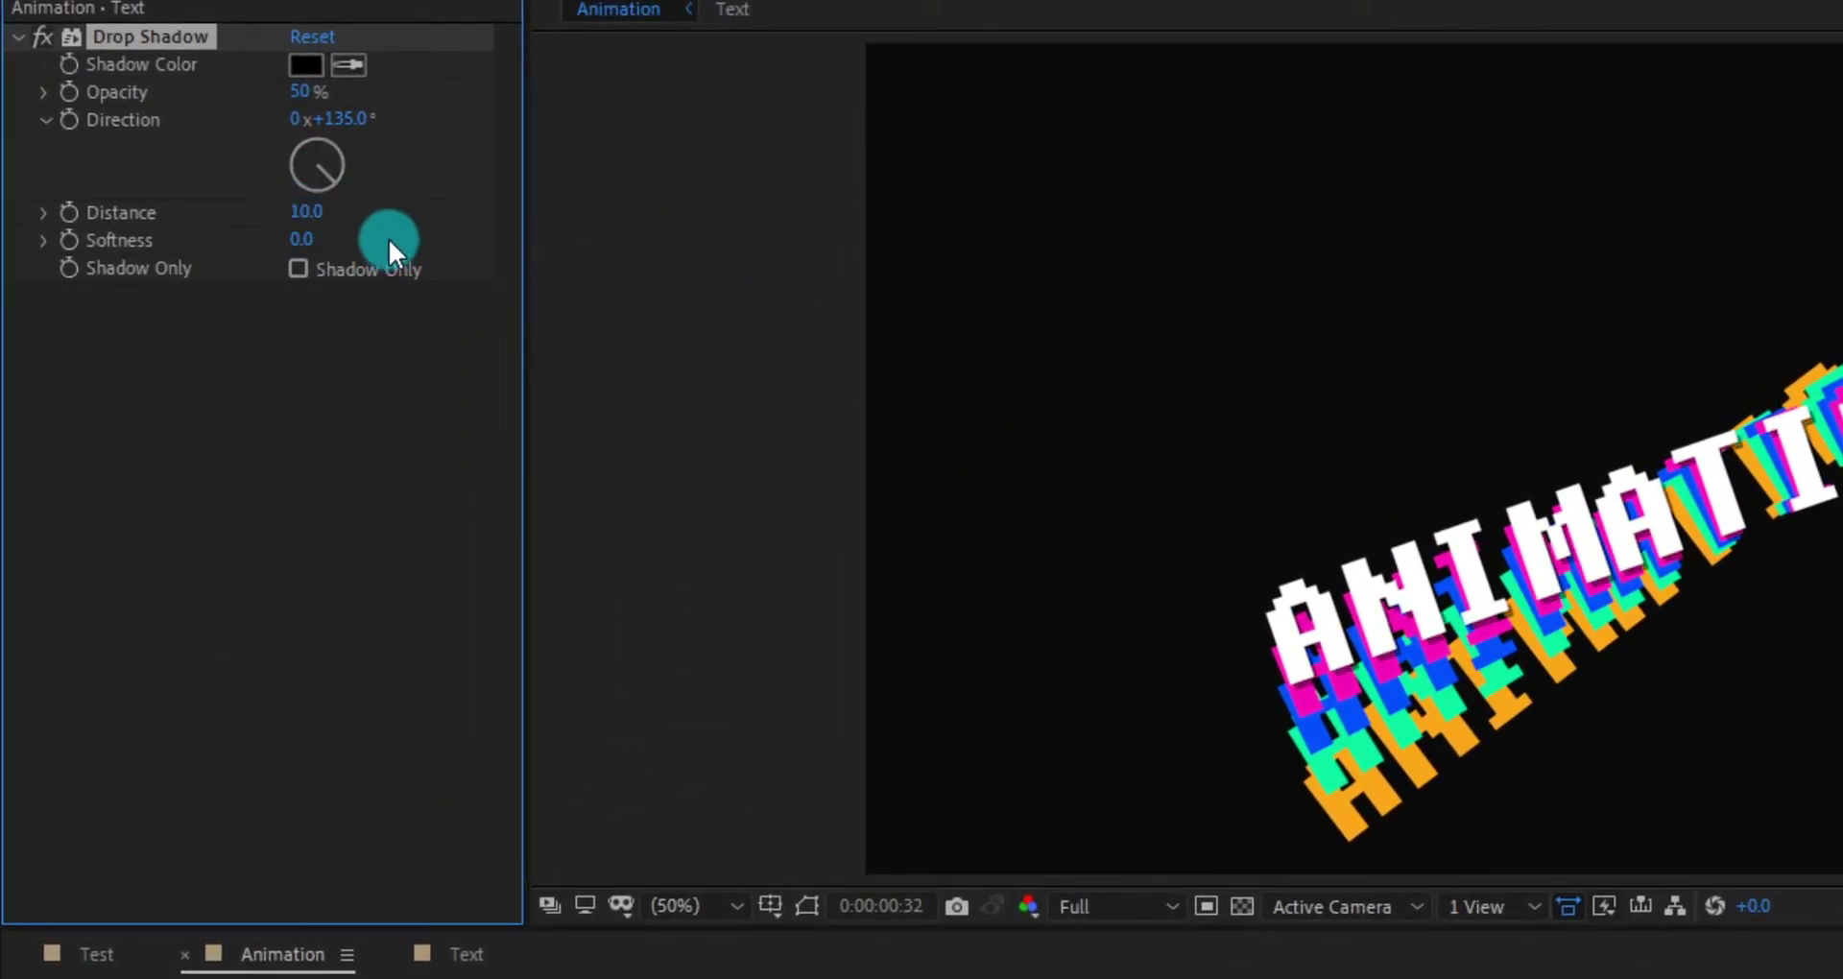
type("60")
key("Return")
left_click_drag(313, 95, 373, 90)
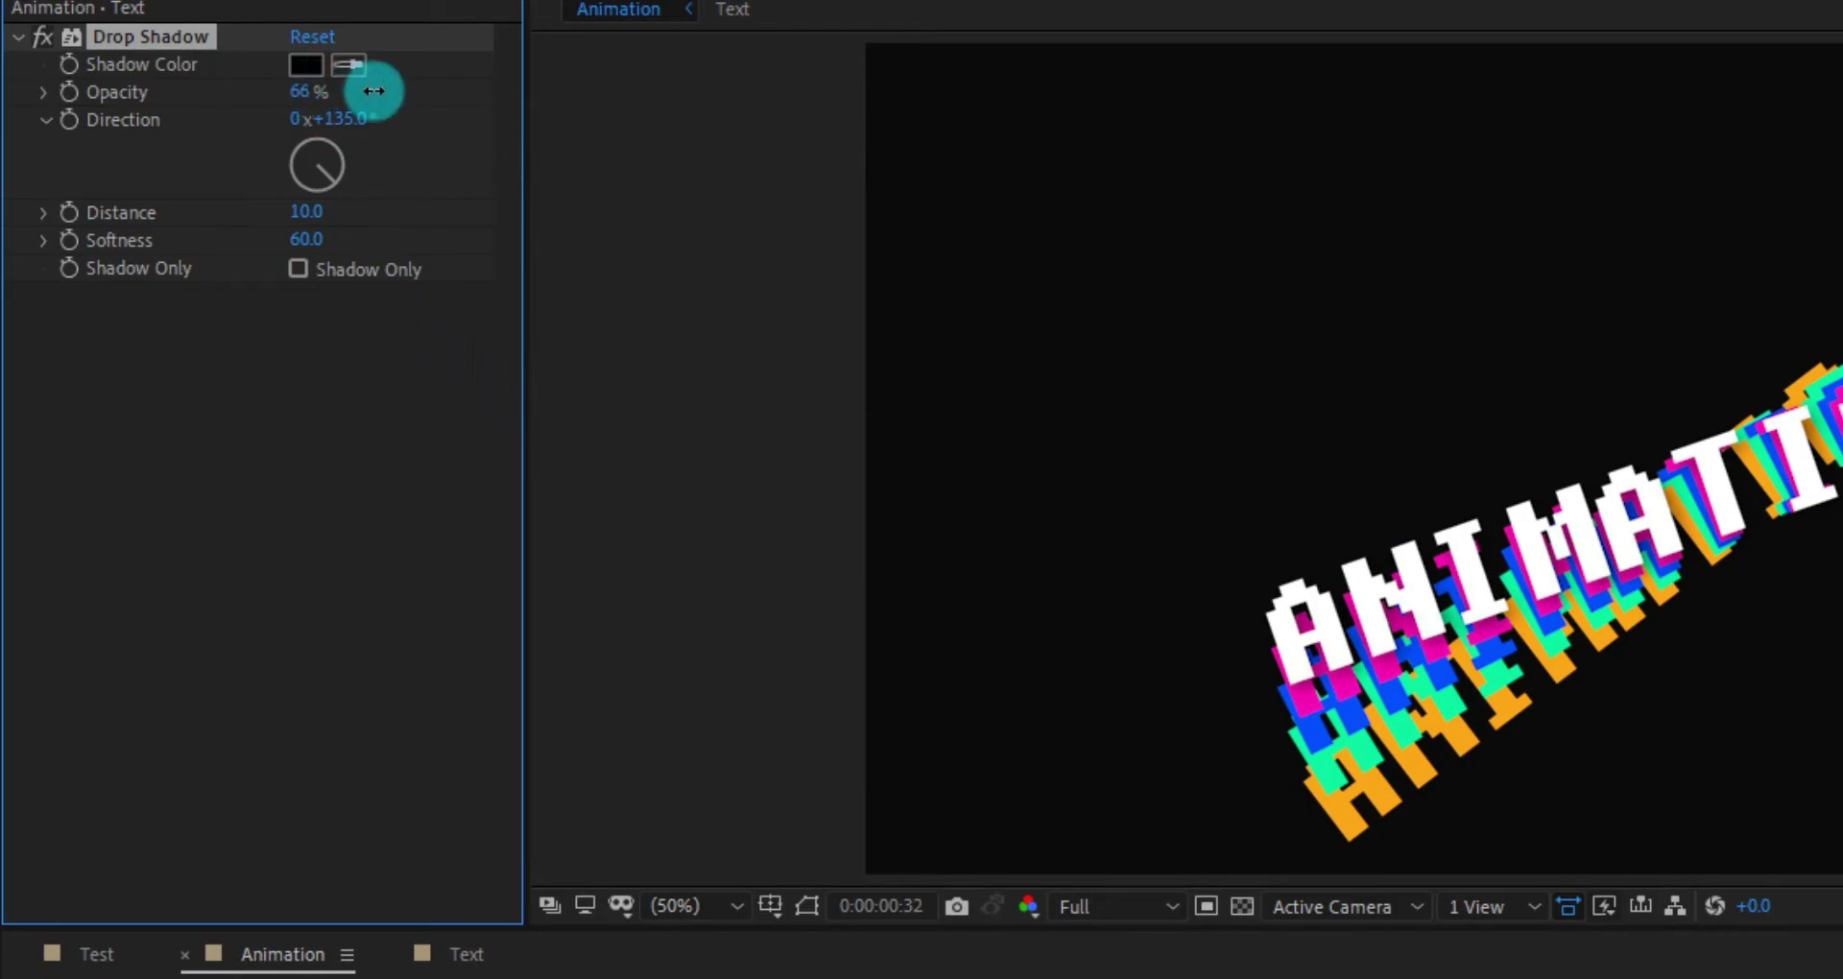
left_click_drag(334, 177, 317, 227)
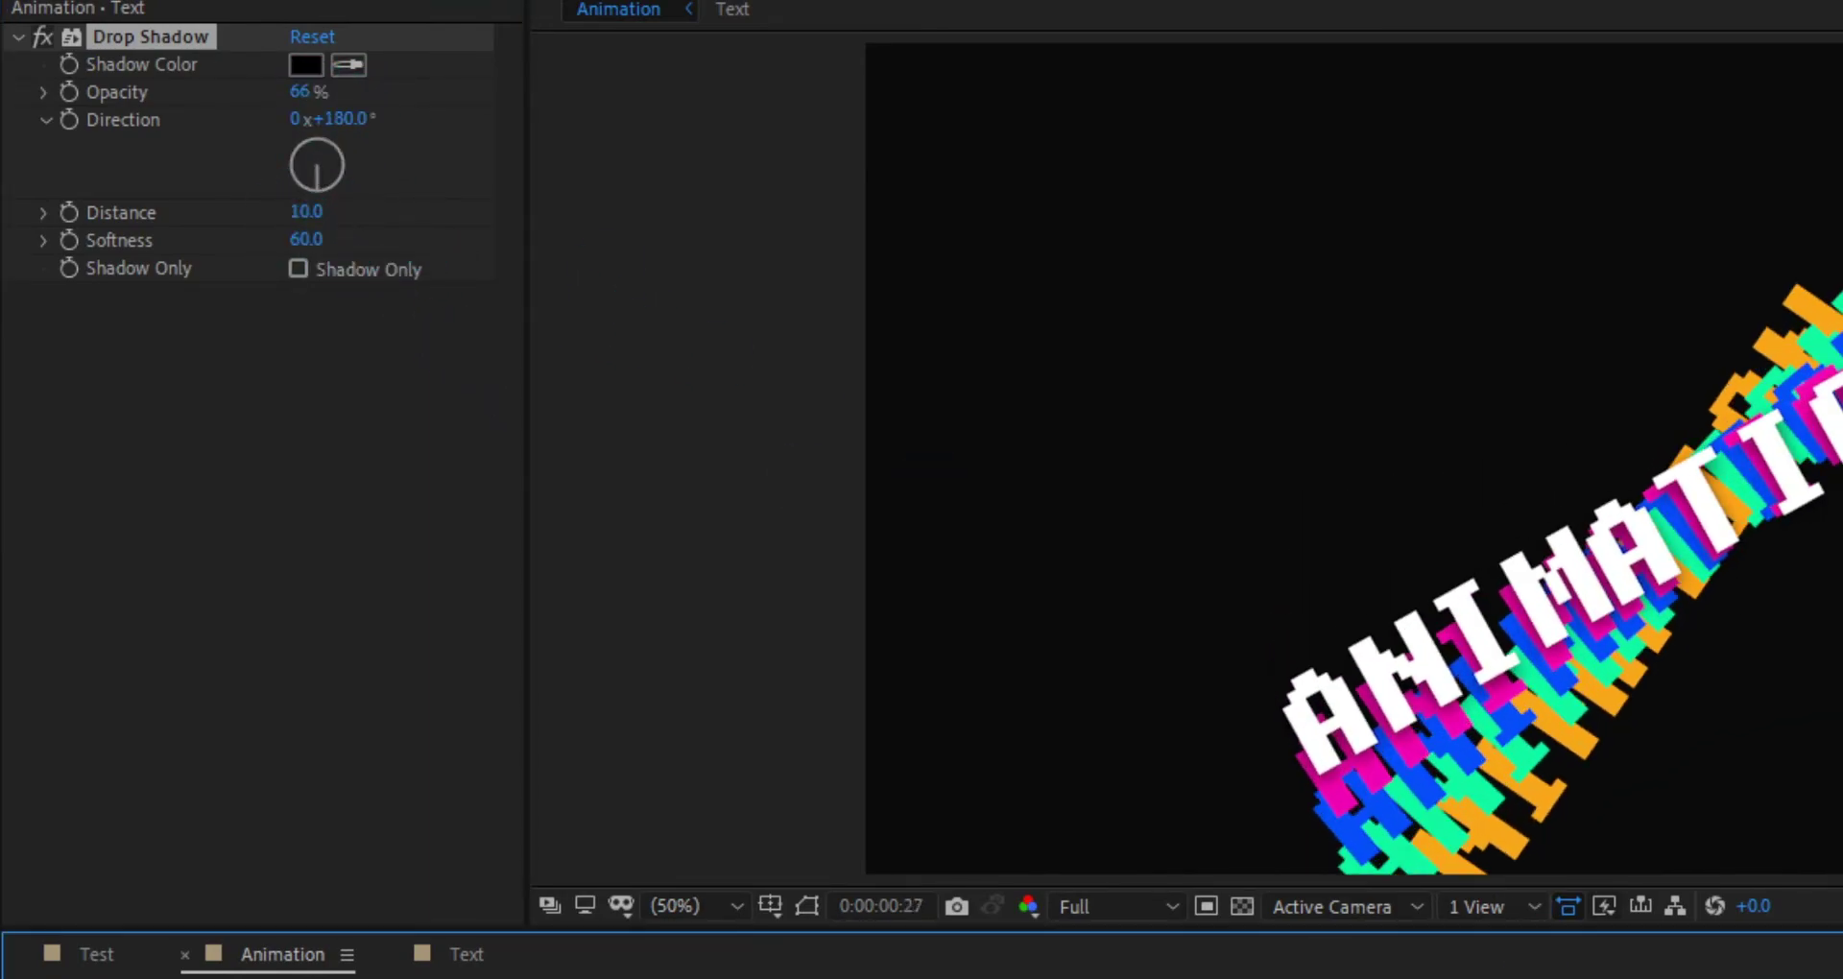
left_click_drag(308, 214, 324, 218)
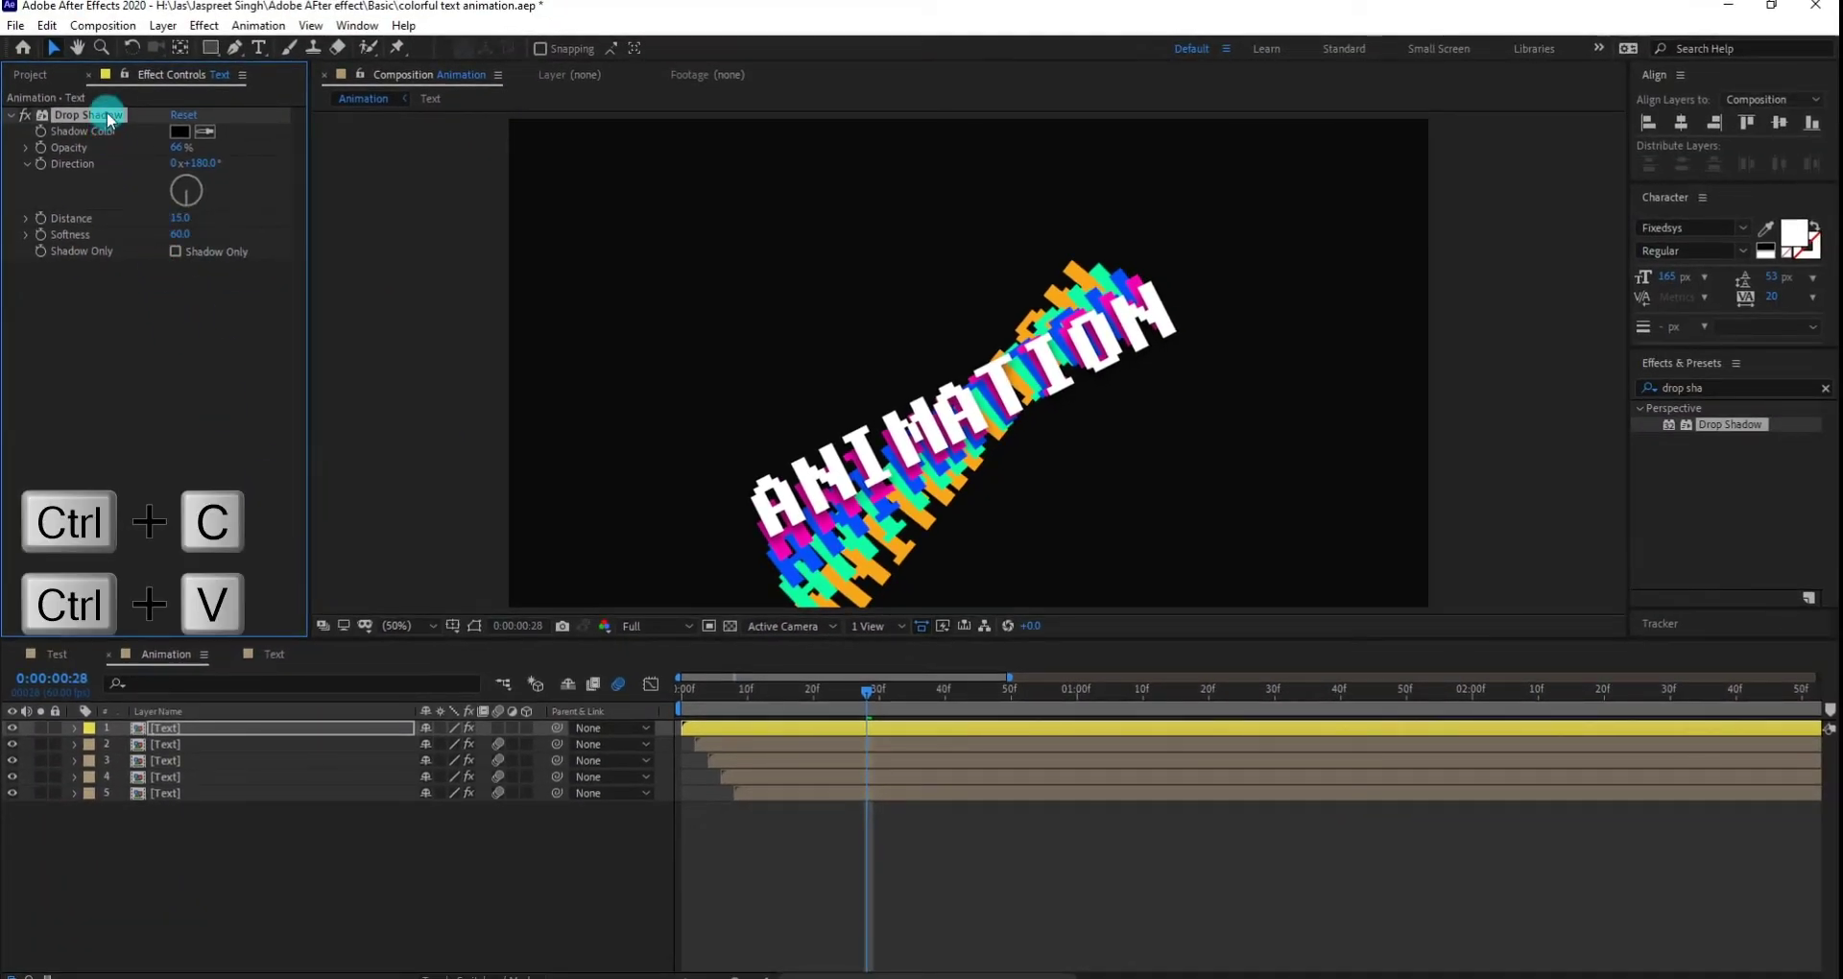
- Paste the top layer's Drop Shadow onto layer 2 and check its distance
left_click(193, 309)
left_click(165, 745)
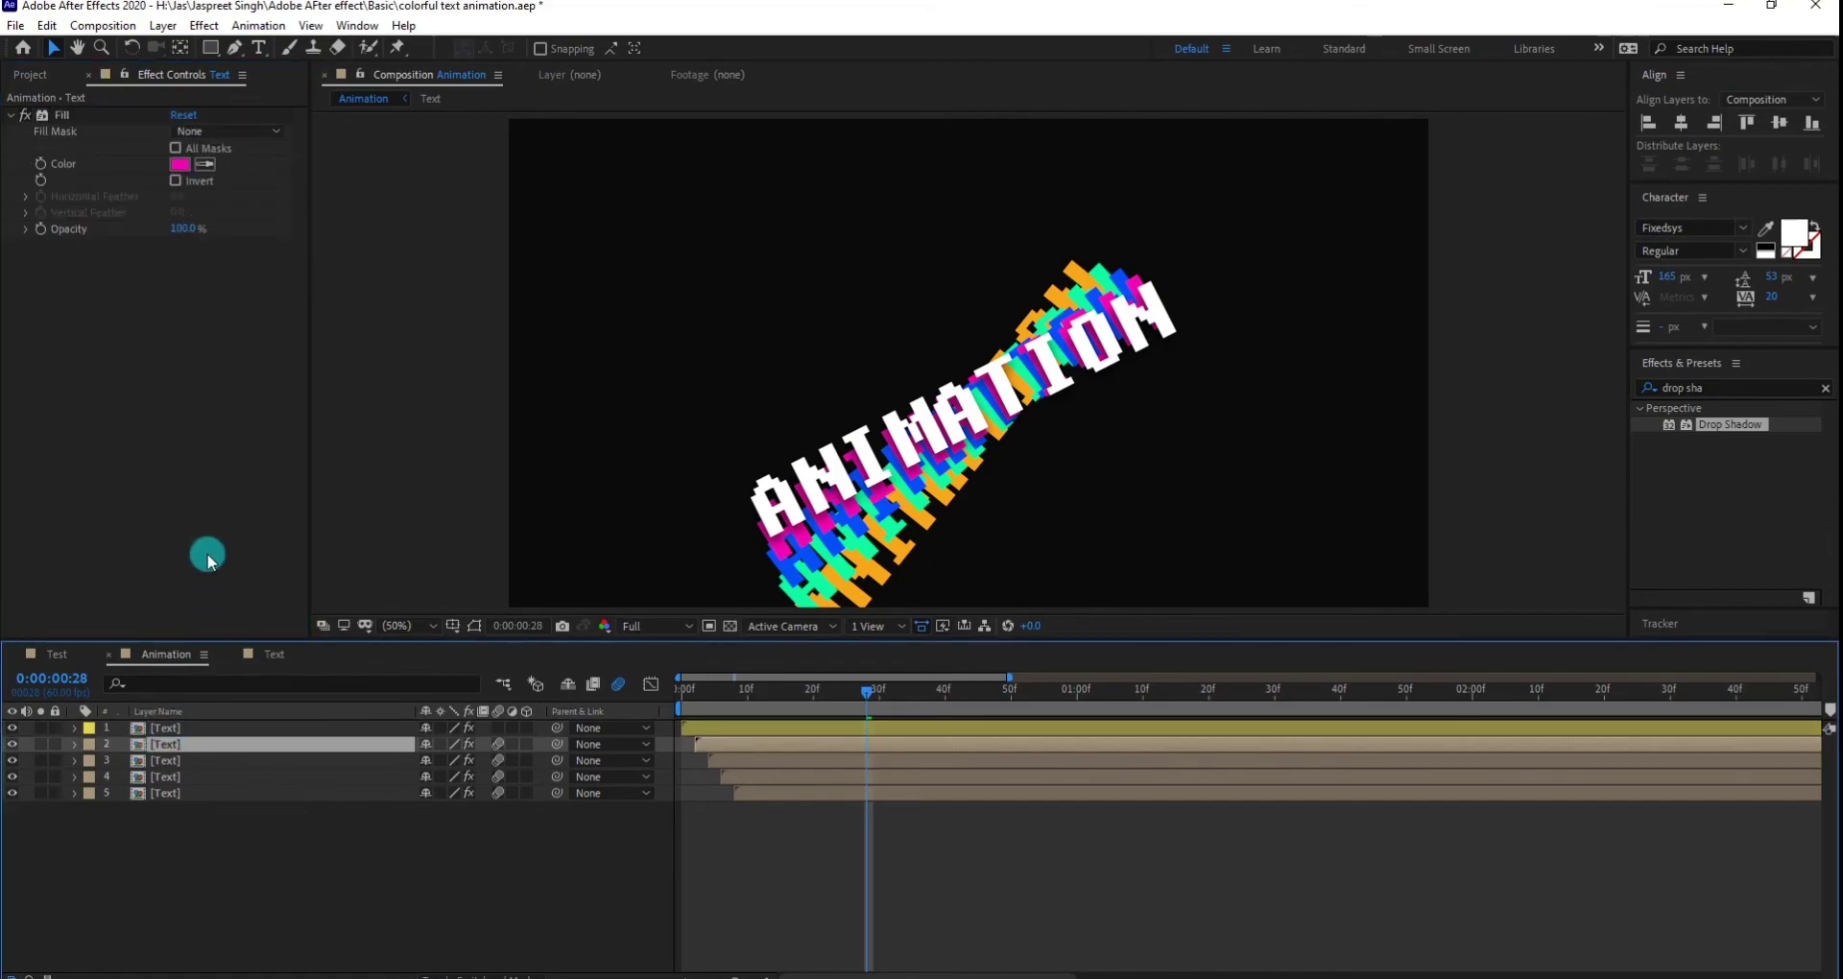
key("ctrl+v")
left_click(183, 348)
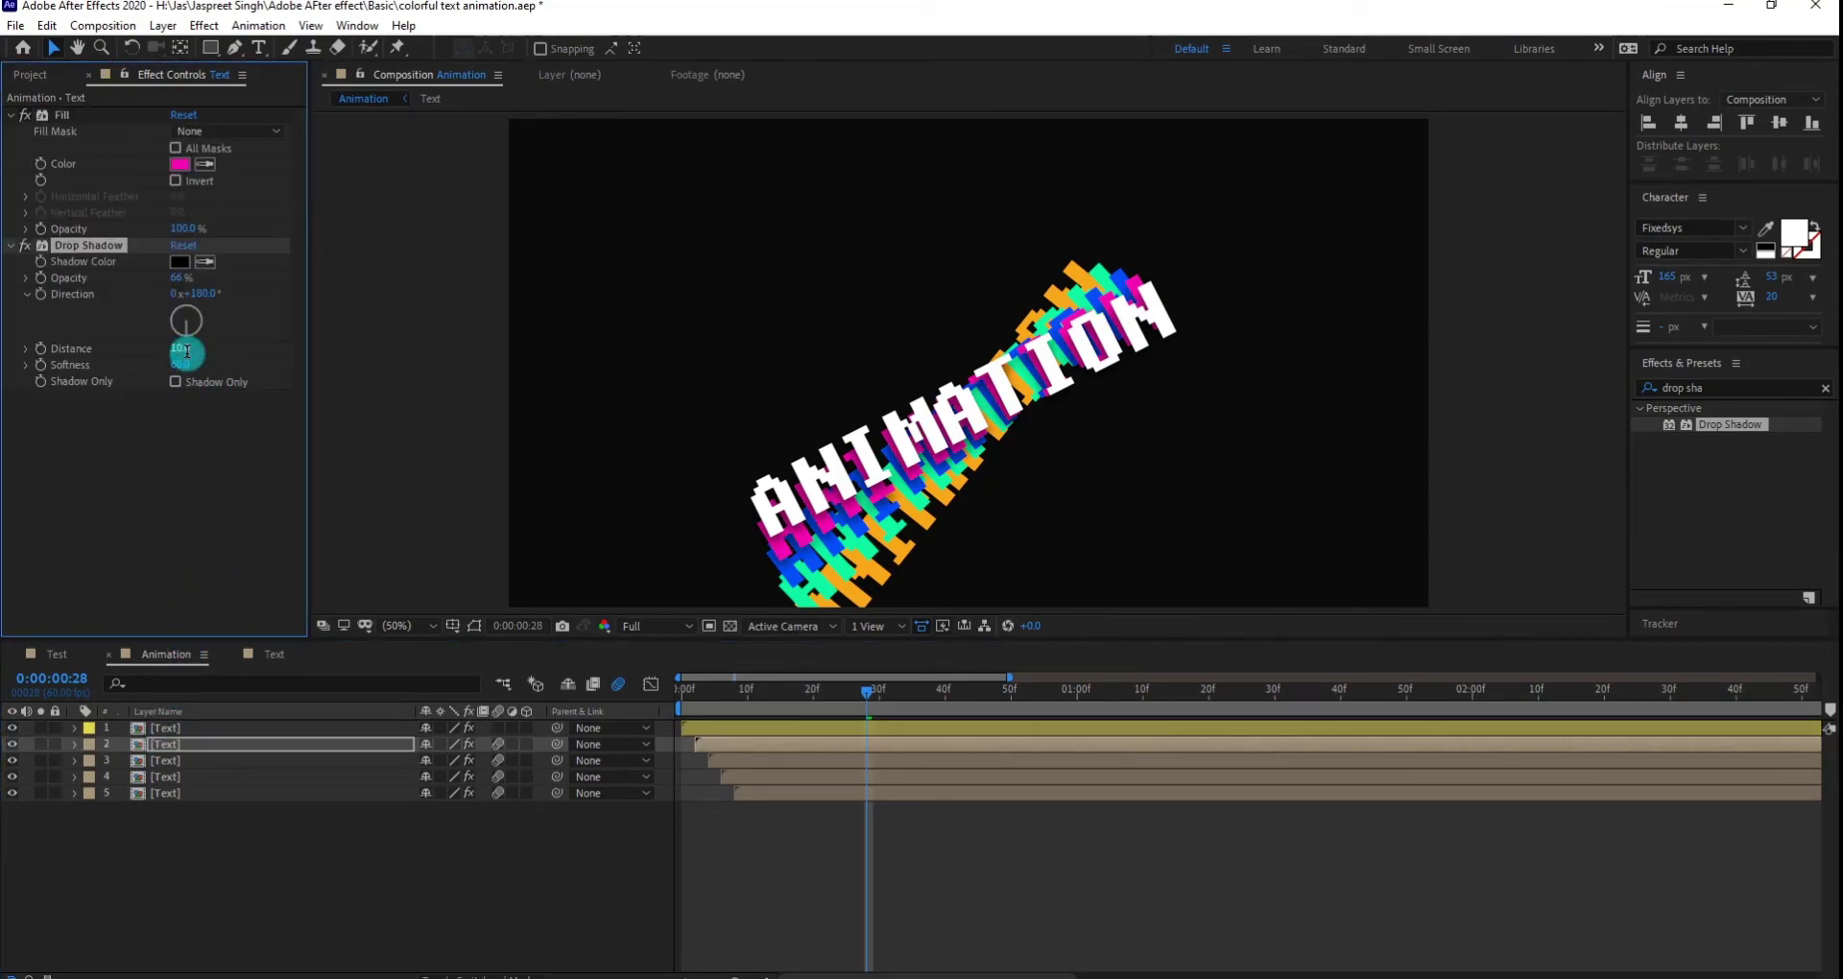
left_click(177, 423)
- Paste the same Drop Shadow onto layers 3, 4 and 5, then rewind the preview
left_click(100, 246)
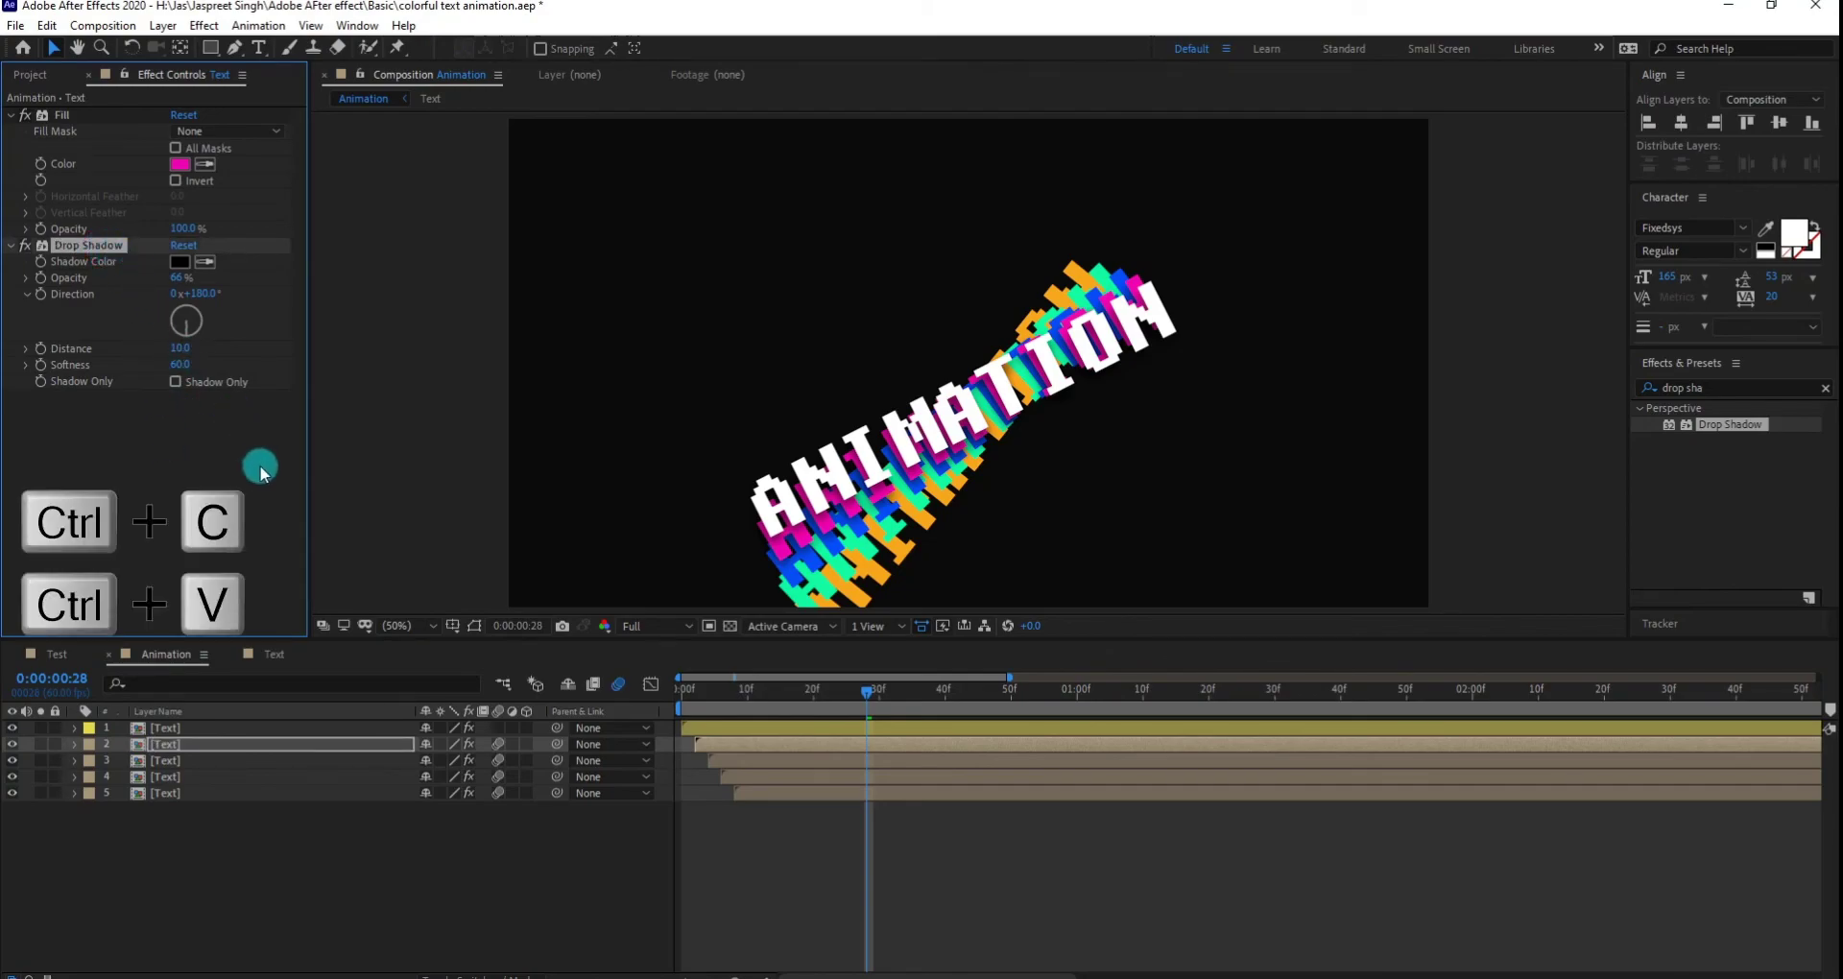
left_click(173, 762)
key("ctrl+v")
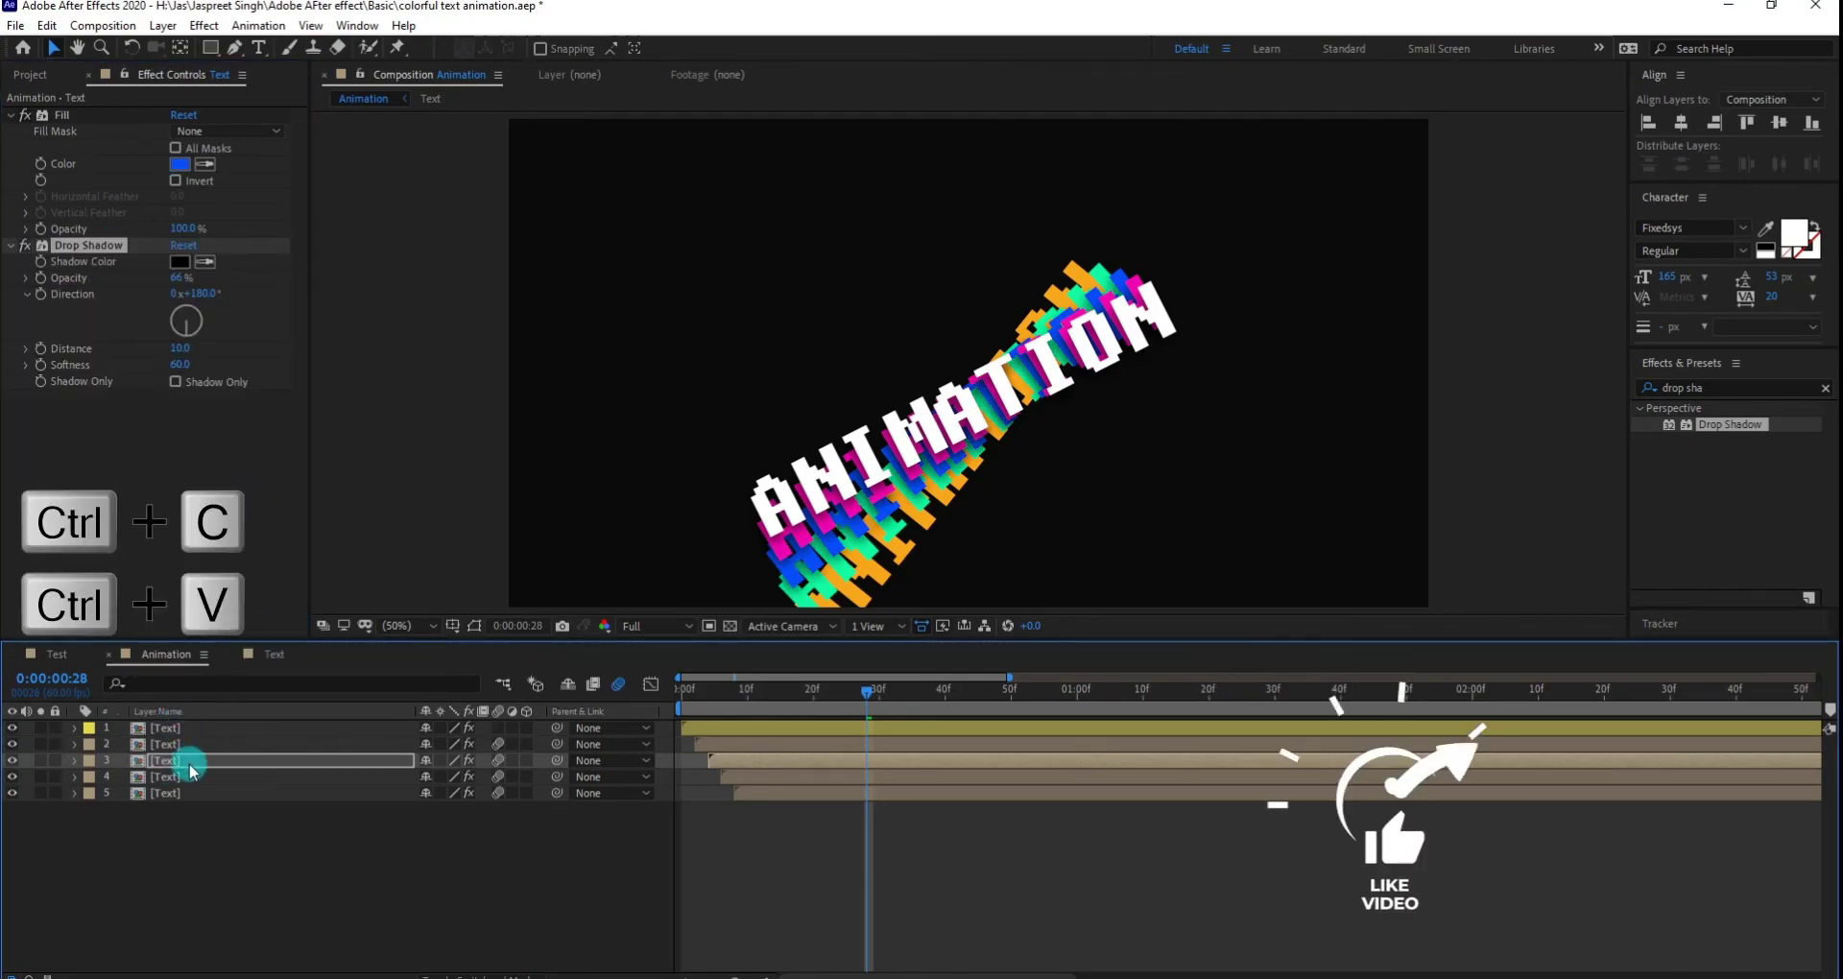
left_click(192, 778)
key("ctrl+v")
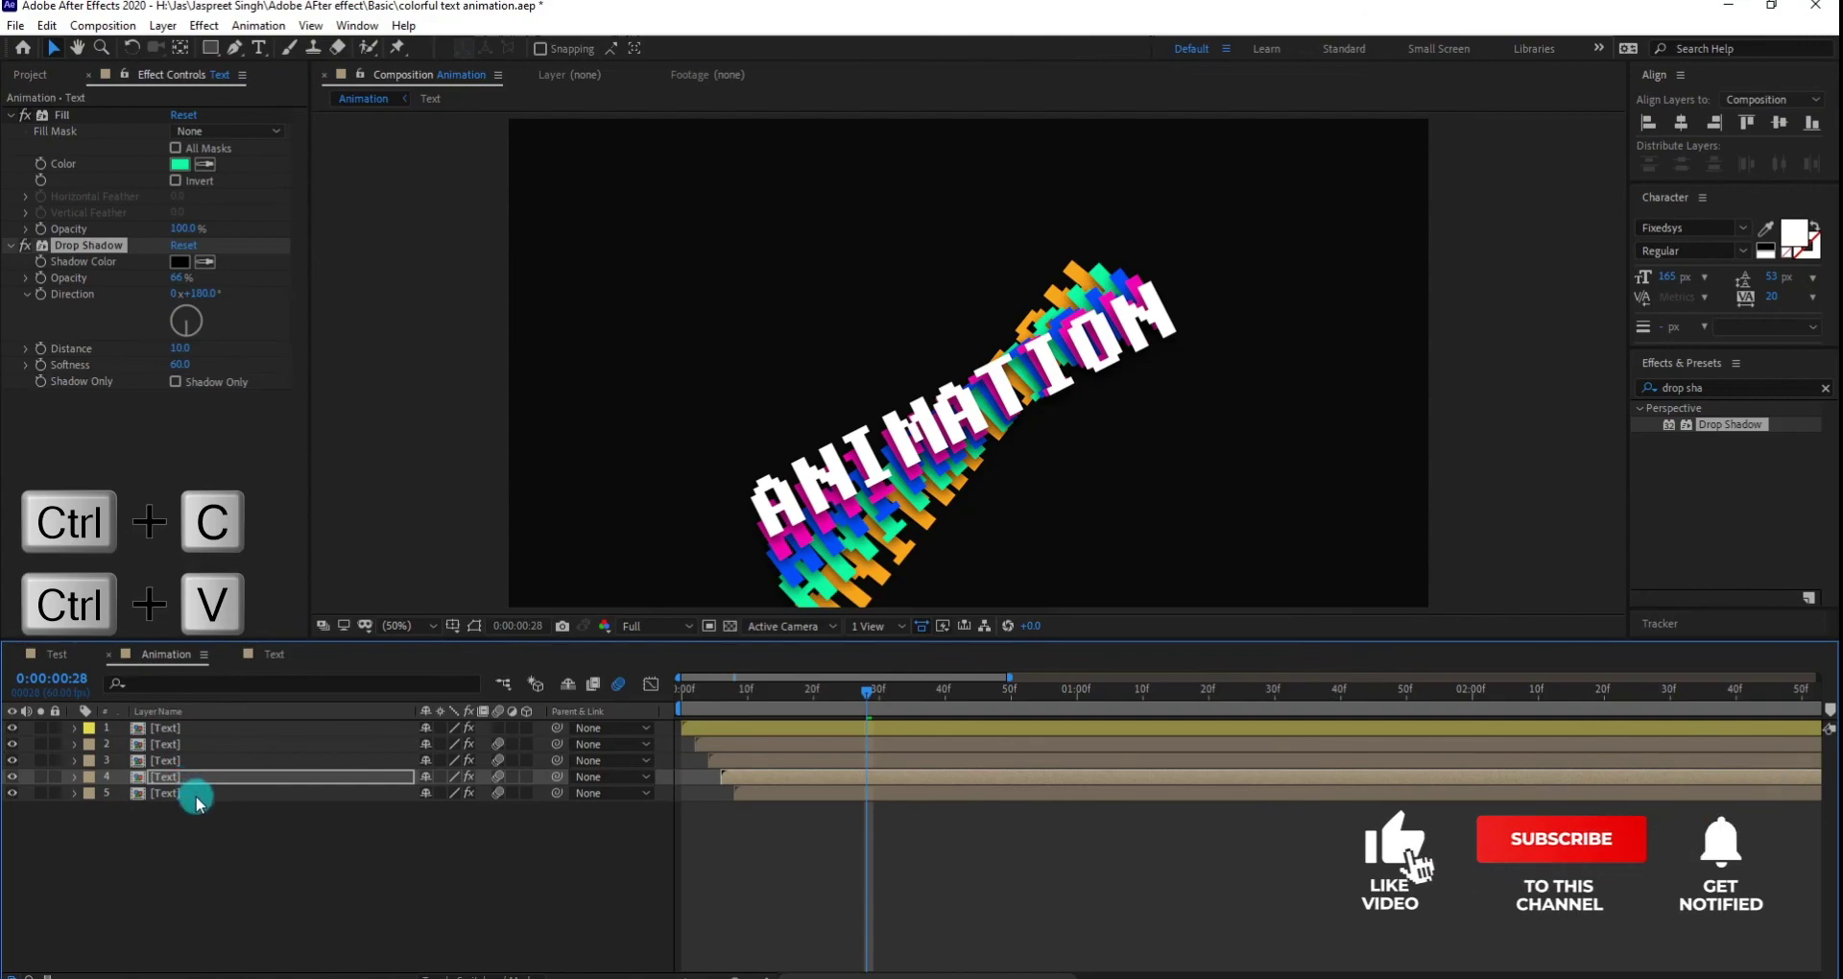
left_click(196, 795)
key("ctrl+v")
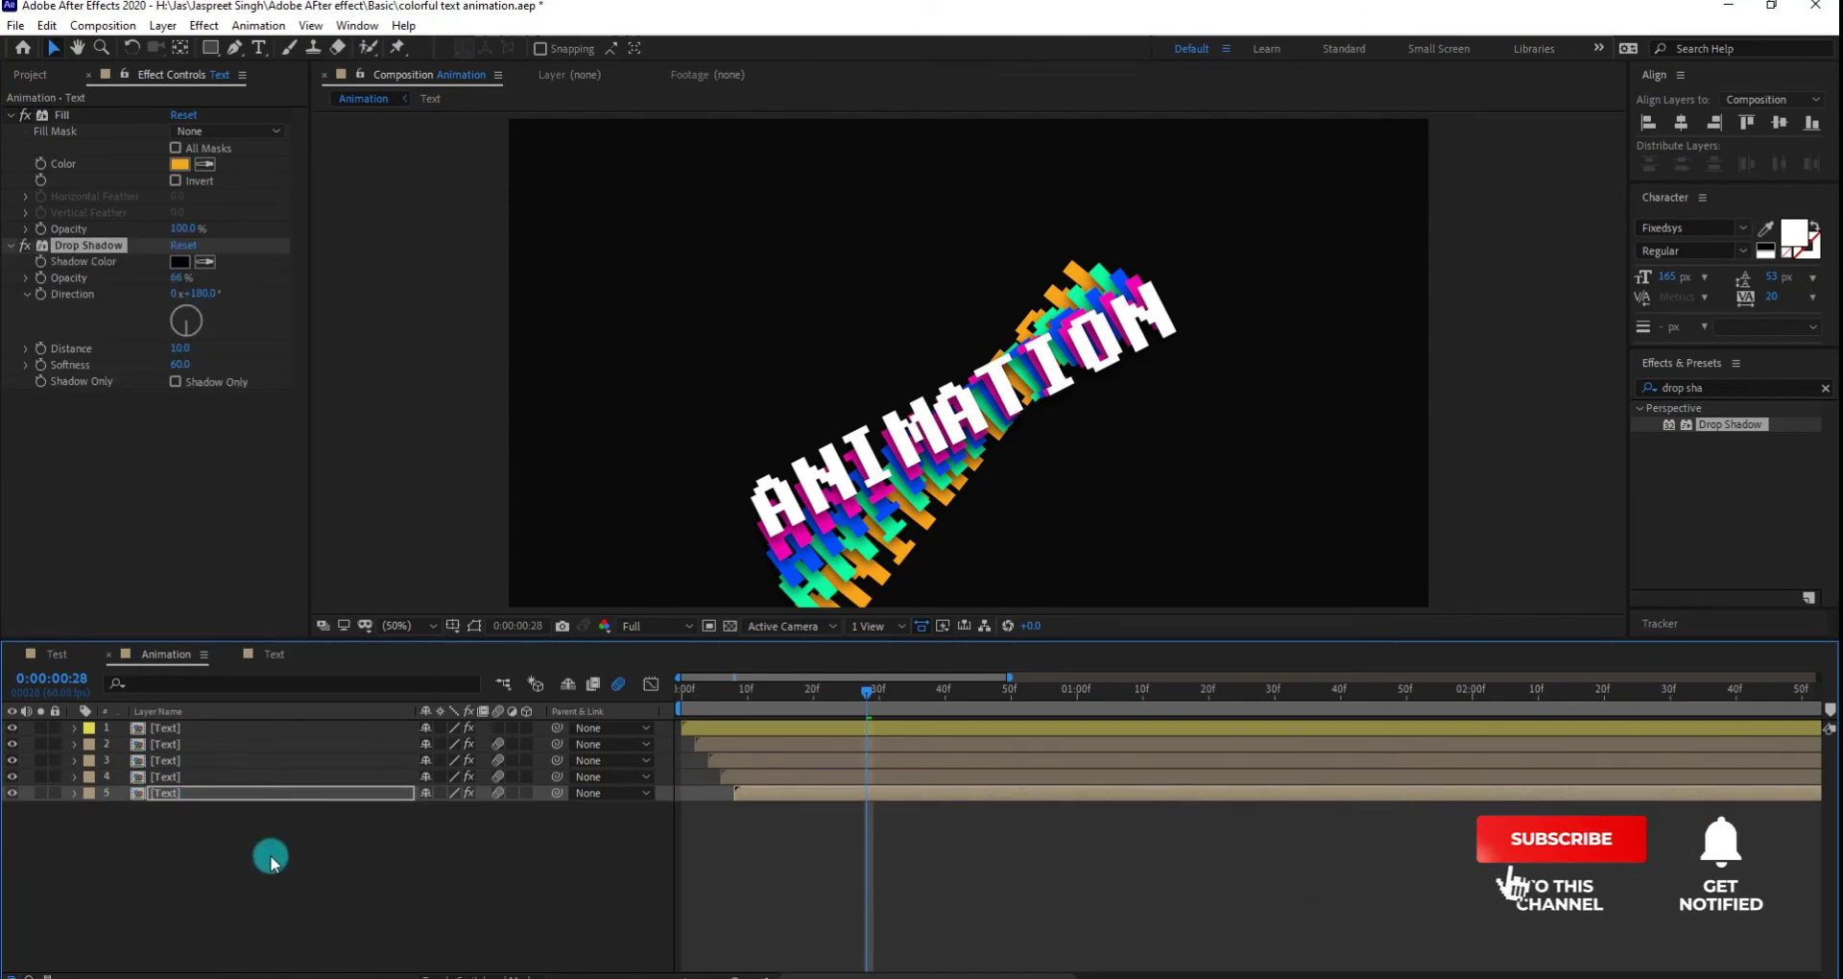
left_click_drag(856, 701, 576, 720)
left_click(939, 862)
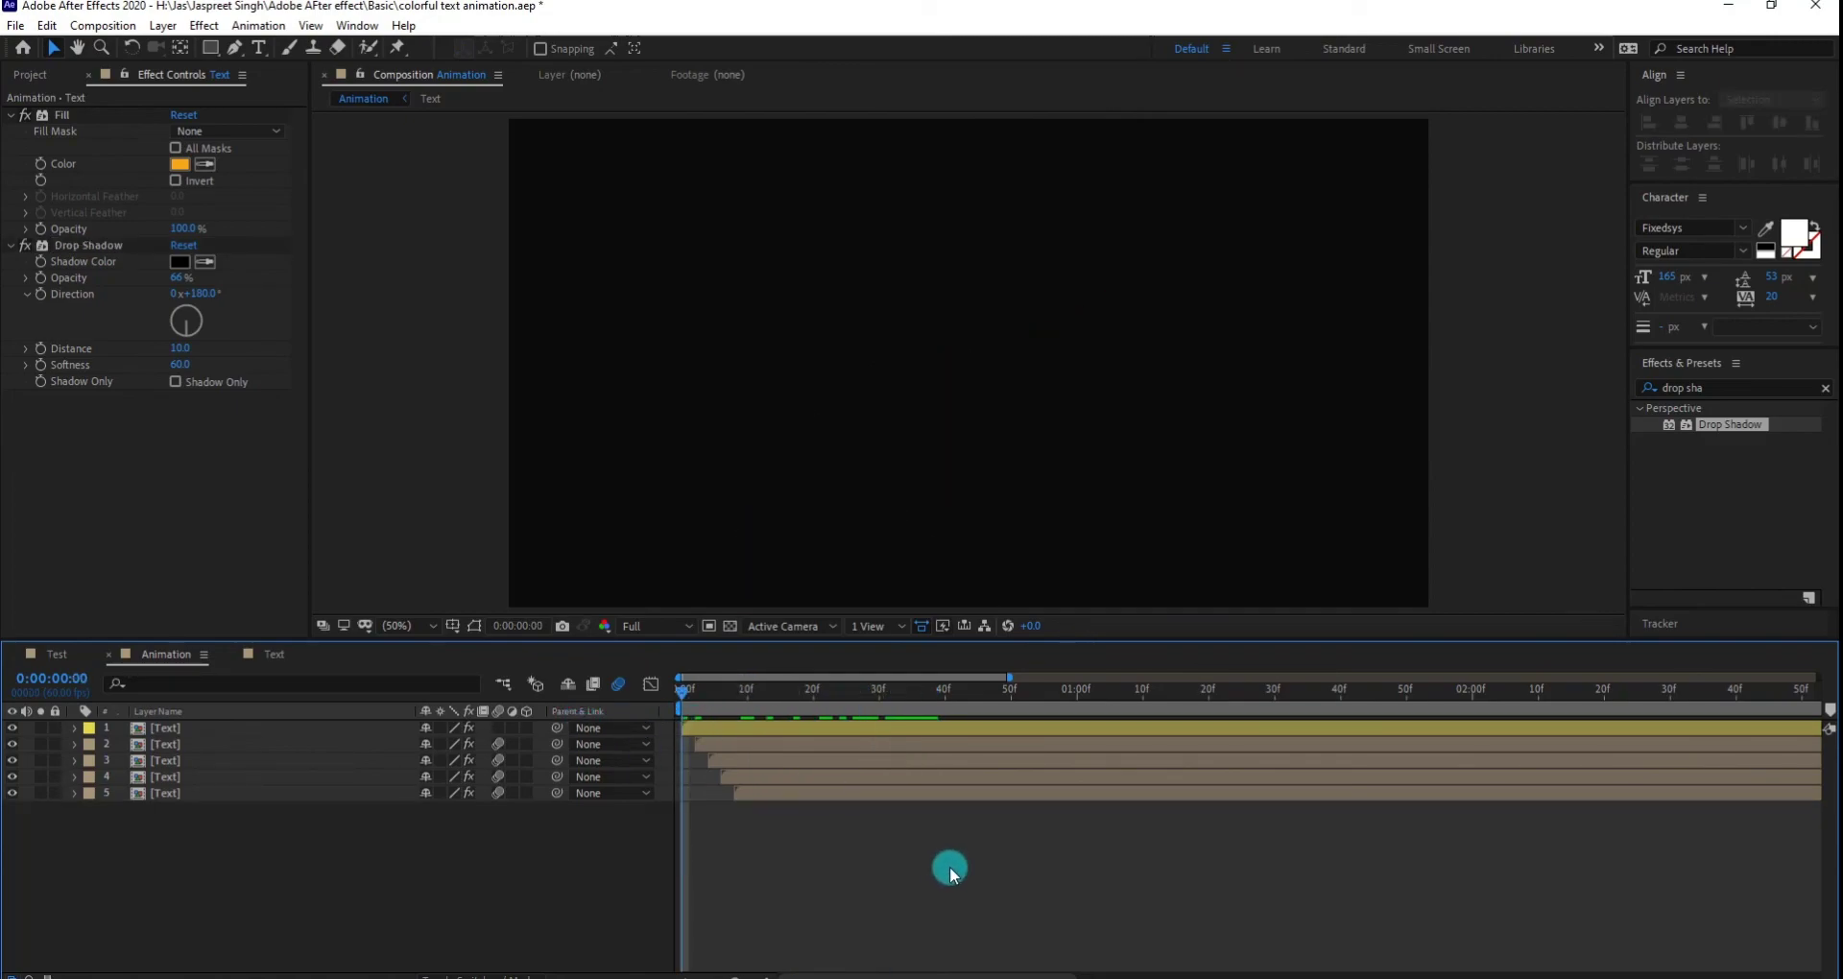